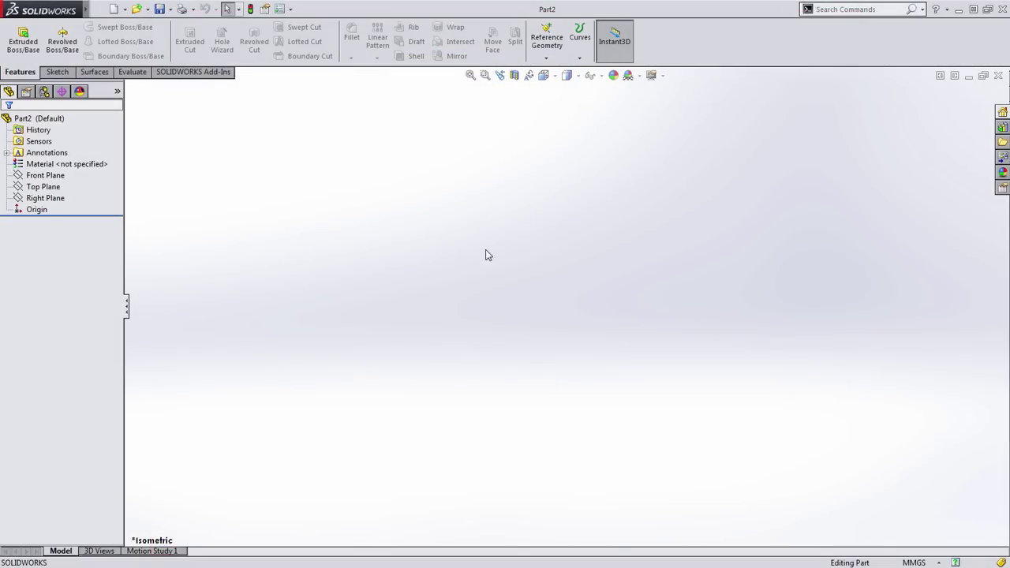
- Choose Plain Carbon Steel from the Steel library in the material editor and apply it to the part
{"action": "right_click", "coordinate": [95, 166]}
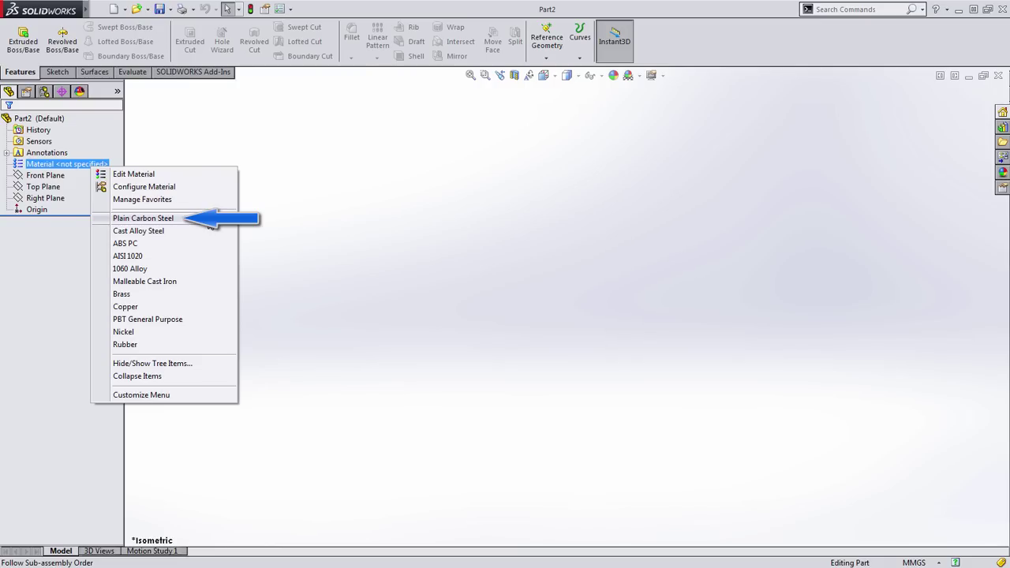
{"action": "left_click", "coordinate": [143, 174]}
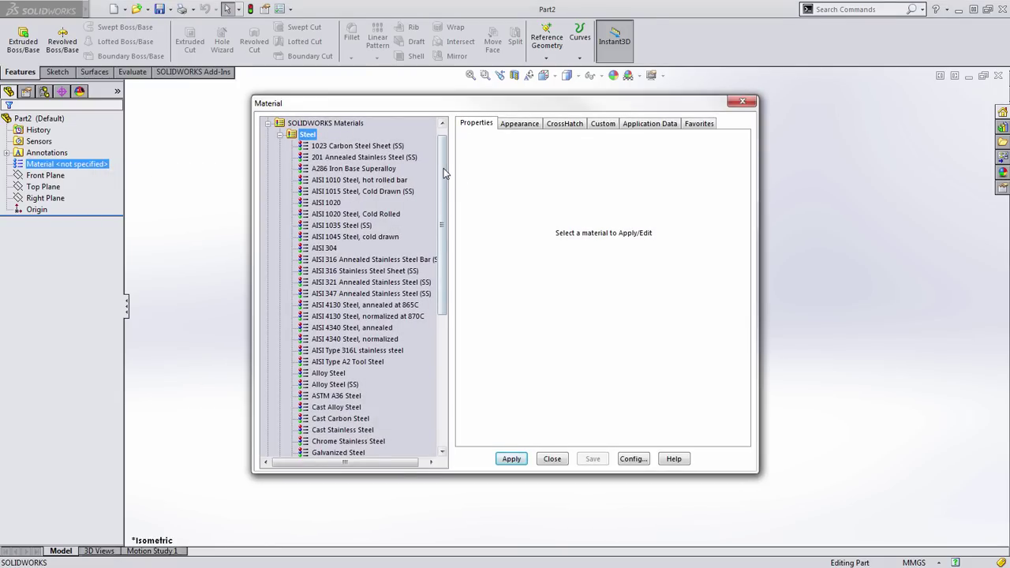
{"action": "left_click_drag", "start_coordinate": [443, 168], "coordinate": [451, 245]}
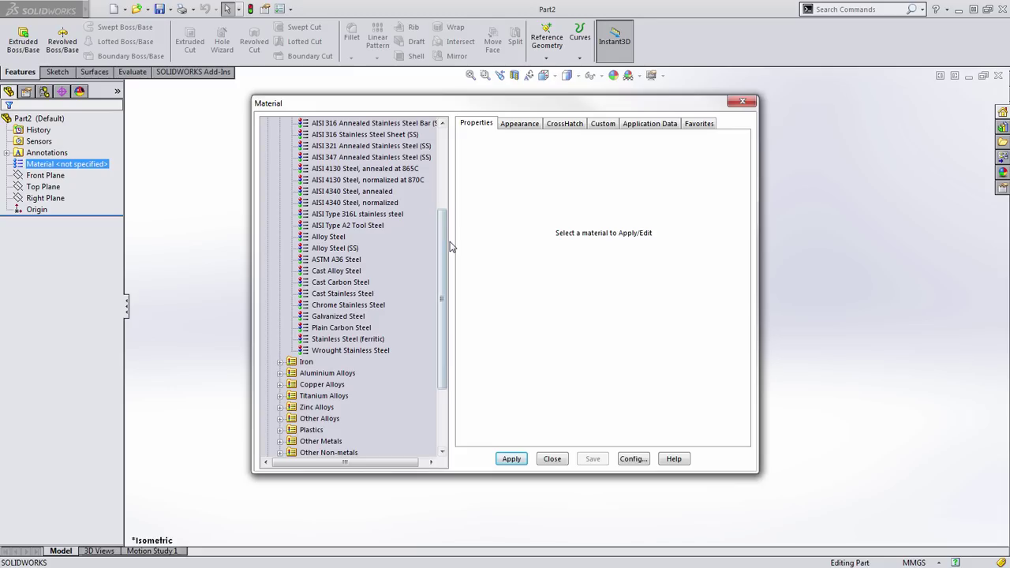
{"action": "left_click", "coordinate": [348, 330]}
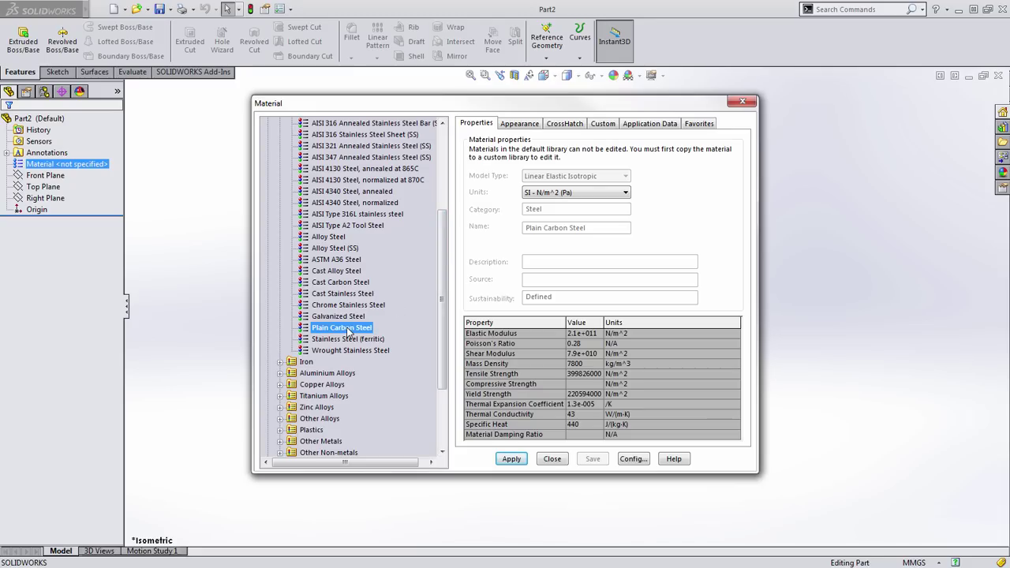
{"action": "left_click", "coordinate": [528, 129]}
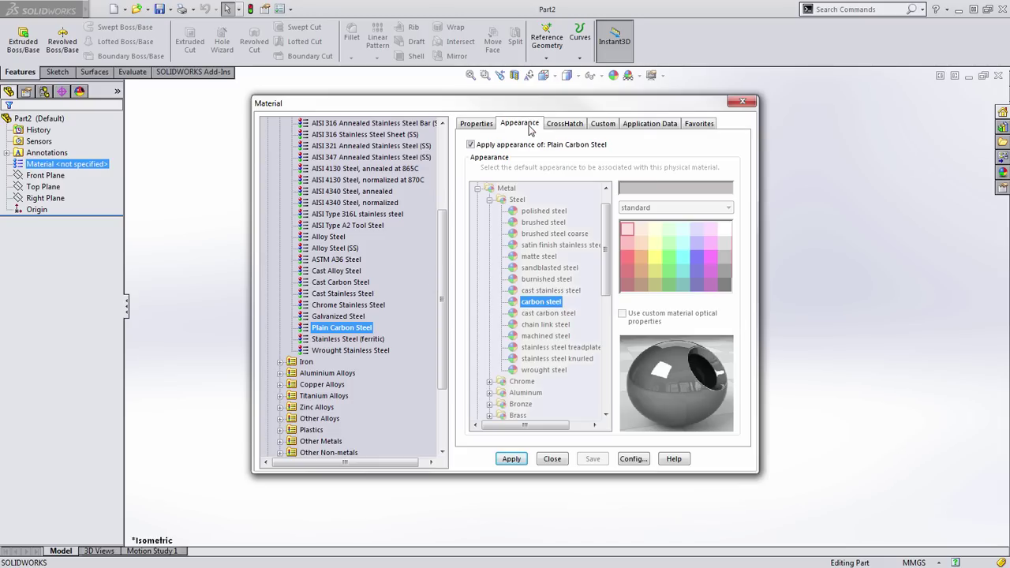
{"action": "left_click", "coordinate": [570, 126]}
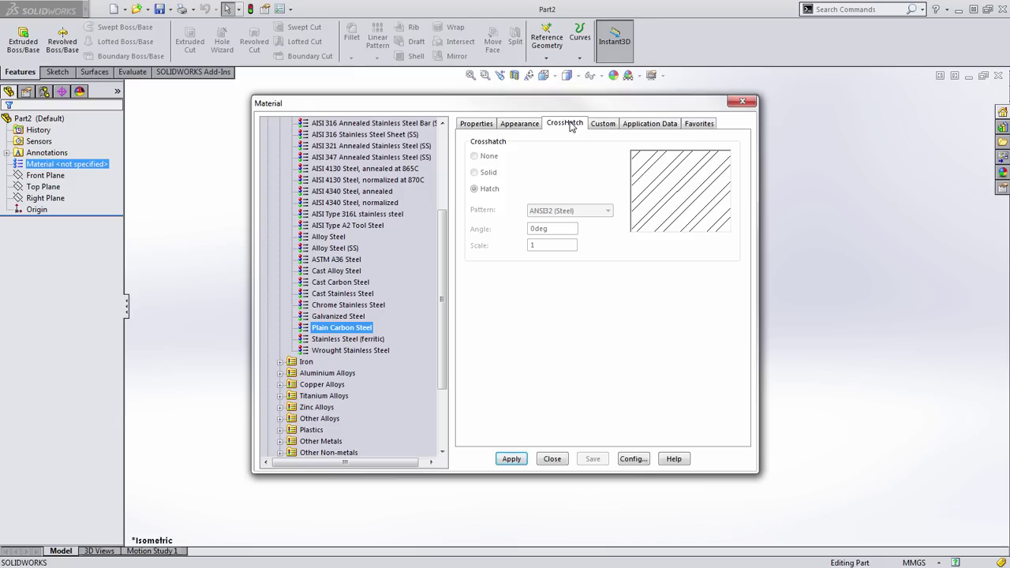
{"action": "left_click", "coordinate": [484, 125]}
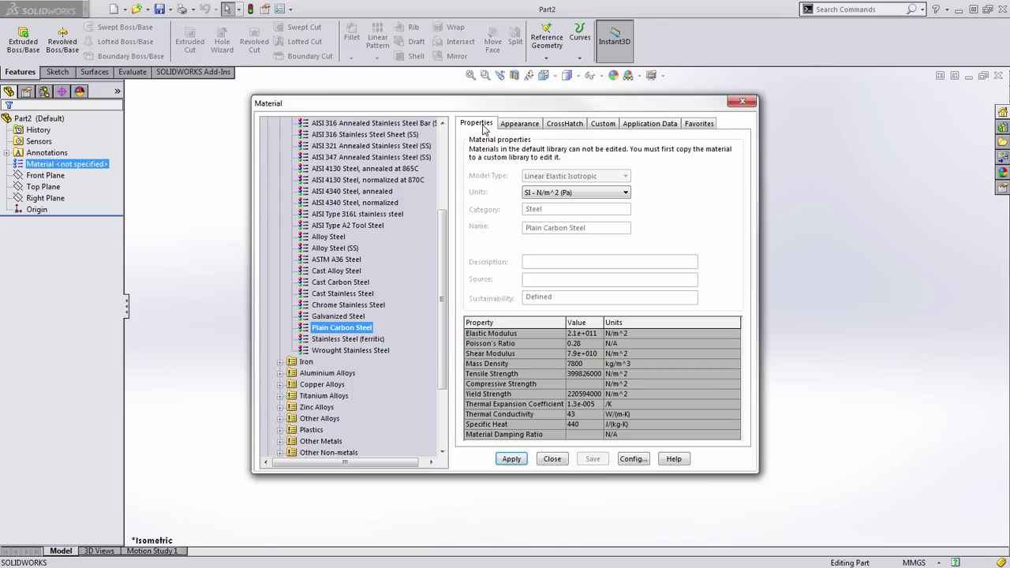
{"action": "left_click", "coordinate": [511, 459]}
- Close the material editor and begin Sketch1 on the Right Plane, framing the view
{"action": "left_click", "coordinate": [553, 461]}
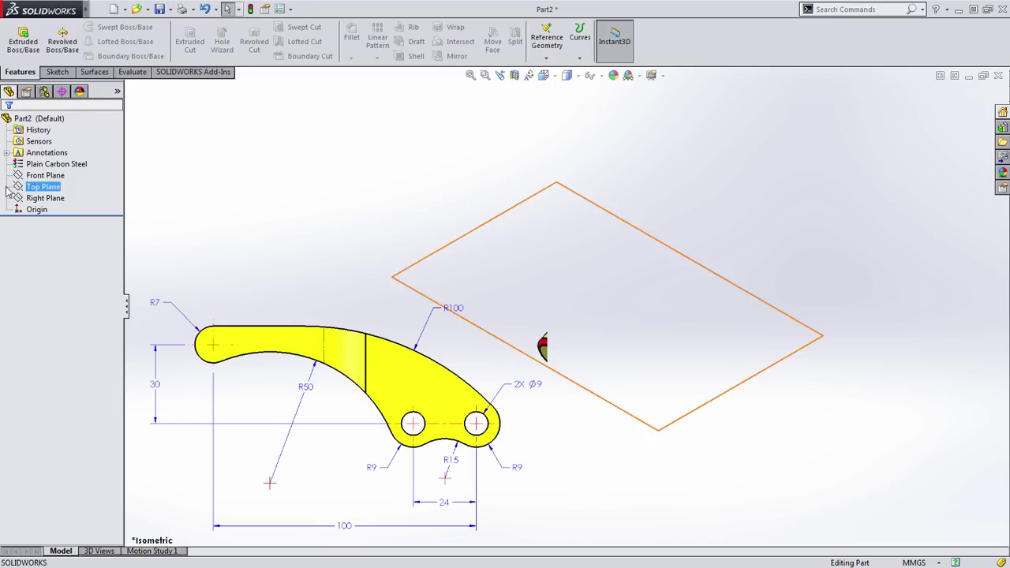
{"action": "left_click", "coordinate": [44, 198]}
{"action": "left_click", "coordinate": [60, 183]}
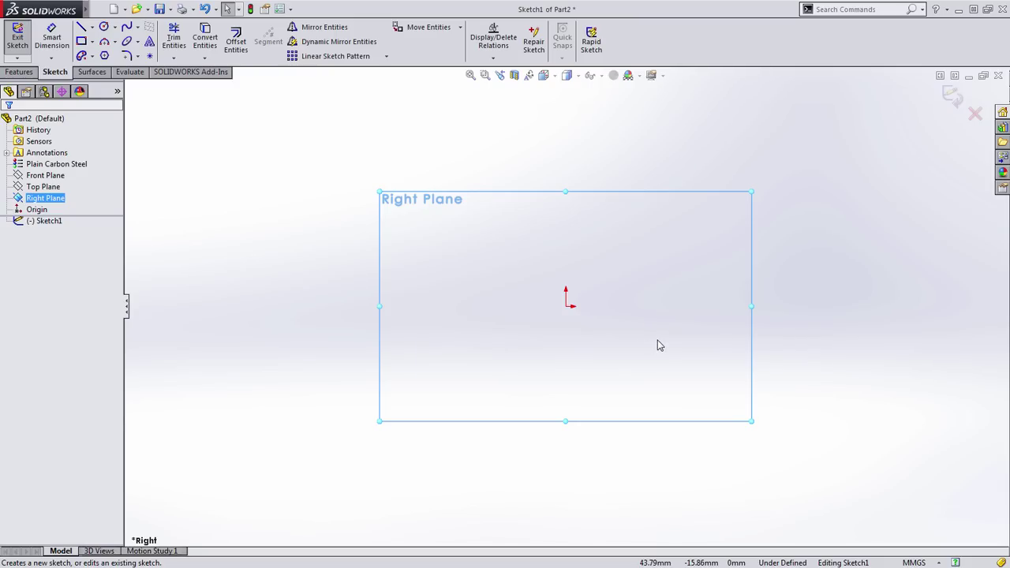
{"action": "scroll", "coordinate": [679, 356], "scroll_direction": "up", "scroll_amount": 2}
{"action": "mouse_move", "coordinate": [678, 356]}
{"action": "middle_mouse_down", "text": "ctrl"}
{"action": "mouse_move", "coordinate": [537, 334]}
{"action": "mouse_move", "coordinate": [563, 340]}
{"action": "middle_mouse_up", "text": "ctrl"}
{"action": "scroll", "coordinate": [538, 334], "scroll_direction": "down", "scroll_amount": 2}
{"action": "scroll", "coordinate": [538, 334], "scroll_direction": "down", "scroll_amount": 1}
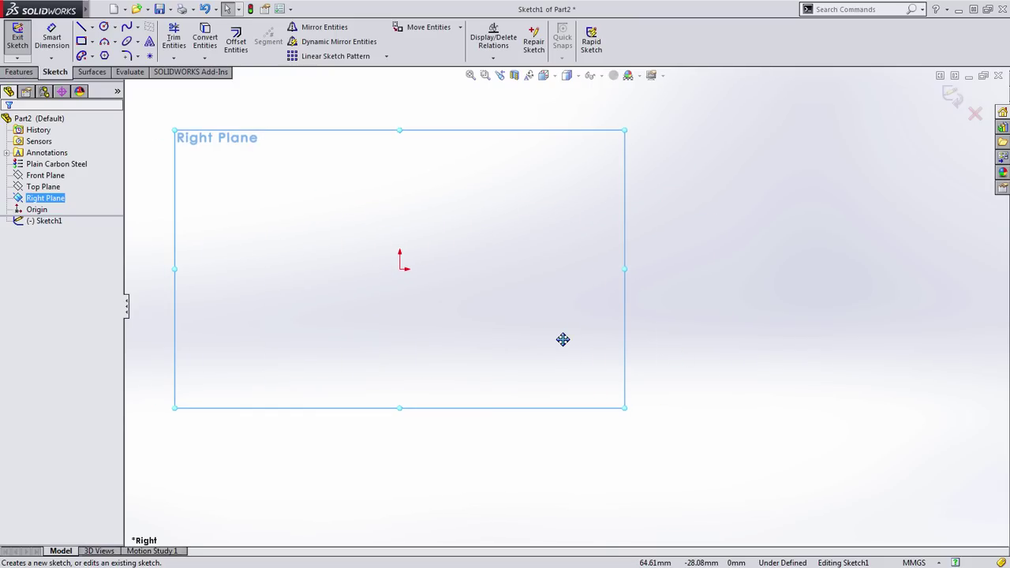
- Draw a 14 mm diameter circle centred on the origin
{"action": "key", "text": "s"}
{"action": "left_click", "coordinate": [580, 239]}
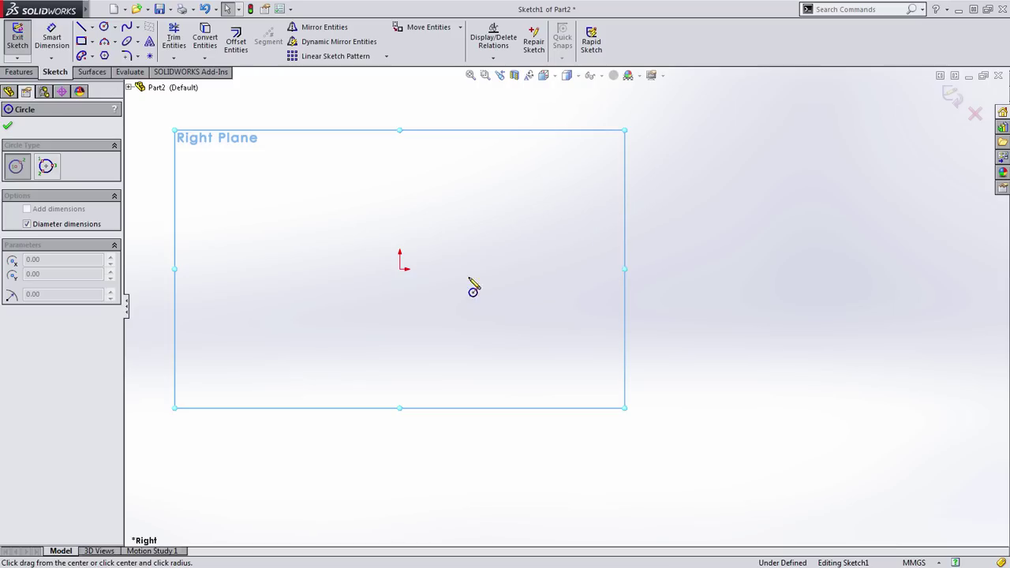
{"action": "left_click", "coordinate": [400, 269]}
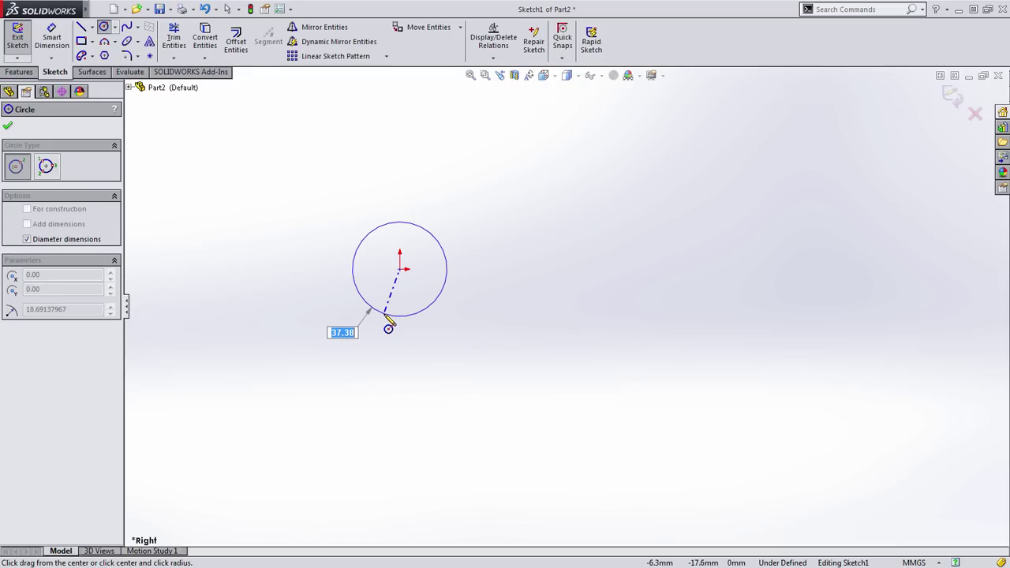
{"action": "type", "text": "14"}
{"action": "key", "text": "Return"}
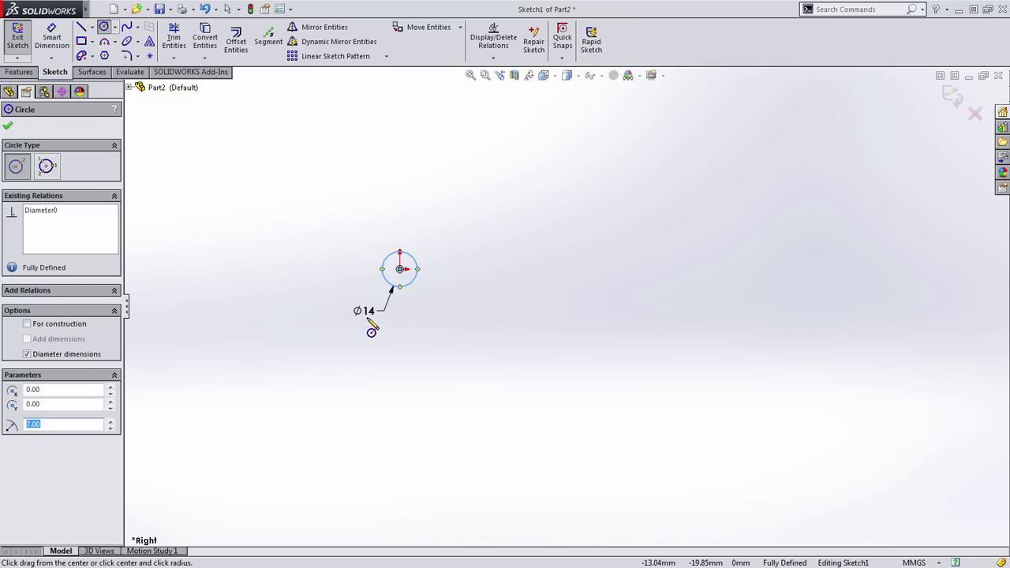
{"action": "key", "text": "Escape"}
- Move the Ø14 dimension up-left and display it as radius R7
{"action": "left_click_drag", "start_coordinate": [373, 315], "coordinate": [321, 222]}
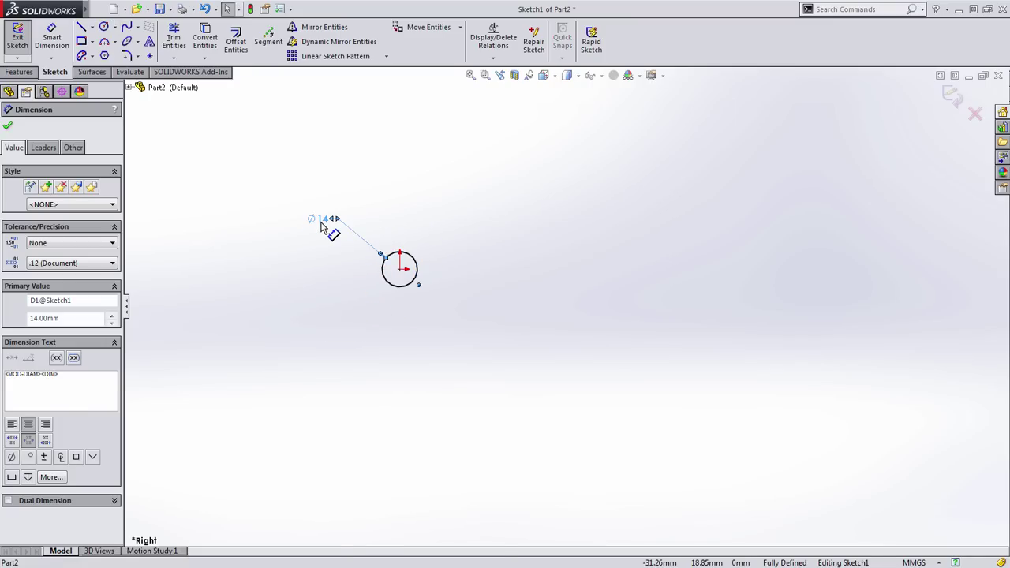
{"action": "right_click", "coordinate": [320, 223]}
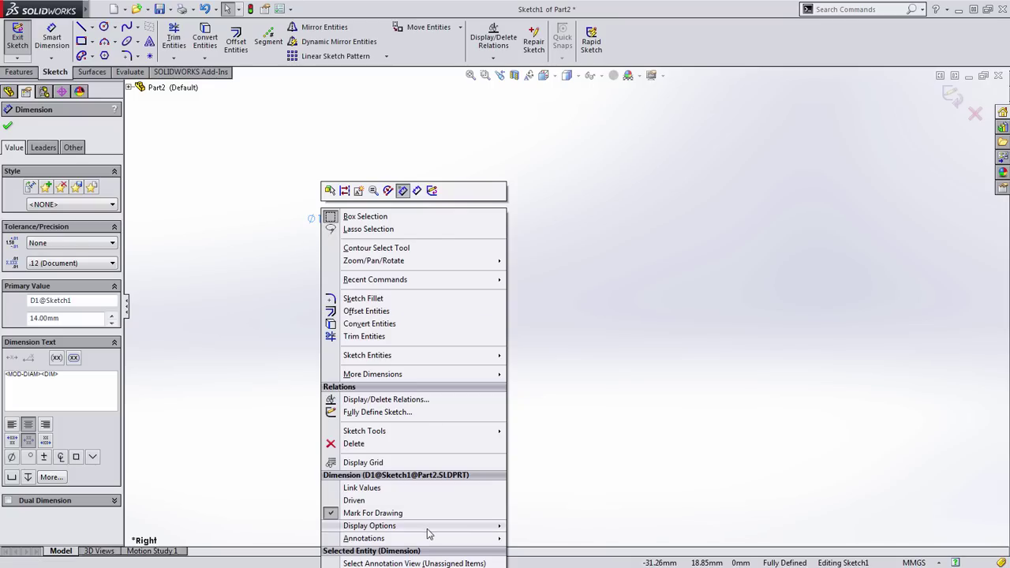
{"action": "mouse_move", "coordinate": [490, 526]}
{"action": "left_click", "coordinate": [577, 485]}
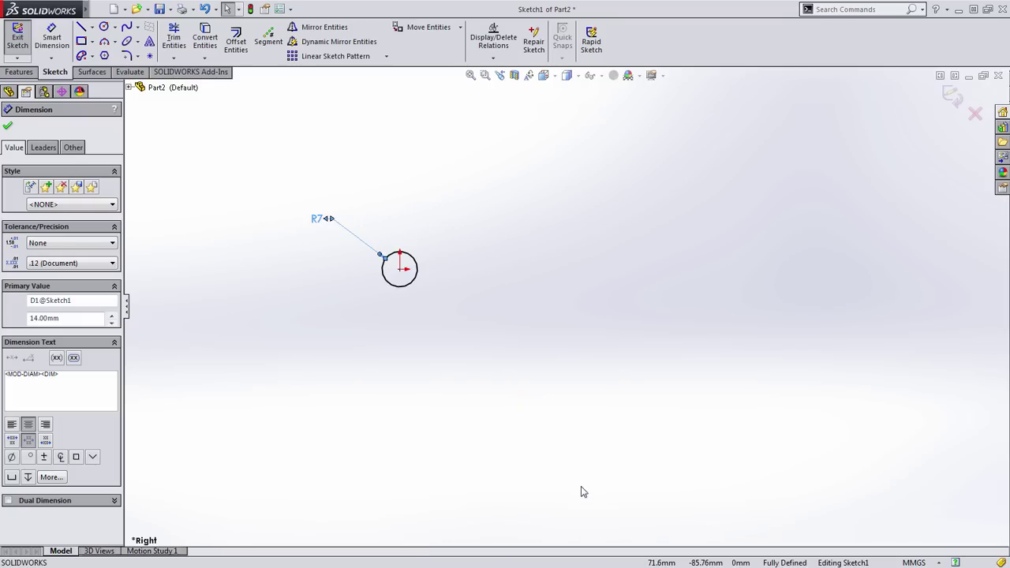
{"action": "left_click", "coordinate": [536, 361]}
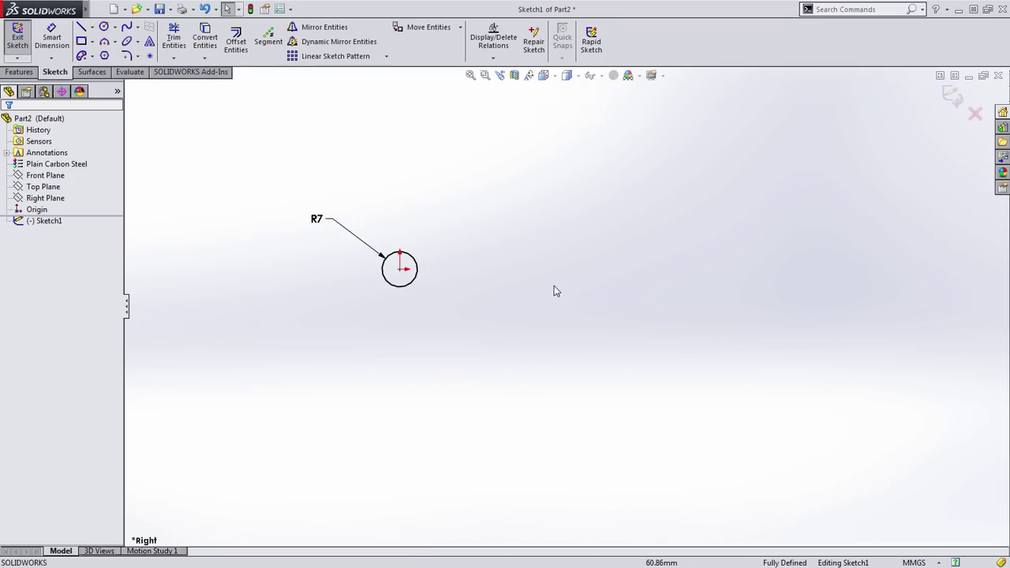
- Draw an Ø18 circle below-right of the origin with a concentric inner circle
{"action": "key", "text": "s"}
{"action": "left_click", "coordinate": [585, 295]}
{"action": "left_click", "coordinate": [521, 365]}
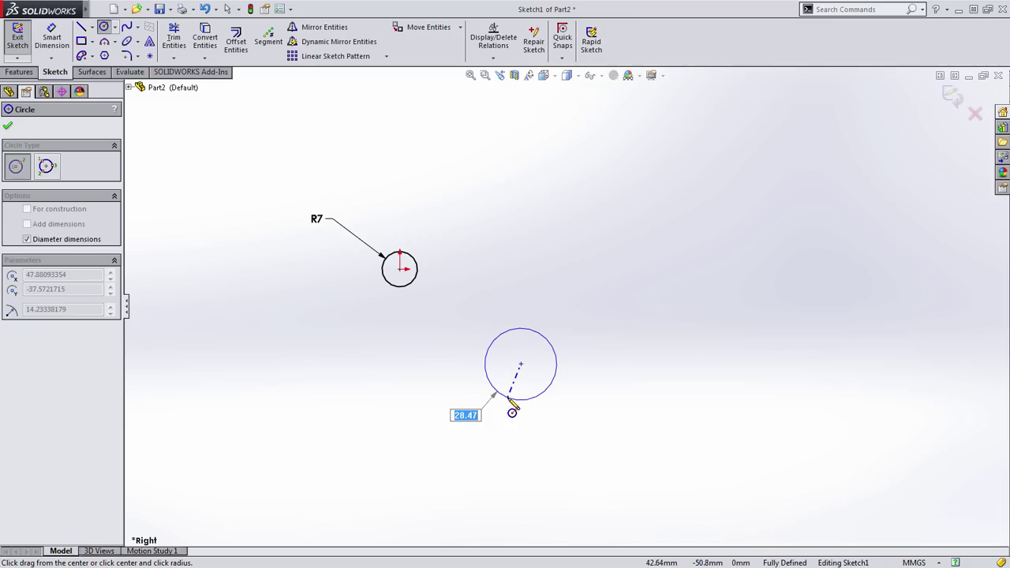
{"action": "type", "text": "18"}
{"action": "key", "text": "Return"}
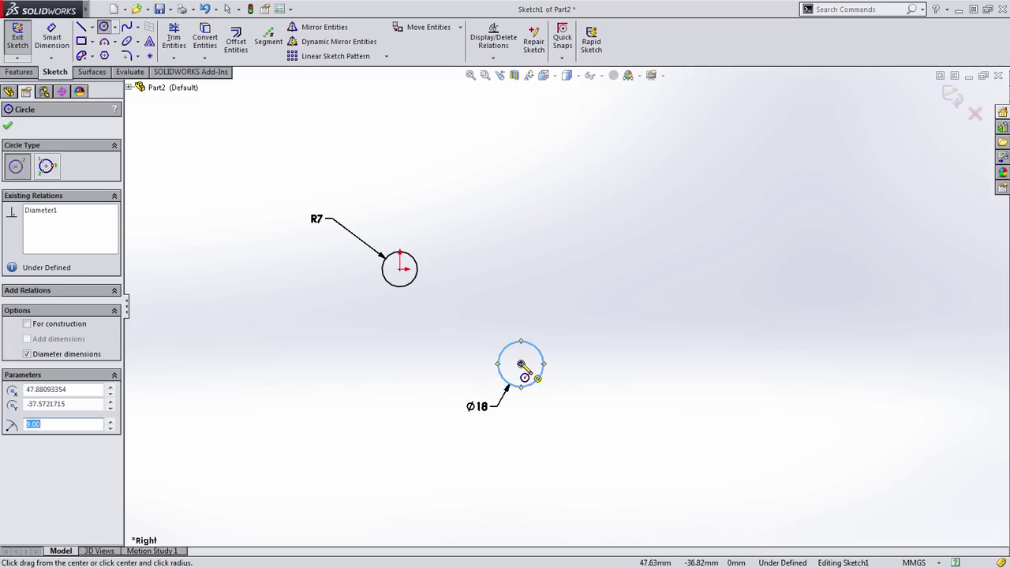
{"action": "left_click", "coordinate": [521, 364]}
- Dimension the inner concentric circle as Ø9
{"action": "key", "text": "s"}
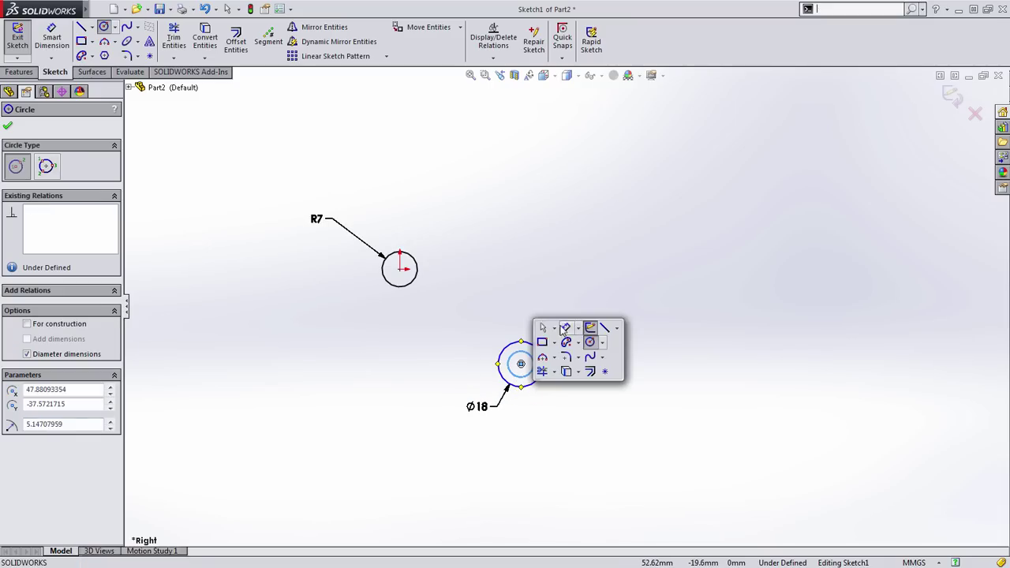
{"action": "left_click", "coordinate": [566, 328]}
{"action": "left_click", "coordinate": [509, 374]}
{"action": "left_click", "coordinate": [448, 384]}
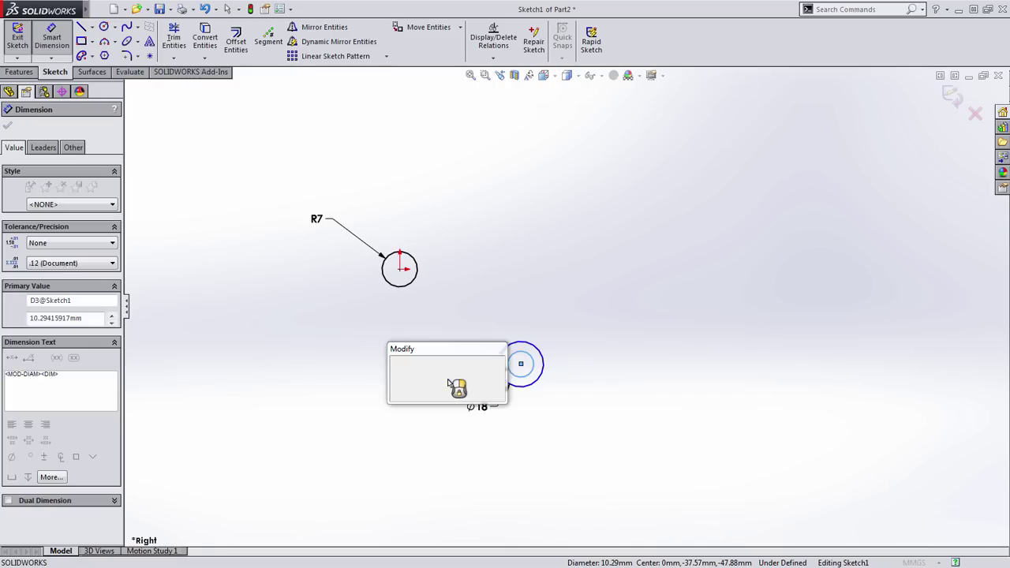
{"action": "type", "text": "9"}
{"action": "key", "text": "Return"}
{"action": "scroll", "coordinate": [621, 371], "scroll_direction": "down", "scroll_amount": 4}
{"action": "key", "text": "Escape"}
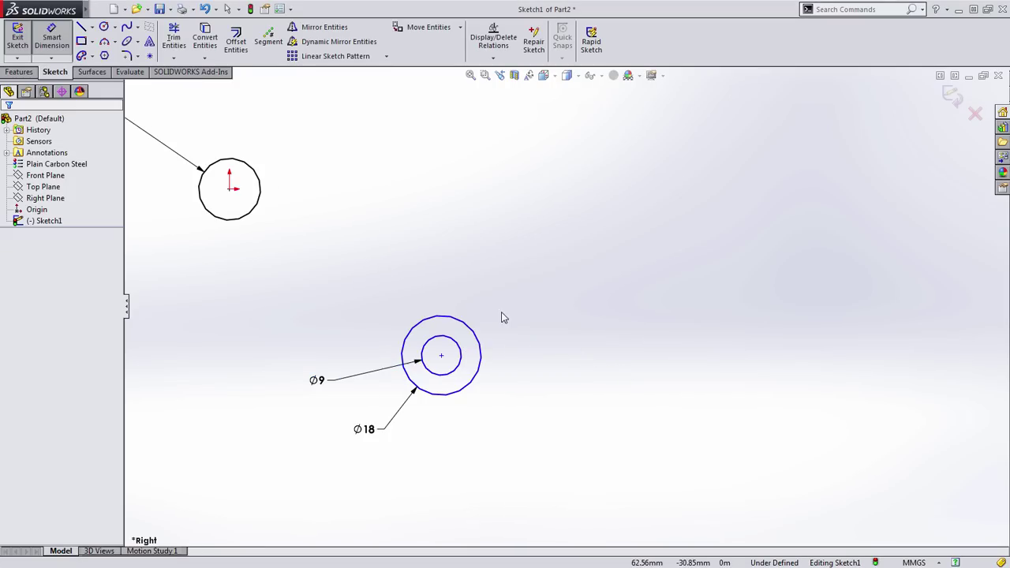
- Draw a second concentric small and large circle pair further right
{"action": "key", "text": "s"}
{"action": "left_click", "coordinate": [608, 332]}
{"action": "left_click", "coordinate": [619, 344]}
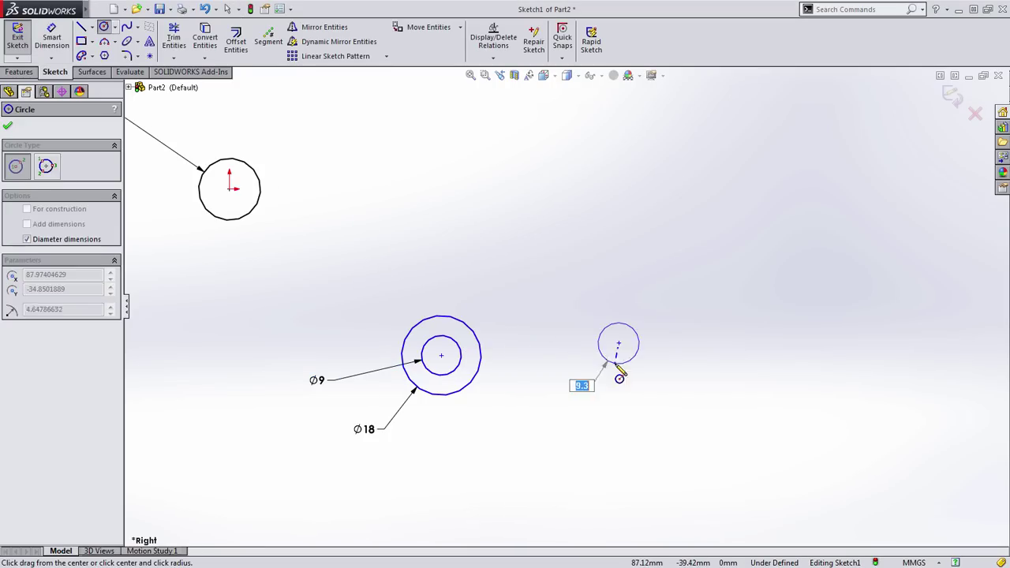
{"action": "left_click", "coordinate": [617, 365]}
{"action": "left_click", "coordinate": [619, 343]}
{"action": "left_click", "coordinate": [623, 391]}
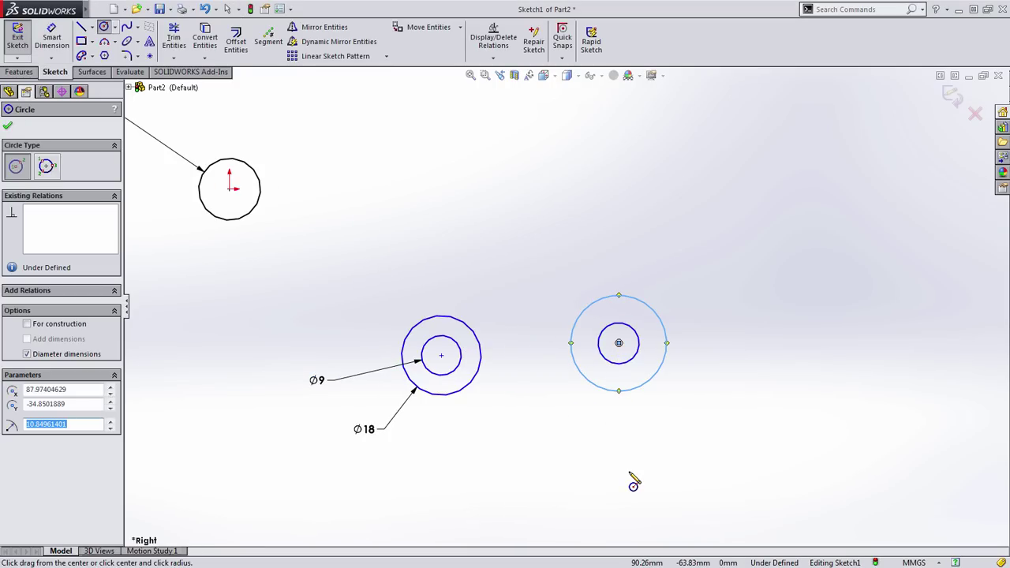
{"action": "key", "text": "Escape"}
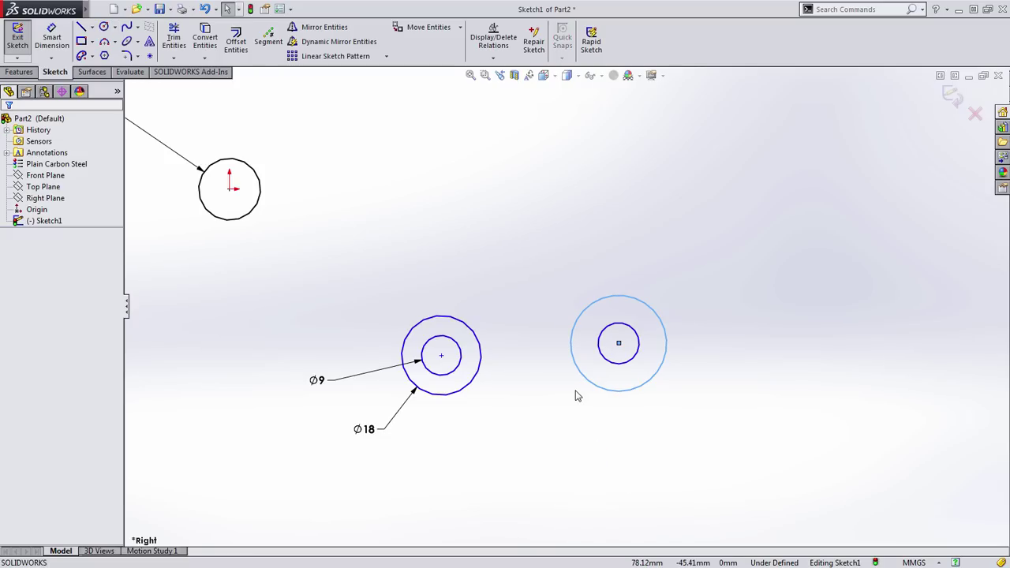
- Make the small circles equal and the large circles equal, then reposition the Ø9 dimension
{"action": "left_click", "coordinate": [612, 362]}
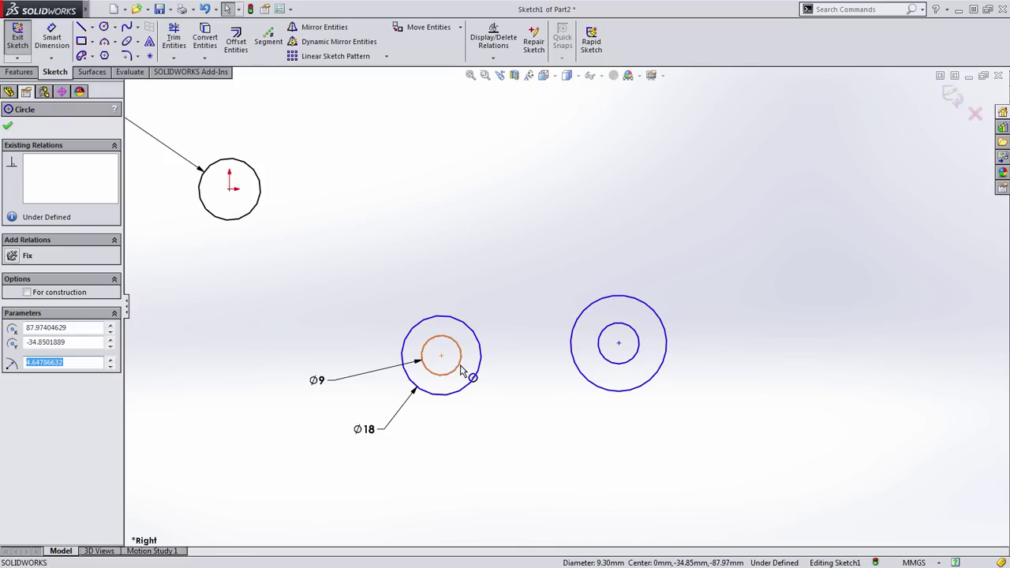
{"action": "left_click", "coordinate": [459, 369], "text": "ctrl"}
{"action": "left_click", "coordinate": [566, 325]}
{"action": "key", "text": "Escape"}
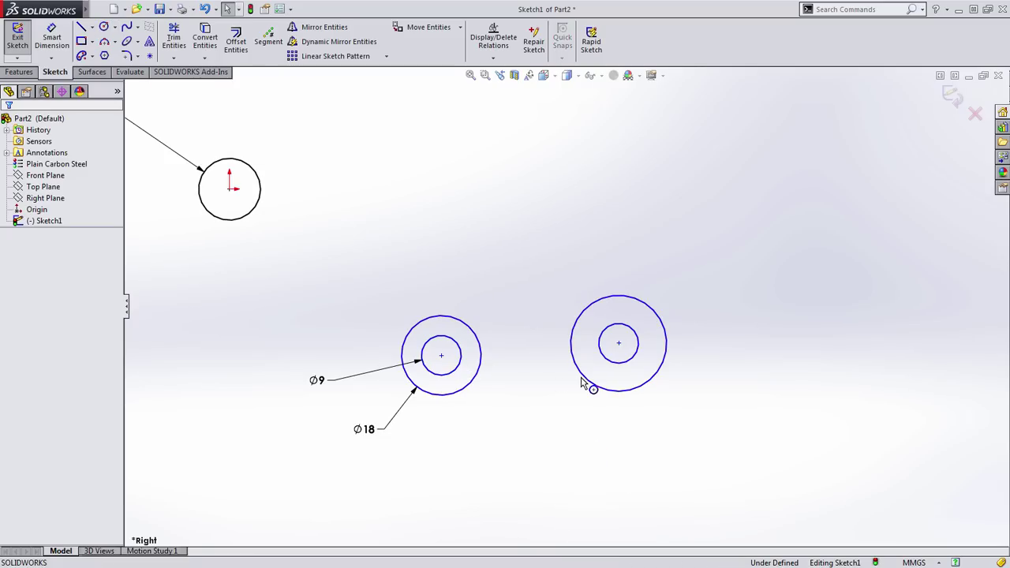
{"action": "left_click", "coordinate": [584, 384]}
{"action": "left_click", "coordinate": [476, 390], "text": "ctrl"}
{"action": "left_click", "coordinate": [555, 345]}
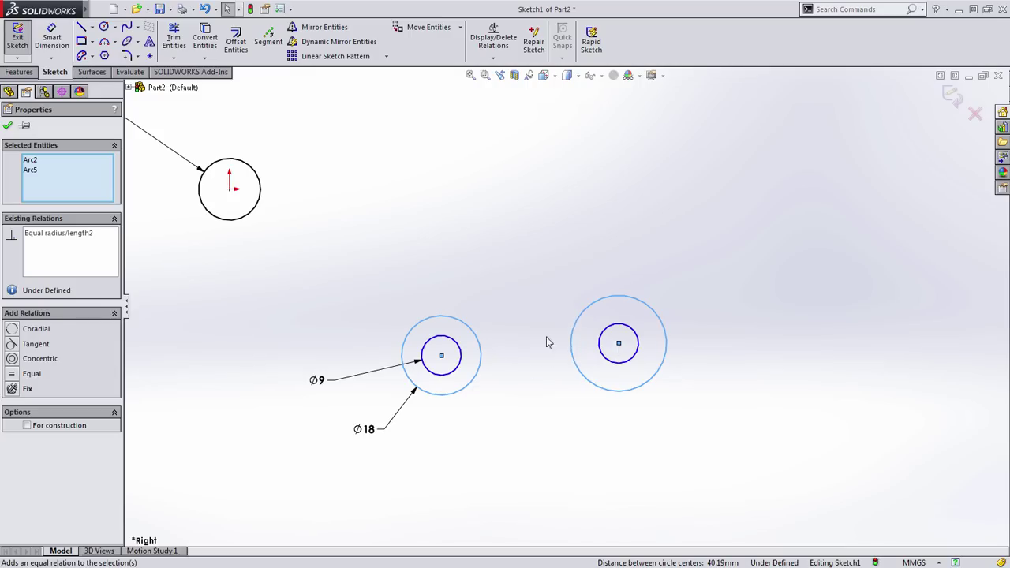
{"action": "key", "text": "Escape"}
{"action": "left_click_drag", "start_coordinate": [320, 383], "coordinate": [386, 306]}
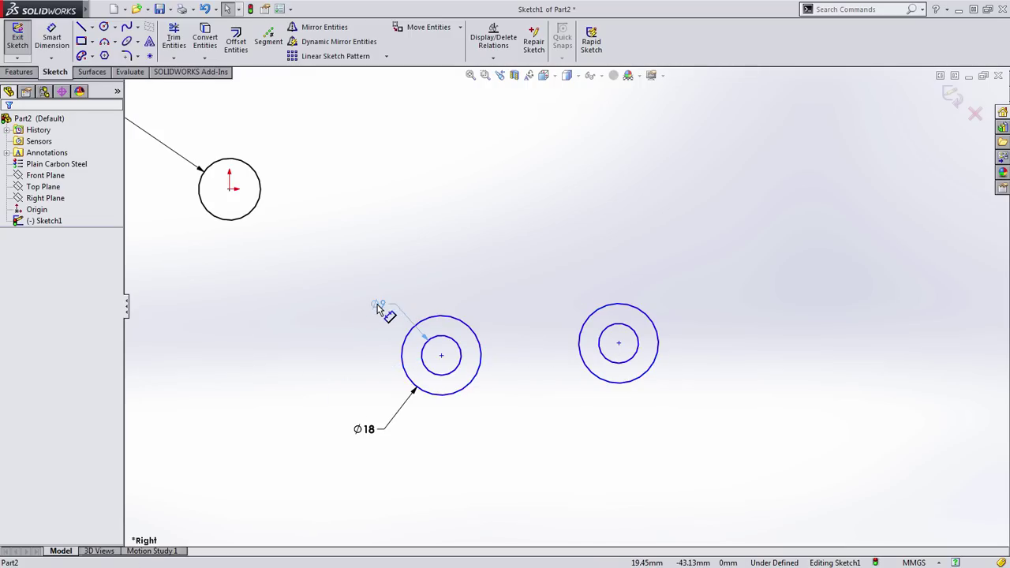
{"action": "left_click", "coordinate": [580, 427]}
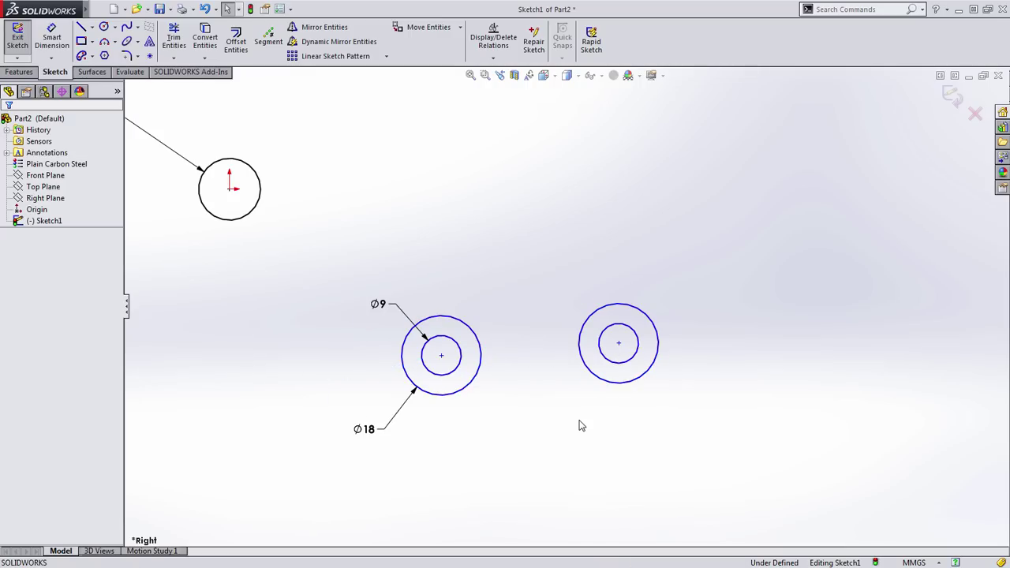
- Add a Horizontal relation between the two lower circle centres
{"action": "key", "text": "f"}
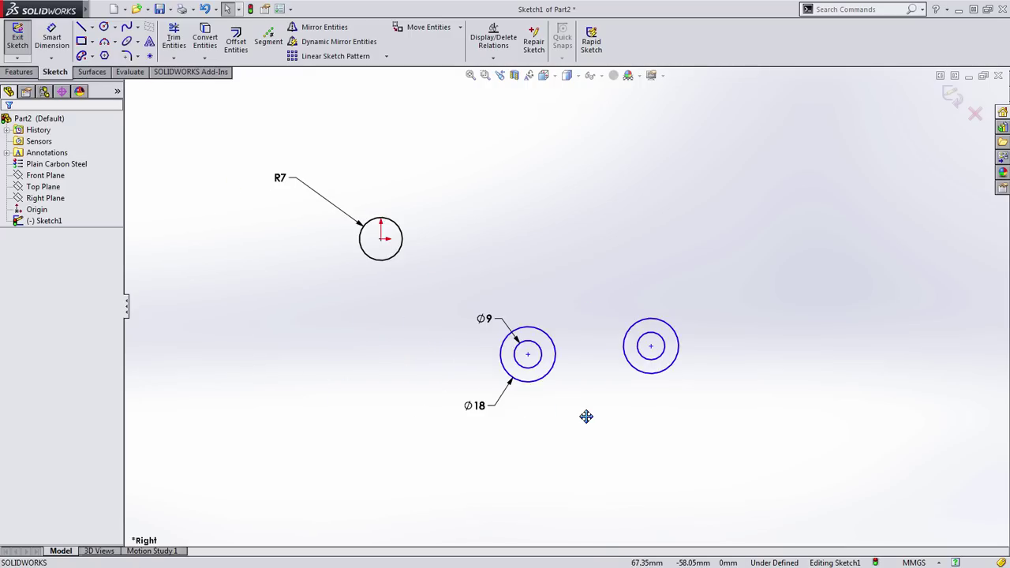
{"action": "left_click", "coordinate": [651, 347]}
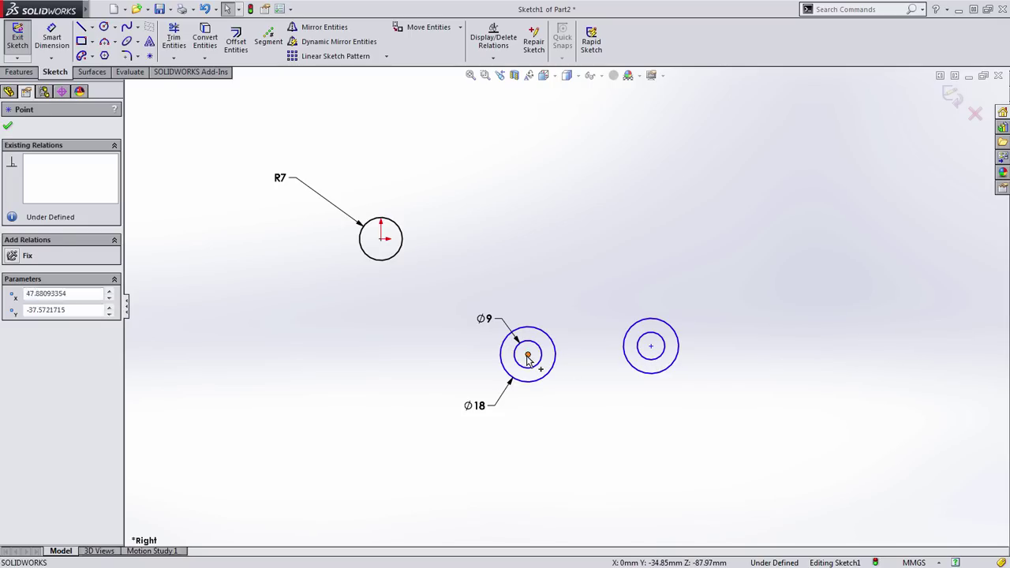
{"action": "left_click", "coordinate": [528, 354], "text": "ctrl"}
{"action": "left_click", "coordinate": [574, 299]}
{"action": "left_click", "coordinate": [572, 293]}
- Dimension the Ø18 circle centre 30 mm below the R7 circle
{"action": "key", "text": "s"}
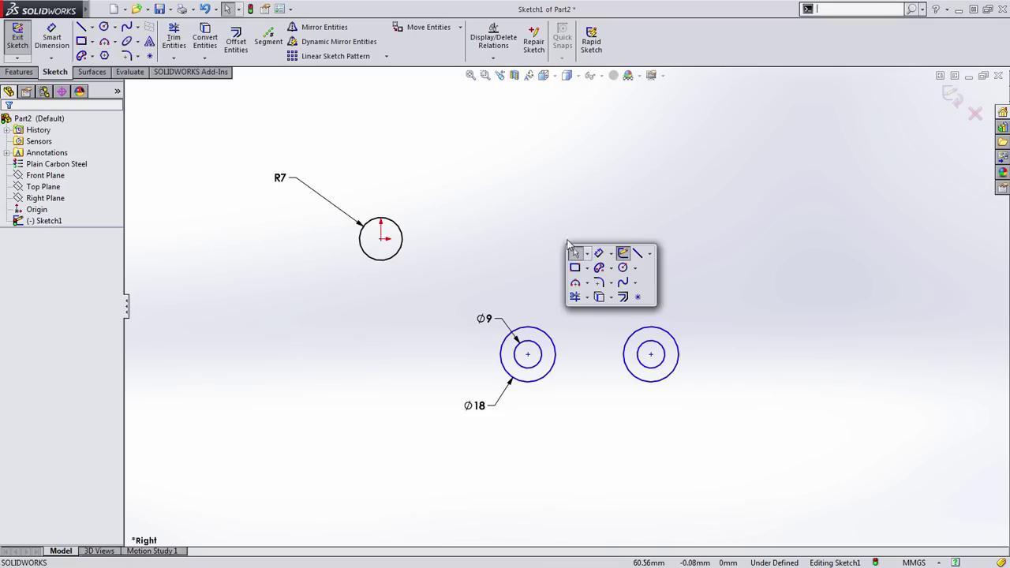
{"action": "left_click", "coordinate": [600, 254]}
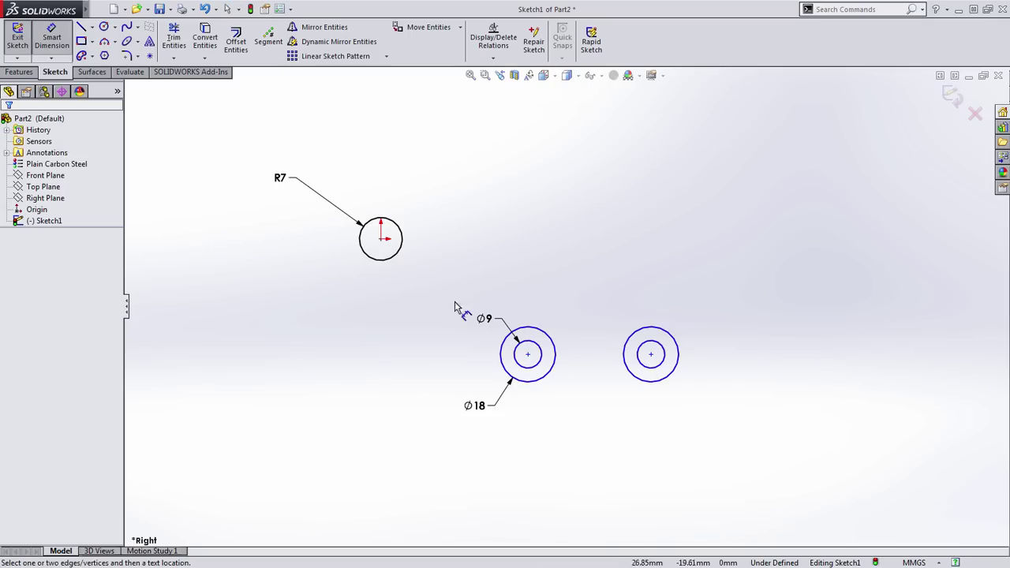
{"action": "left_click", "coordinate": [384, 259]}
{"action": "left_click", "coordinate": [529, 355]}
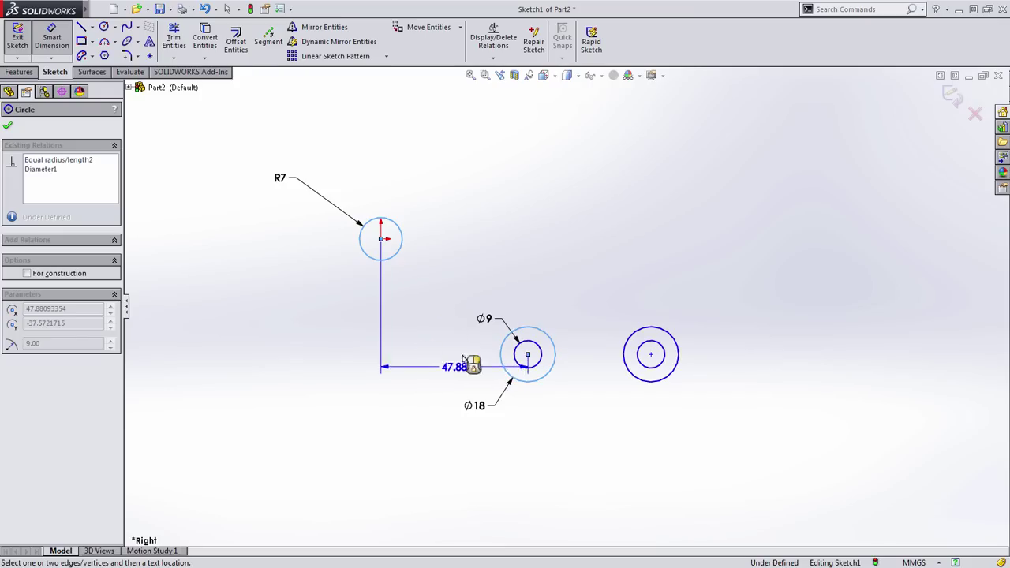
{"action": "left_click", "coordinate": [291, 337]}
{"action": "type", "text": "30"}
{"action": "key", "text": "Return"}
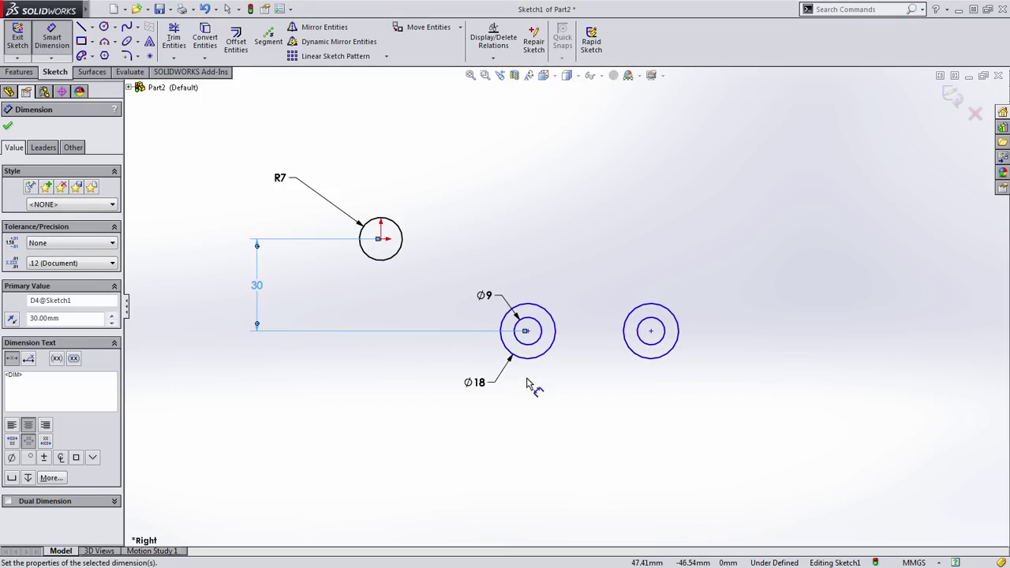
- Set the spacing between the two lower circle centres to 24 mm
{"action": "left_click", "coordinate": [543, 356]}
{"action": "left_click", "coordinate": [645, 359]}
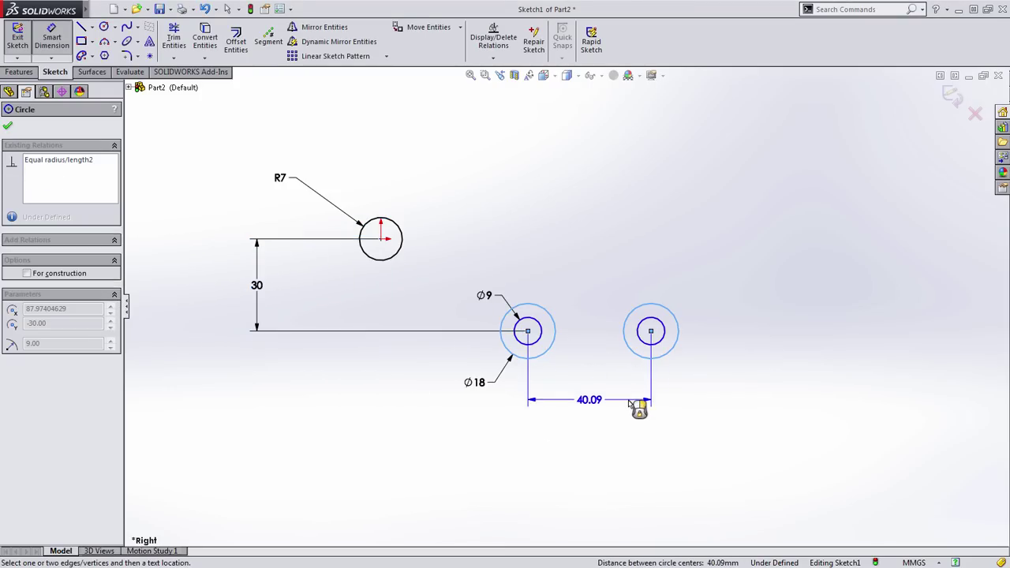
{"action": "left_click", "coordinate": [640, 406]}
{"action": "key", "text": "Return"}
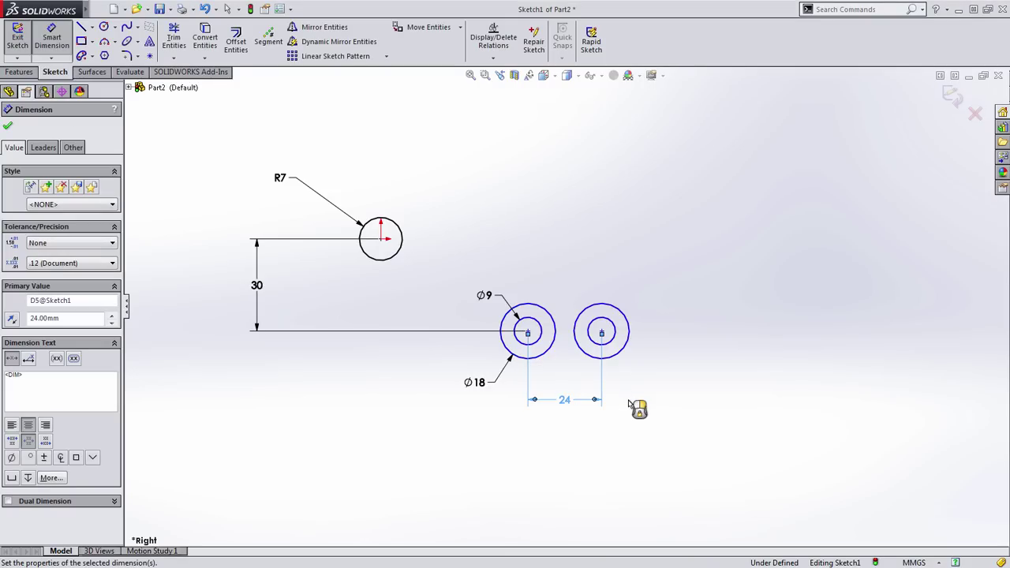
- Dimension the R7 circle to the right-hand circle at 100 mm overall
{"action": "left_click", "coordinate": [377, 266]}
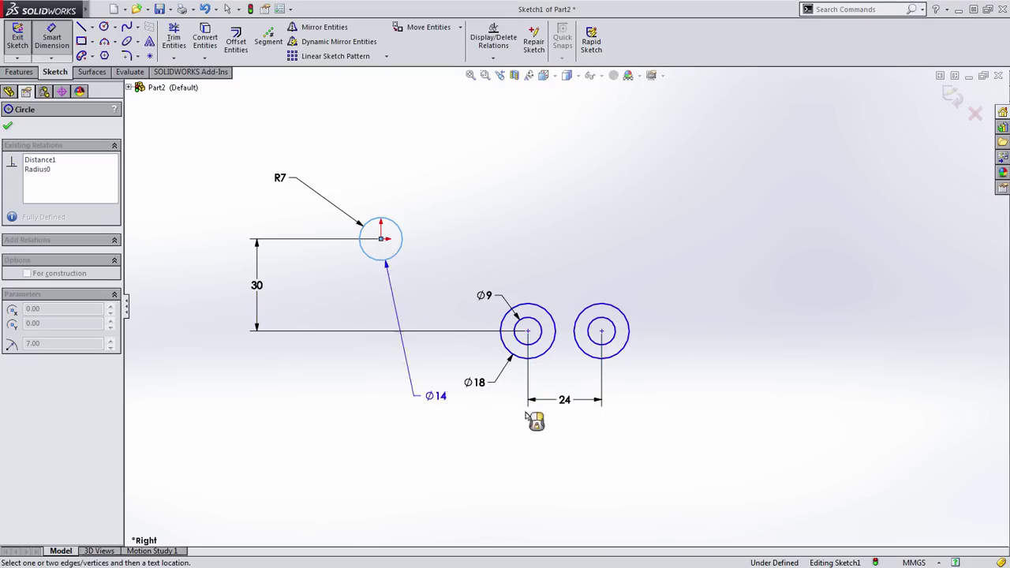
{"action": "left_click", "coordinate": [615, 353]}
{"action": "left_click", "coordinate": [570, 450]}
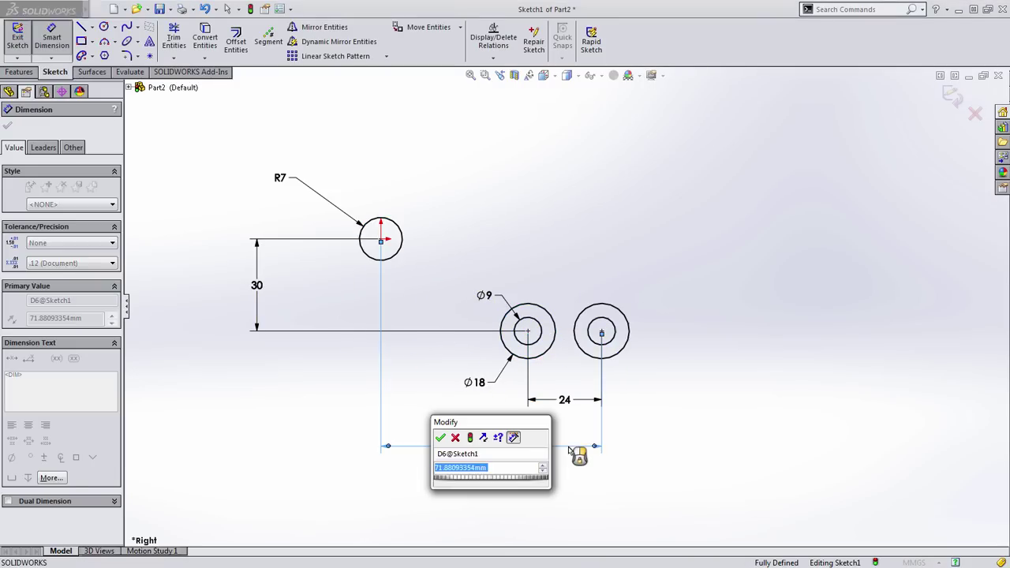
{"action": "type", "text": "100"}
{"action": "key", "text": "Return"}
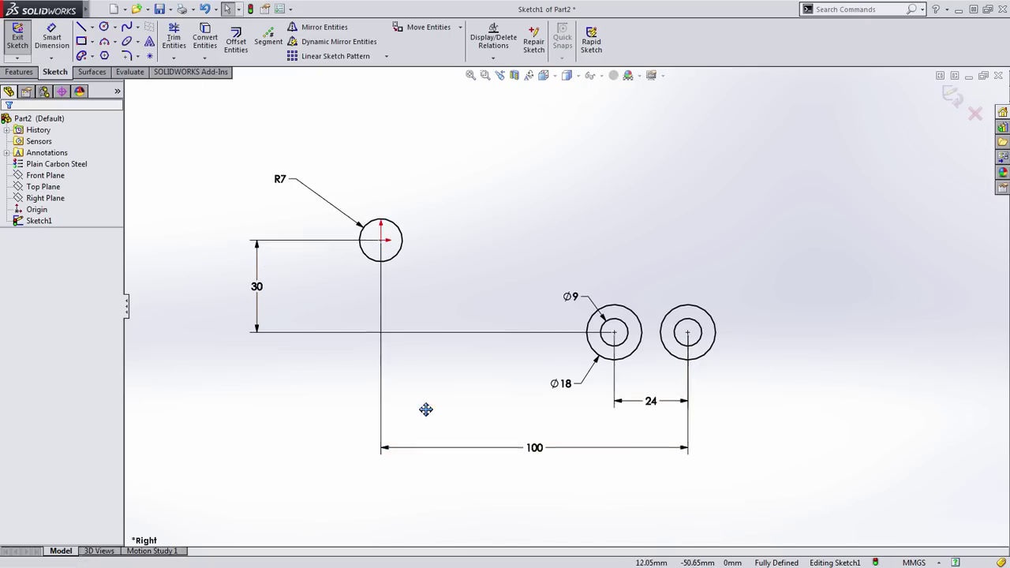
- Draw a horizontal line starting at the top of the R7 circle
{"action": "middle_click_drag", "start_coordinate": [426, 409], "coordinate": [465, 424], "text": "ctrl"}
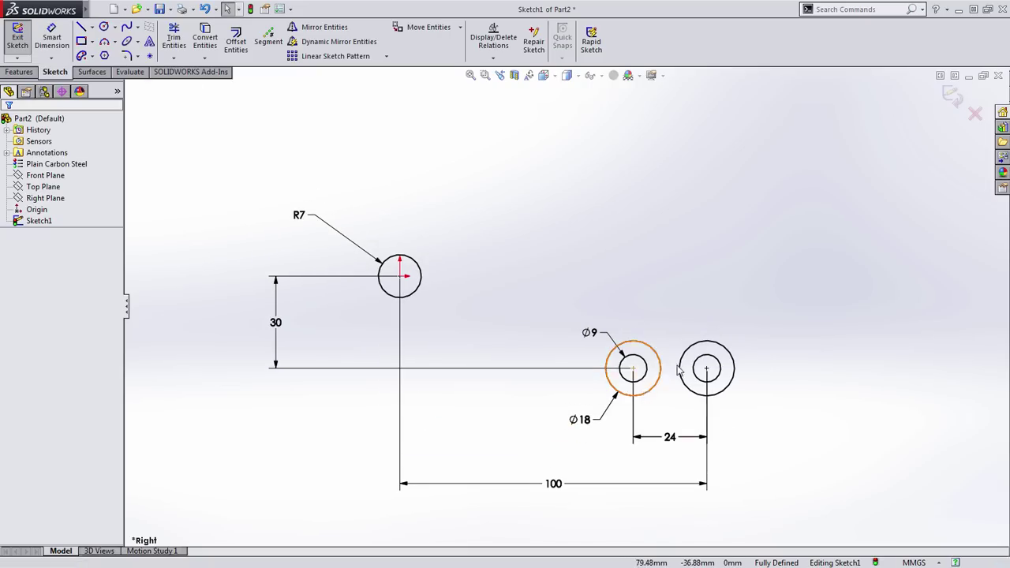
{"action": "scroll", "coordinate": [638, 365], "scroll_direction": "down", "scroll_amount": 2}
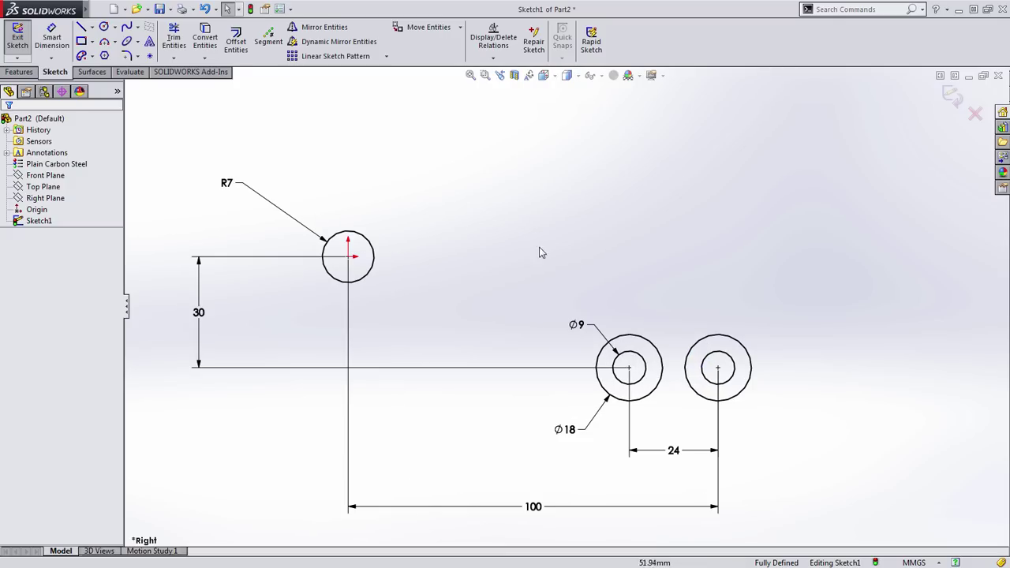
{"action": "key", "text": "s"}
{"action": "left_click", "coordinate": [506, 207]}
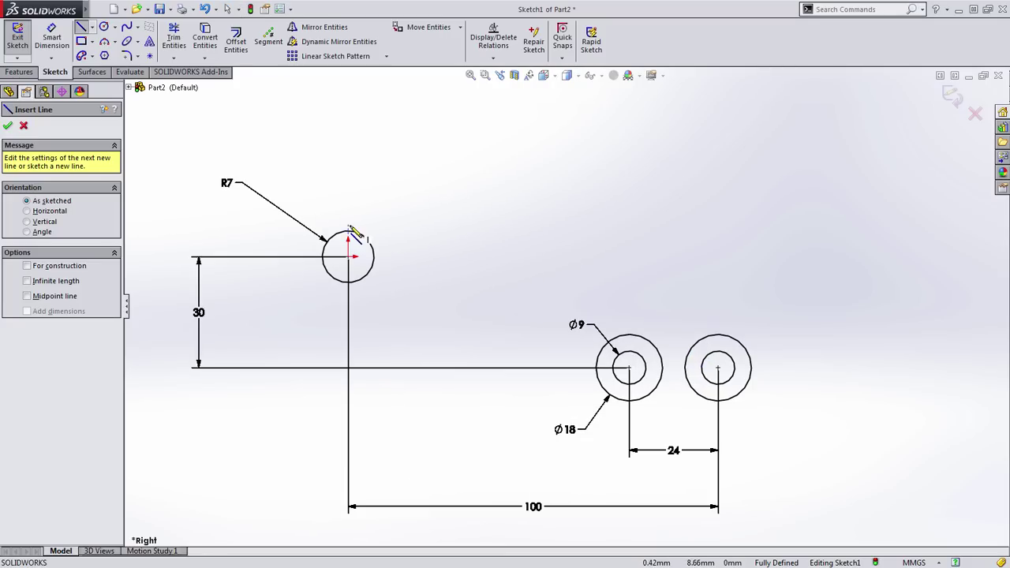
{"action": "left_click", "coordinate": [348, 232]}
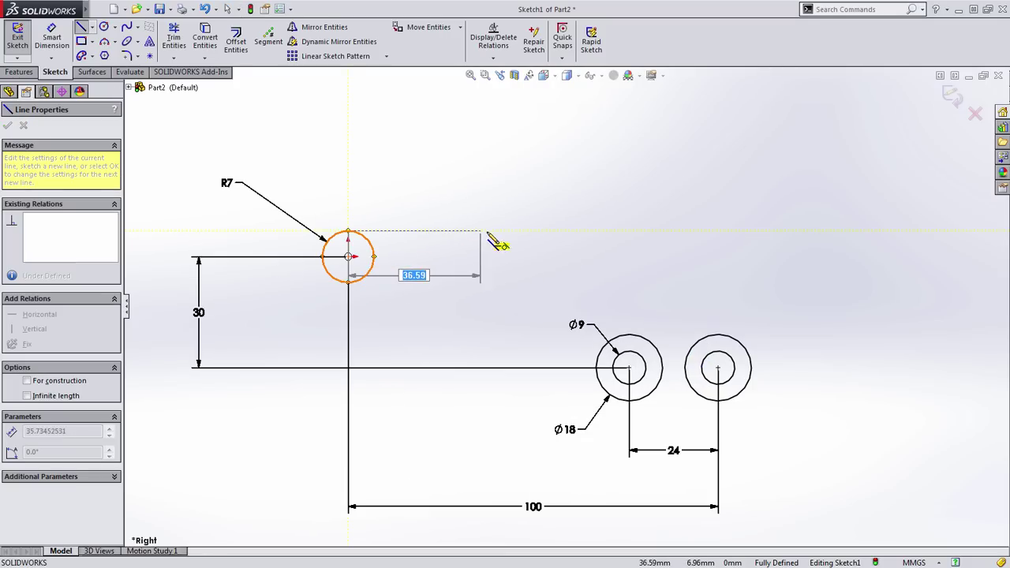
{"action": "left_click", "coordinate": [518, 230]}
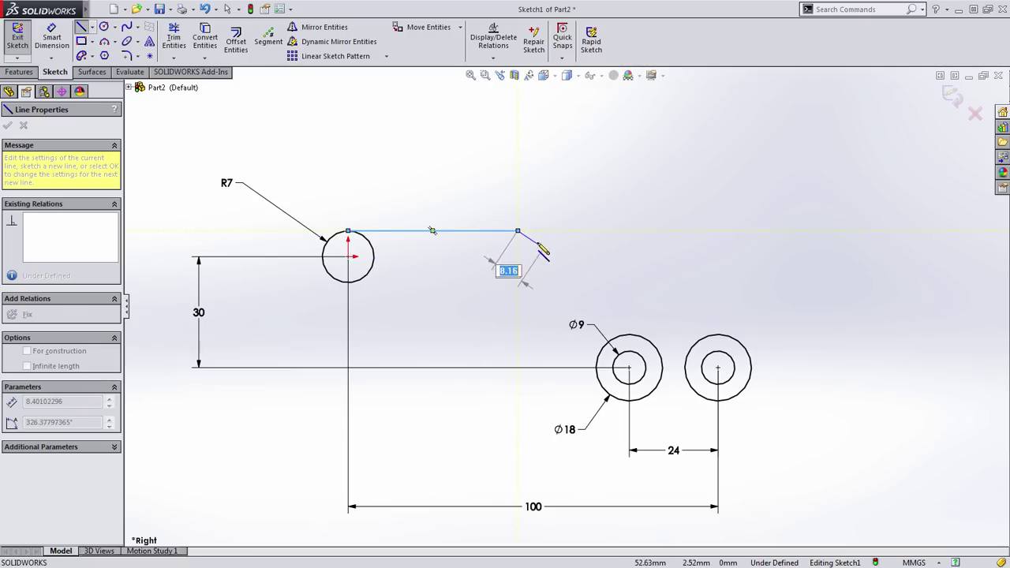
- Continue with a tangent arc ending on the right circle and make them tangent
{"action": "mouse_move", "coordinate": [521, 233]}
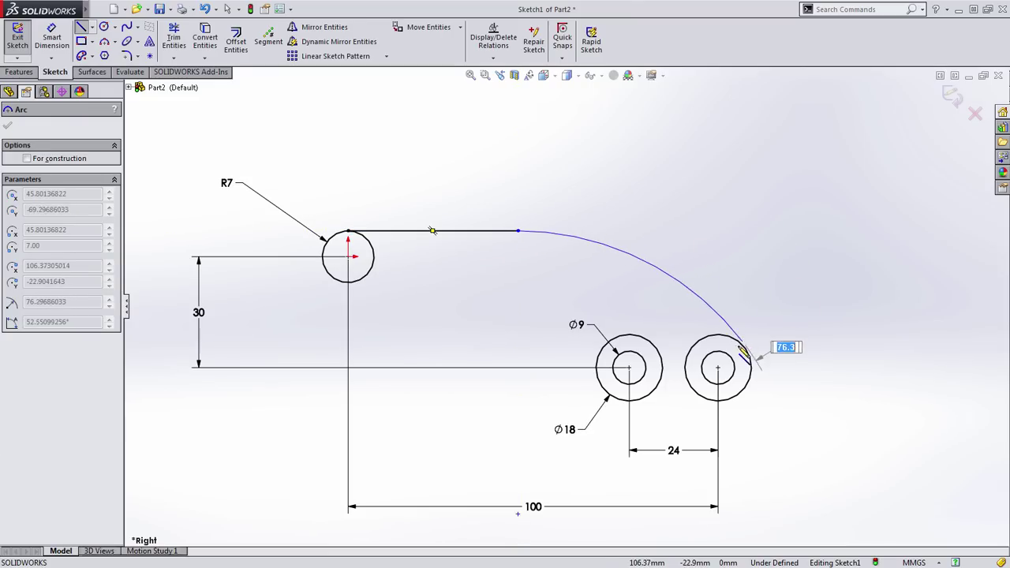
{"action": "scroll", "coordinate": [746, 355], "scroll_direction": "down", "scroll_amount": 2}
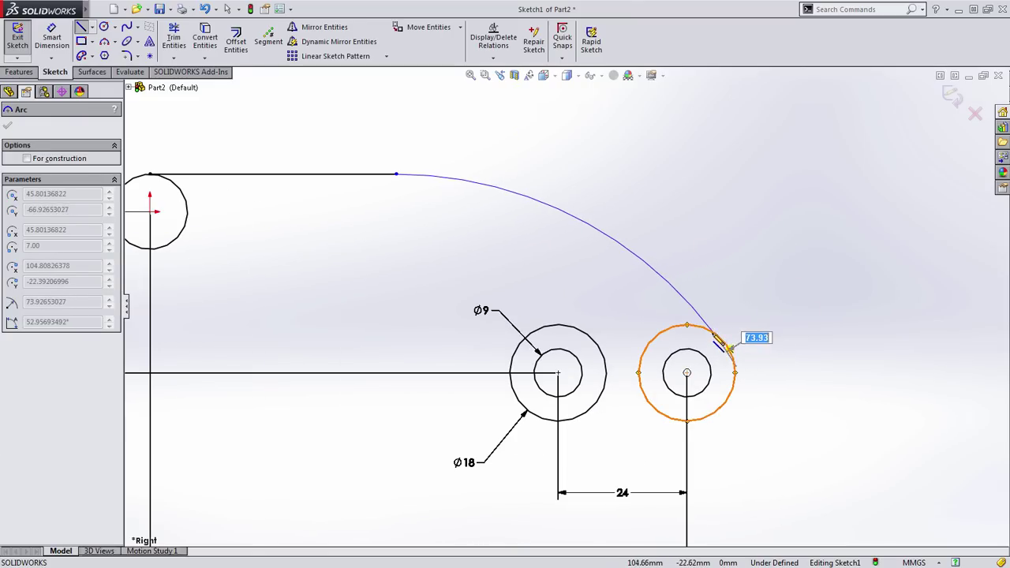
{"action": "left_click", "coordinate": [717, 336]}
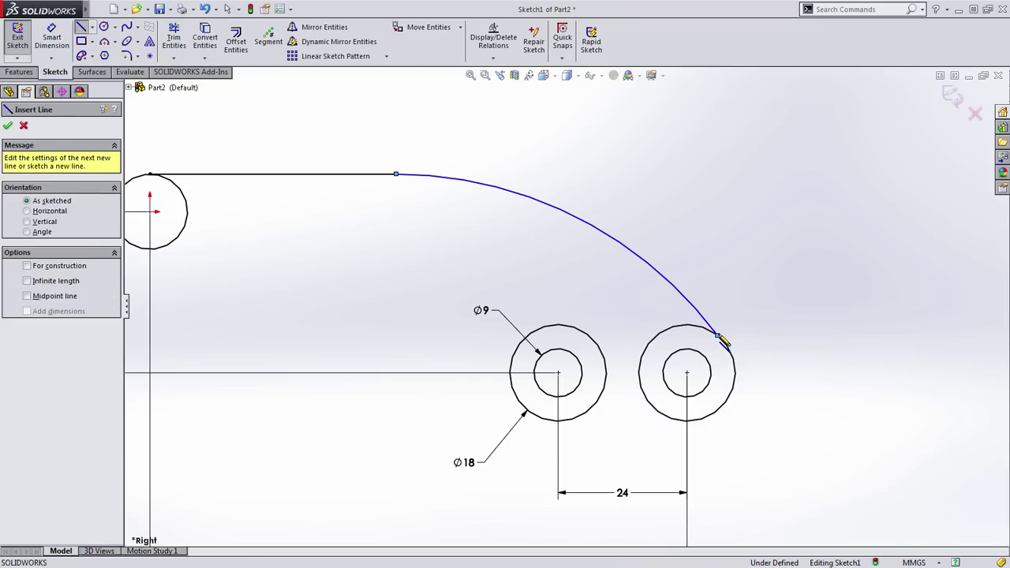
{"action": "key", "text": "Escape"}
{"action": "left_click", "coordinate": [705, 322]}
{"action": "left_click", "coordinate": [721, 347], "text": "ctrl"}
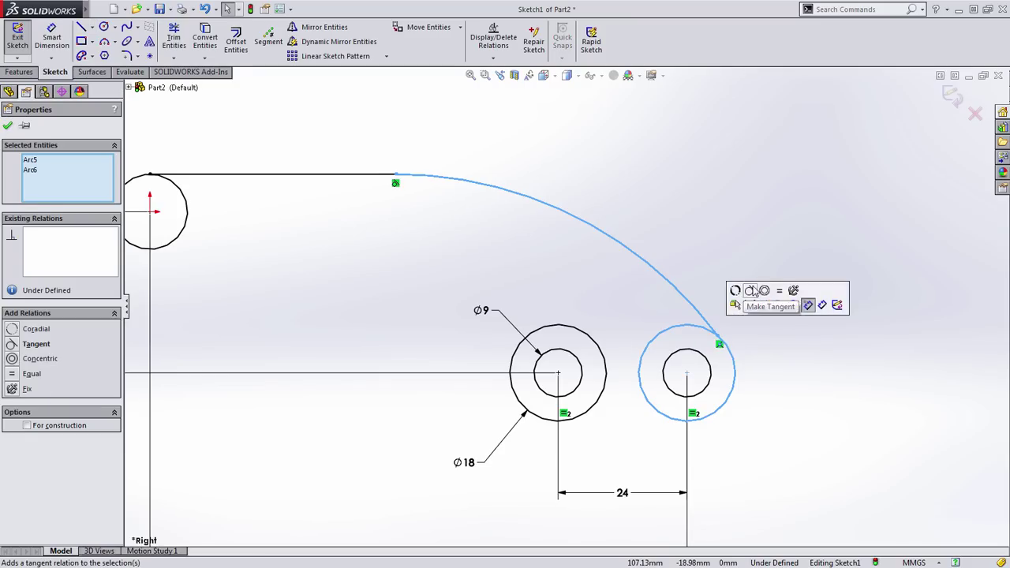
{"action": "left_click", "coordinate": [746, 293]}
- Dimension the top arc with a radius of 100 mm
{"action": "key", "text": "f"}
{"action": "key", "text": "s"}
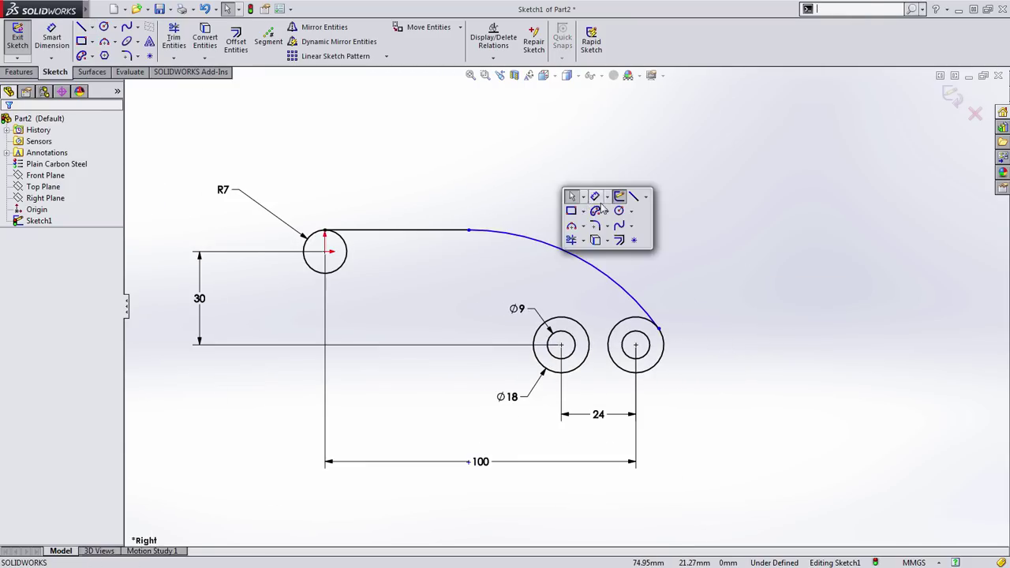
{"action": "left_click", "coordinate": [600, 202]}
{"action": "left_click", "coordinate": [589, 255]}
{"action": "left_click", "coordinate": [600, 207]}
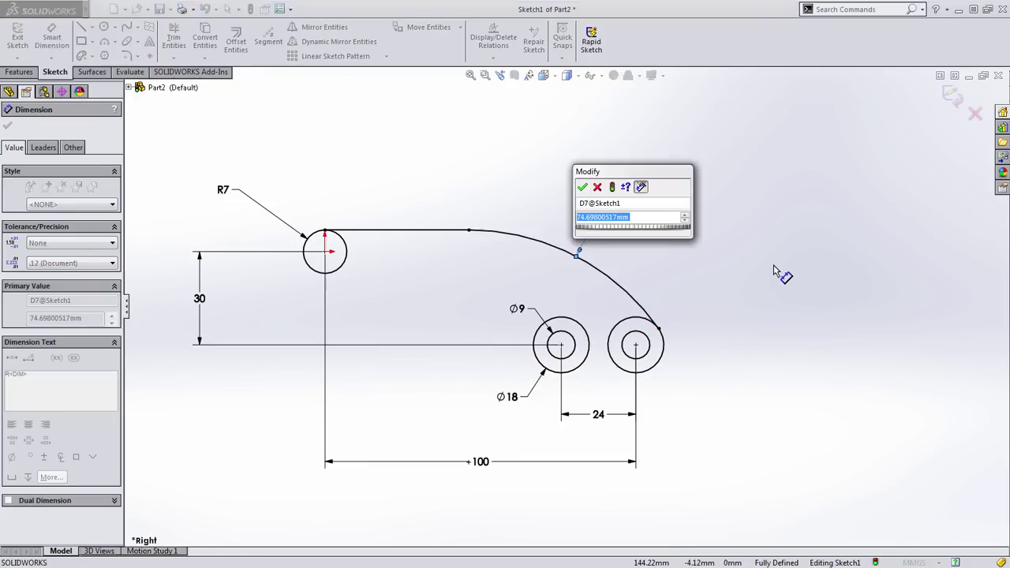
{"action": "type", "text": "100"}
{"action": "key", "text": "Return"}
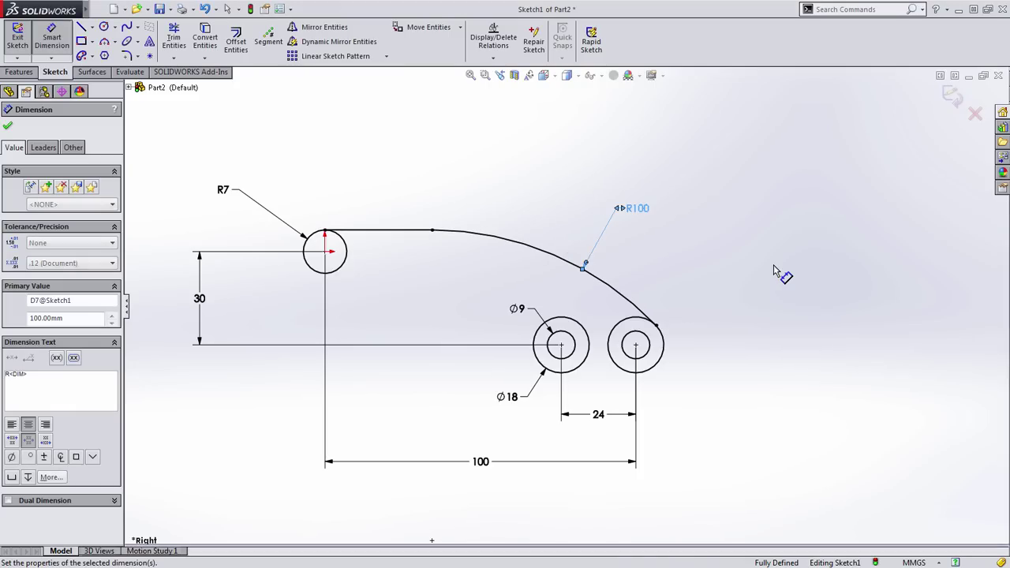
{"action": "key", "text": "Escape"}
{"action": "scroll", "coordinate": [601, 361], "scroll_direction": "down", "scroll_amount": 5}
{"action": "scroll", "coordinate": [601, 361], "scroll_direction": "down", "scroll_amount": 1}
- Draw a three-point arc from the Ø18 circle to the right circle, bulging upward
{"action": "key", "text": "s"}
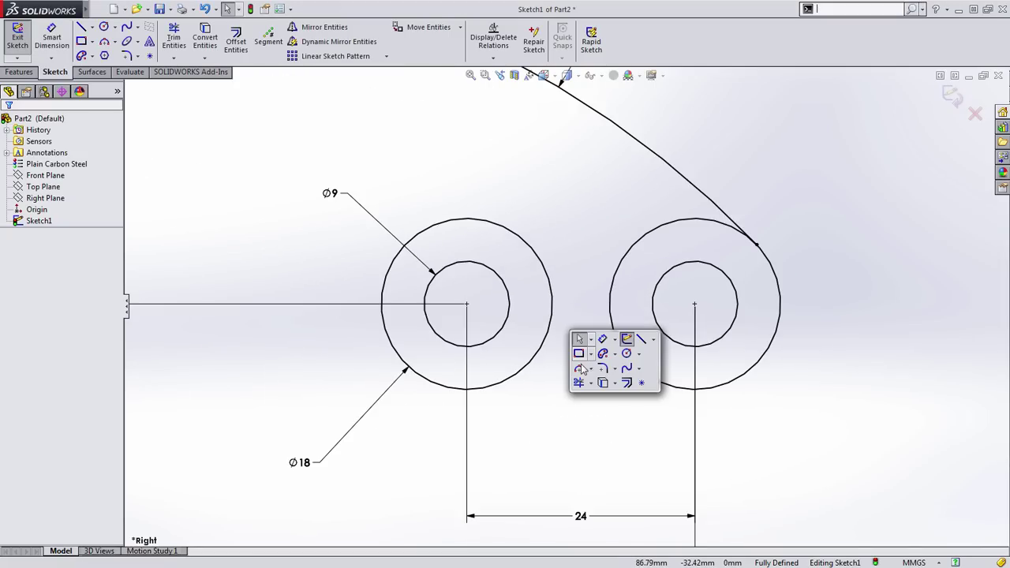
{"action": "left_click", "coordinate": [580, 369]}
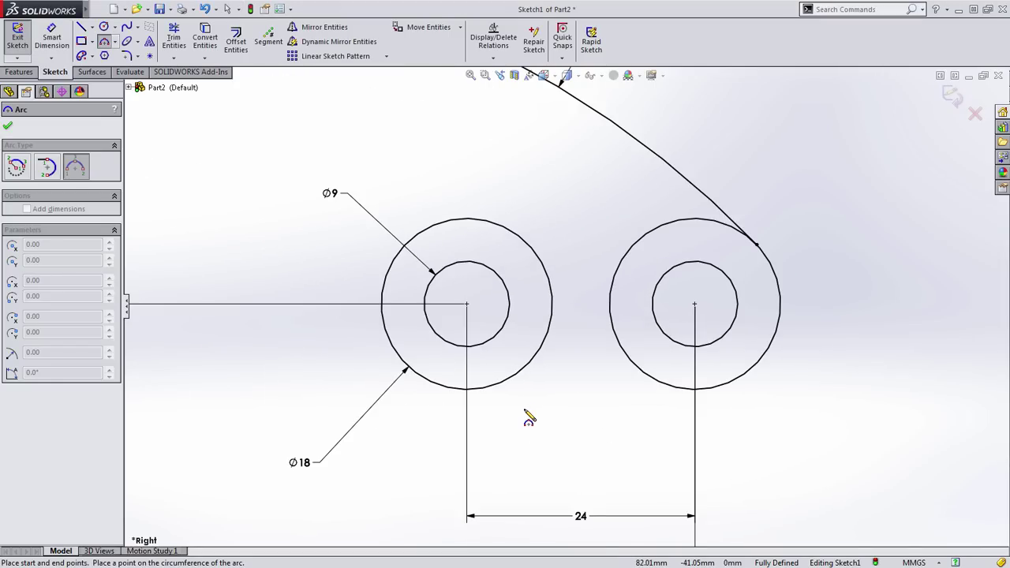
{"action": "left_click", "coordinate": [517, 377]}
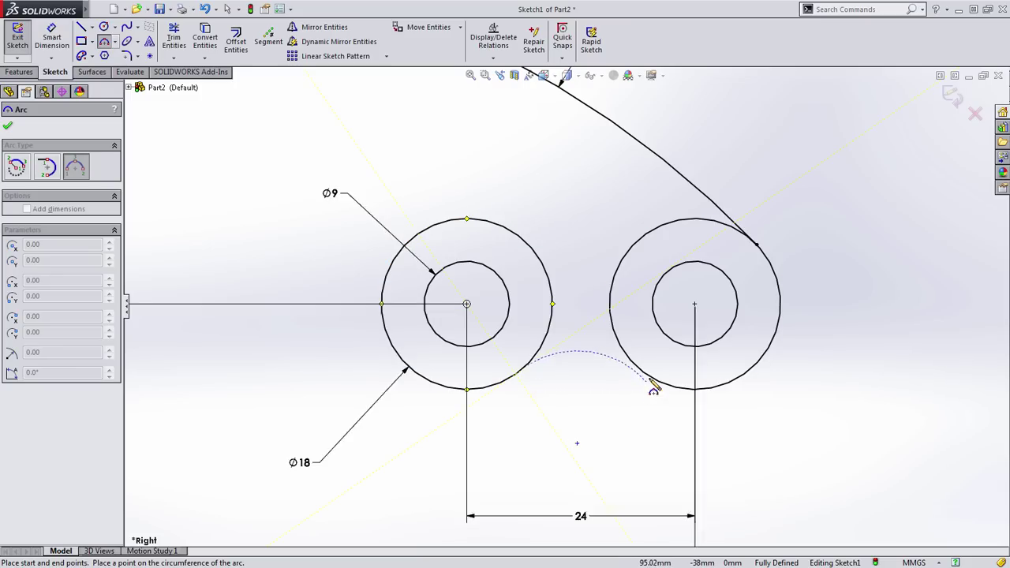
{"action": "left_click", "coordinate": [650, 376]}
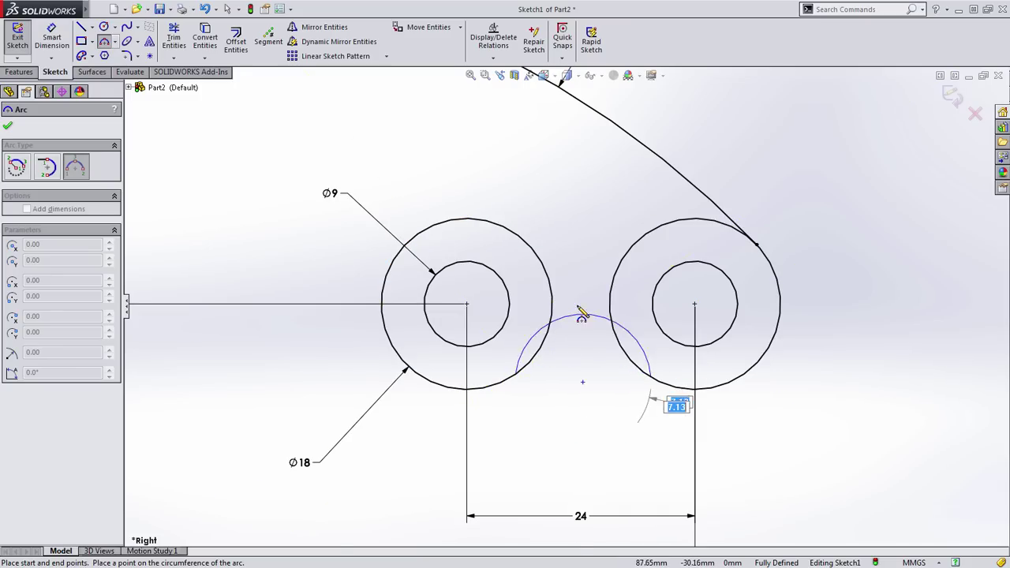
{"action": "left_click", "coordinate": [578, 335]}
{"action": "key", "text": "Escape"}
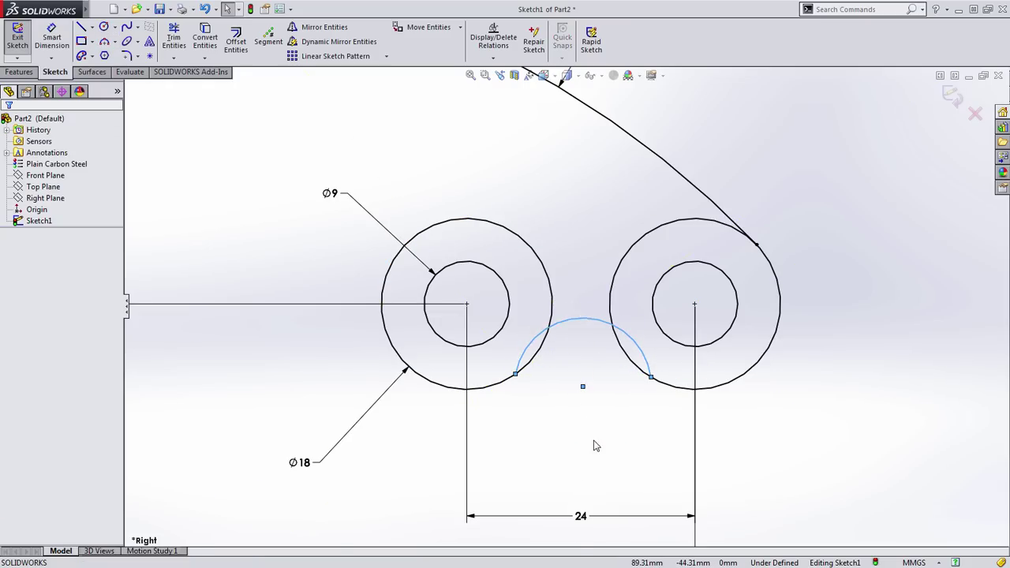
- Make the small arc tangent to both lower circles
{"action": "left_click_drag", "start_coordinate": [573, 340], "coordinate": [504, 386]}
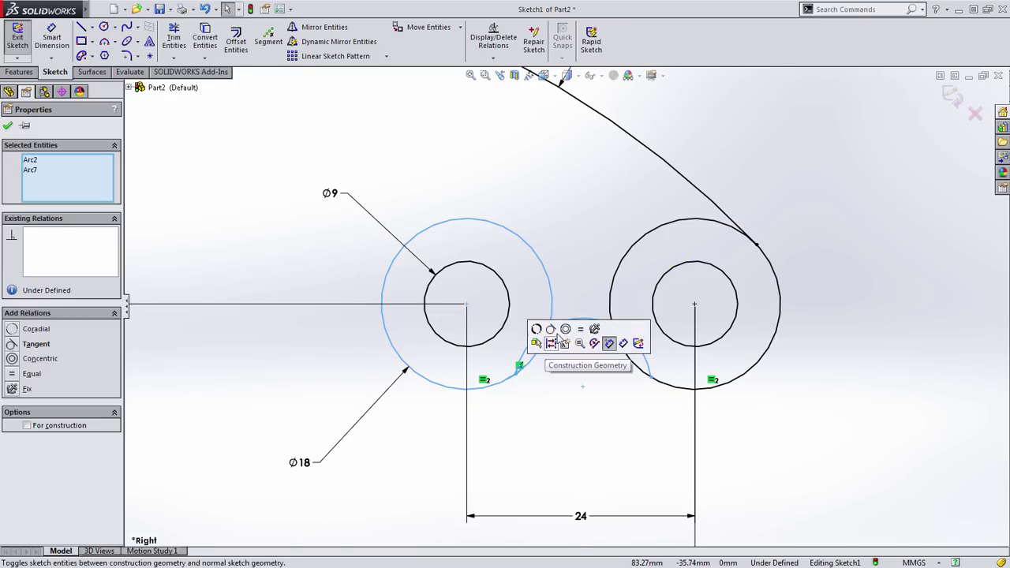
{"action": "left_click", "coordinate": [629, 340]}
{"action": "left_click_drag", "start_coordinate": [664, 357], "coordinate": [630, 380]}
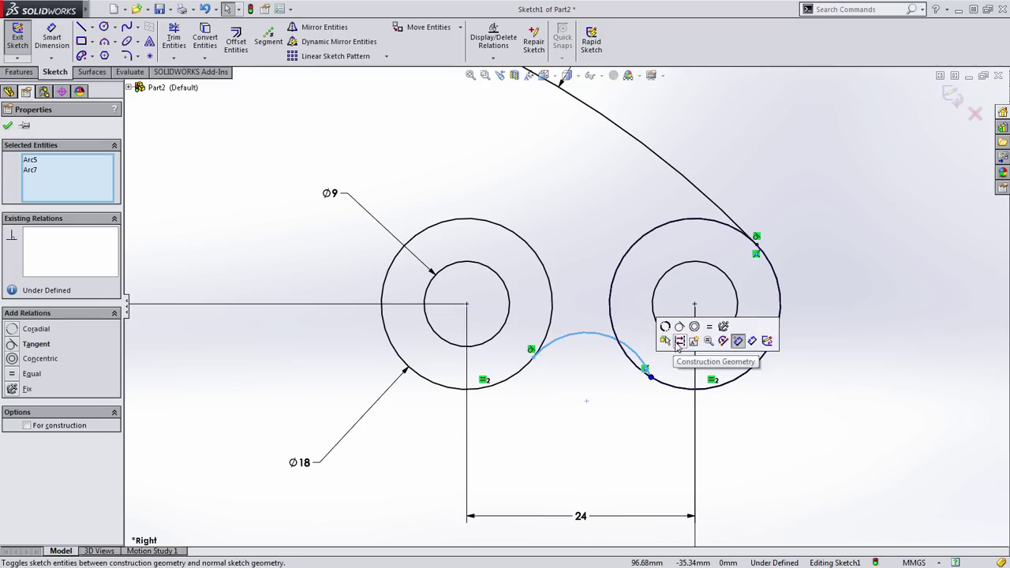
{"action": "left_click", "coordinate": [726, 343]}
{"action": "left_click", "coordinate": [609, 417]}
- Give the small arc a 15 mm radius dimension
{"action": "key", "text": "s"}
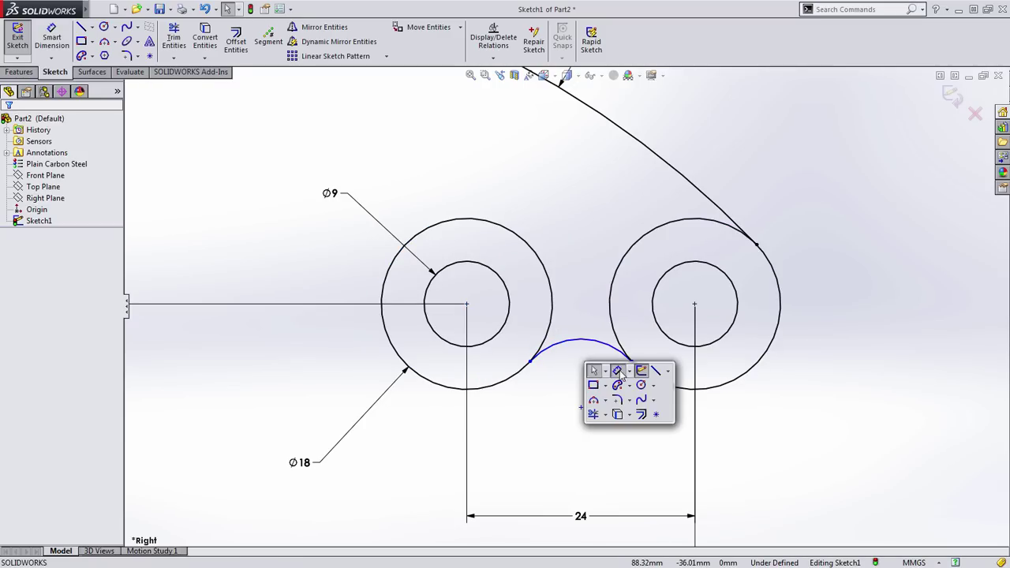
{"action": "left_click", "coordinate": [593, 370]}
{"action": "left_click", "coordinate": [594, 345]}
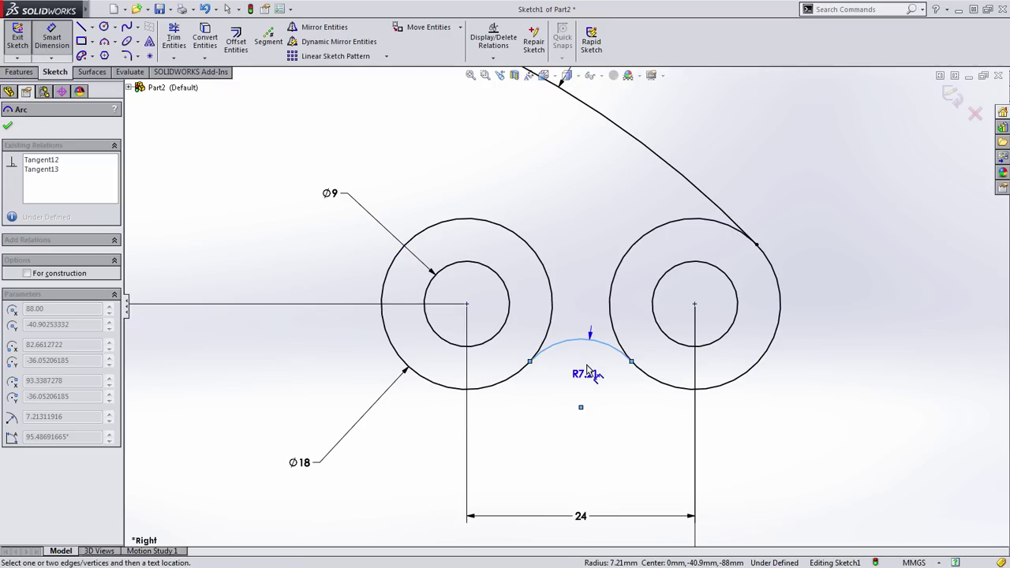
{"action": "left_click", "coordinate": [588, 373]}
{"action": "type", "text": "15"}
{"action": "key", "text": "Return"}
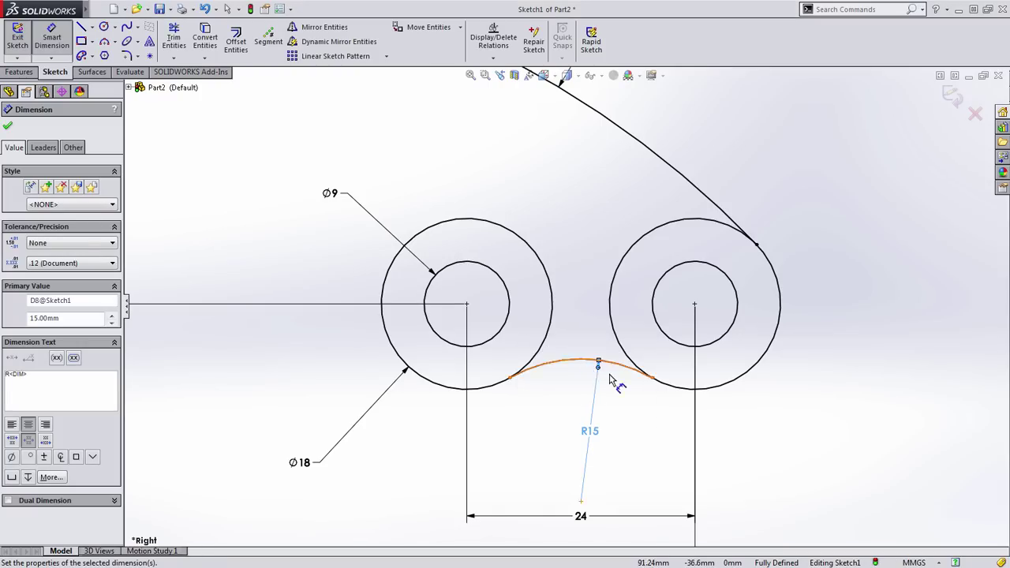
{"action": "scroll", "coordinate": [613, 382], "scroll_direction": "up", "scroll_amount": 3}
{"action": "scroll", "coordinate": [422, 332], "scroll_direction": "down", "scroll_amount": 3}
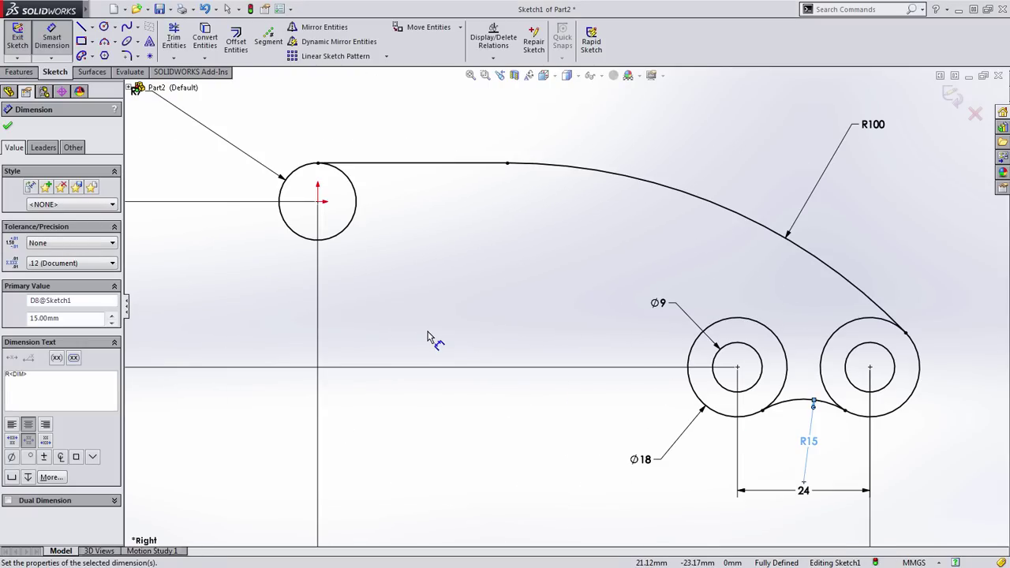
- Draw a three-point arc from the left Ø18 circle to the R7 circle, bulging upward
{"action": "key", "text": "s"}
{"action": "left_click", "coordinate": [467, 280]}
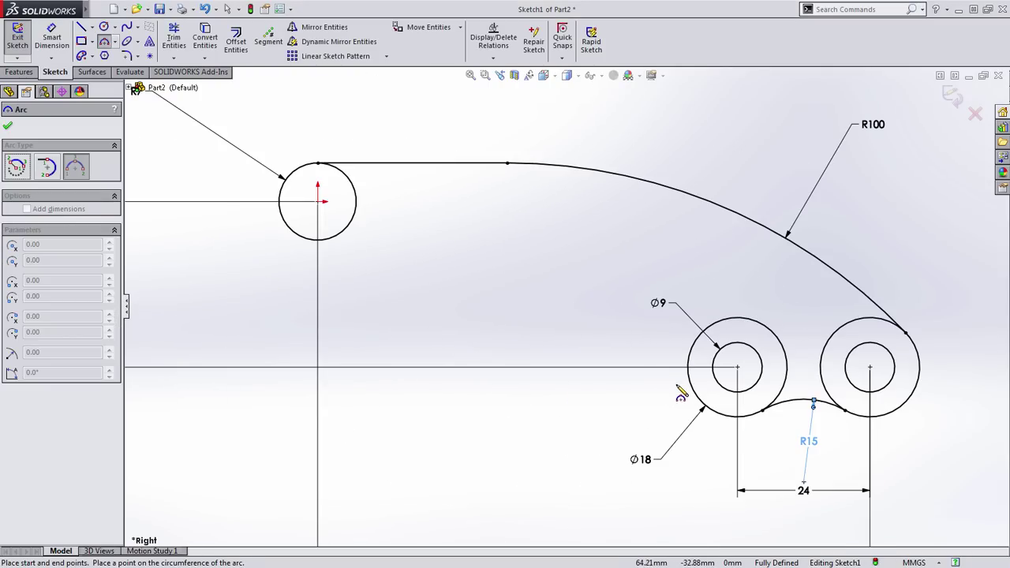
{"action": "left_click", "coordinate": [700, 403]}
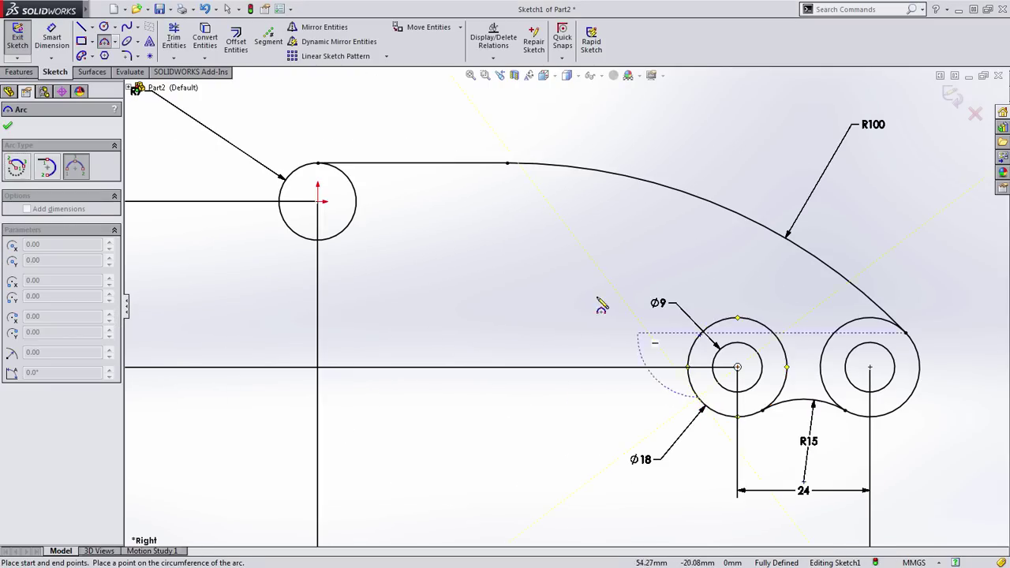
{"action": "left_click", "coordinate": [332, 237]}
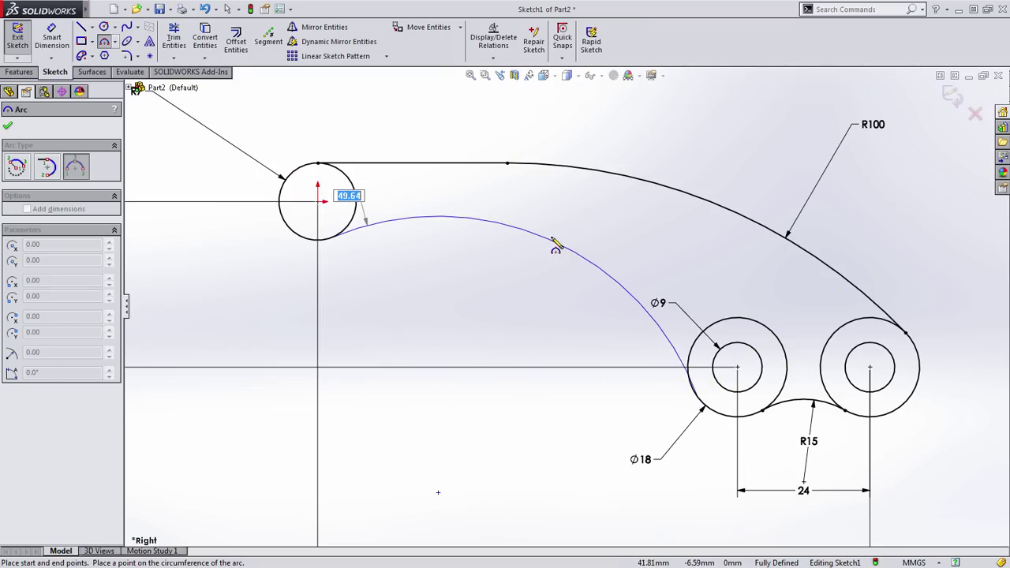
{"action": "left_click", "coordinate": [553, 237]}
{"action": "key", "text": "Escape"}
- Make the new arc tangent to both the R7 circle and the Ø18 circle
{"action": "left_click", "coordinate": [358, 229], "text": "ctrl"}
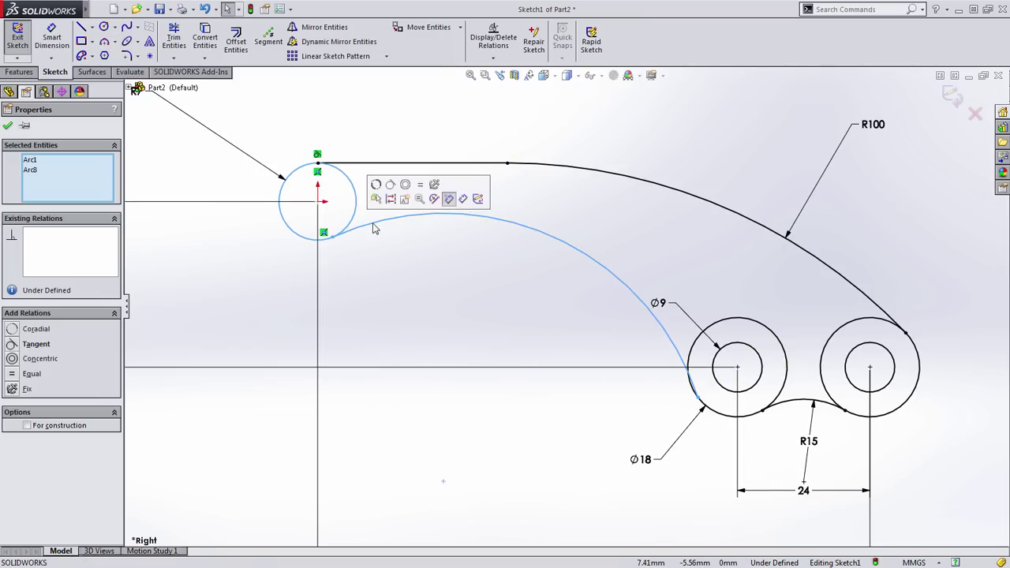
{"action": "left_click", "coordinate": [402, 198]}
{"action": "left_click", "coordinate": [686, 394]}
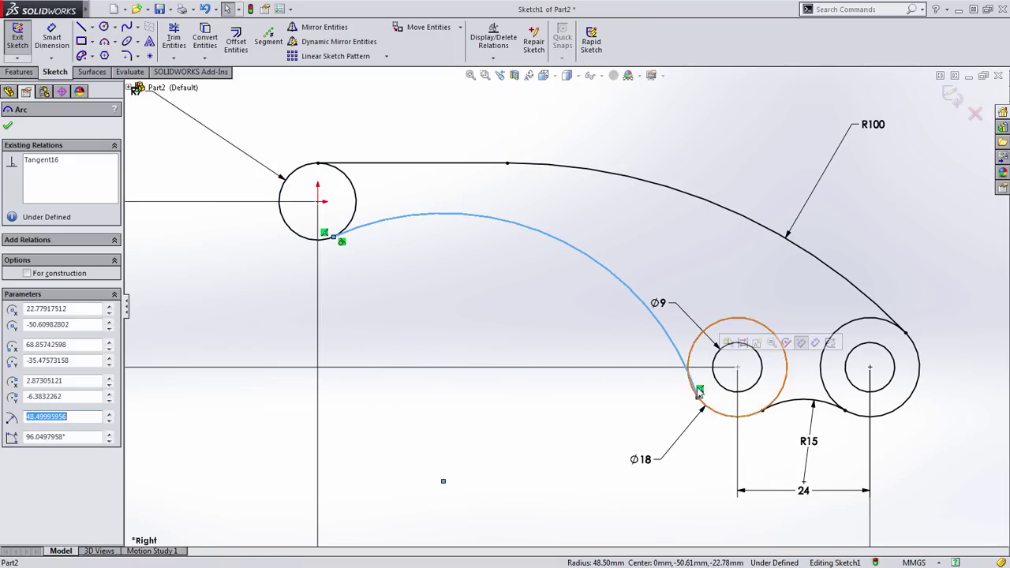
{"action": "left_click", "coordinate": [700, 398], "text": "ctrl"}
{"action": "left_click", "coordinate": [721, 348]}
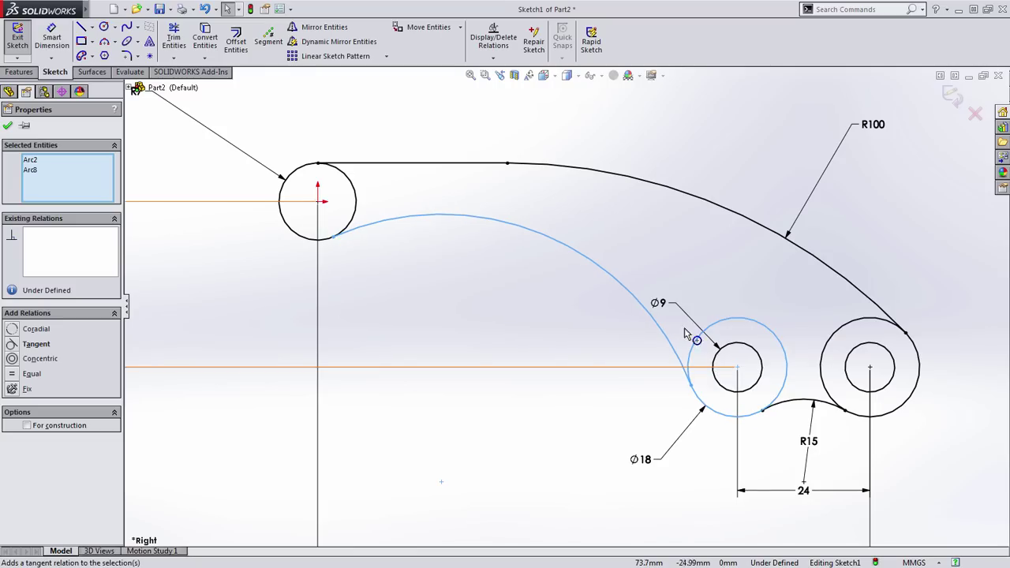
{"action": "left_click", "coordinate": [497, 269]}
- Dimension the long arc to radius 50, then view the sketch tilted in 3-D
{"action": "key", "text": "s"}
{"action": "left_click", "coordinate": [519, 276]}
{"action": "left_click", "coordinate": [570, 254]}
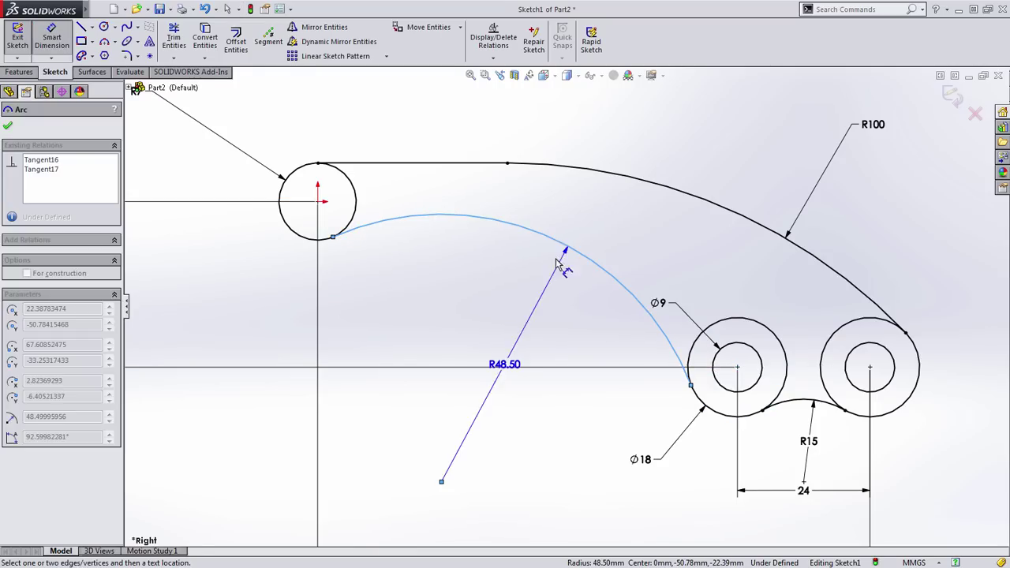
{"action": "left_click", "coordinate": [534, 286]}
{"action": "type", "text": "50"}
{"action": "key", "text": "Return"}
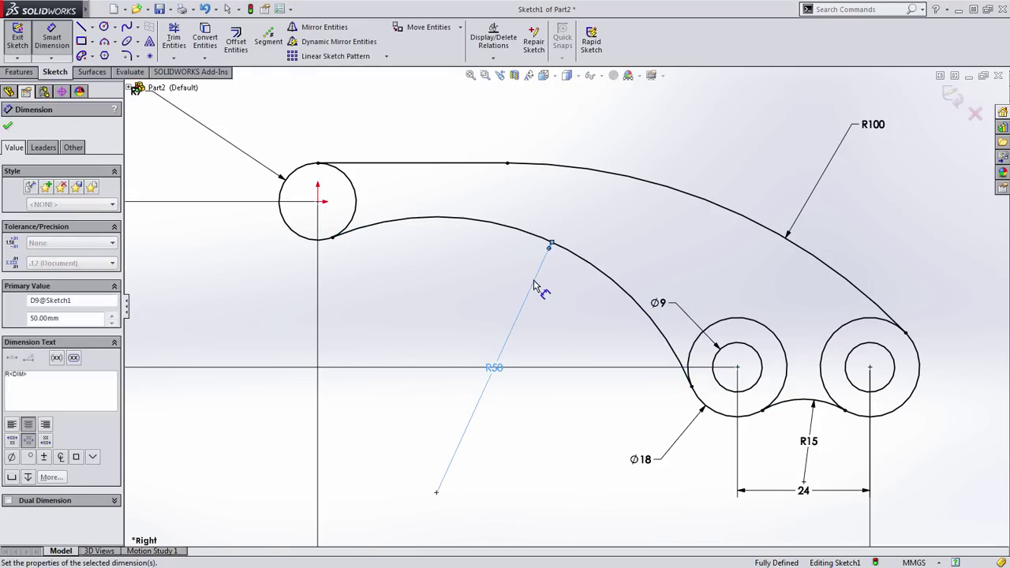
{"action": "key", "text": "Escape"}
{"action": "key", "text": "f"}
{"action": "scroll", "coordinate": [447, 370], "scroll_direction": "down", "scroll_amount": 2}
{"action": "middle_click_drag", "start_coordinate": [448, 369], "coordinate": [443, 408], "text": "ctrl"}
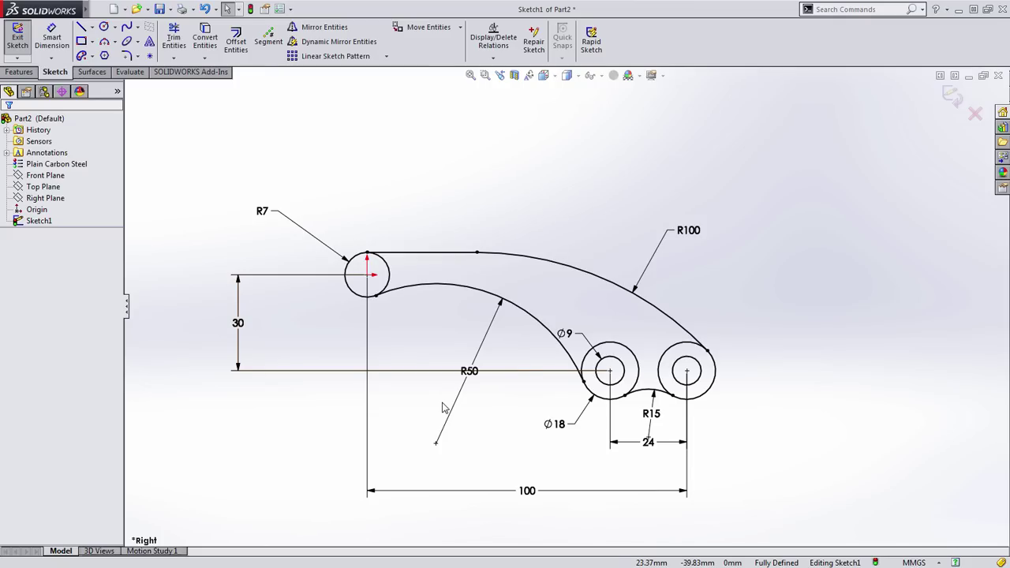
{"action": "scroll", "coordinate": [523, 368], "scroll_direction": "down", "scroll_amount": 1}
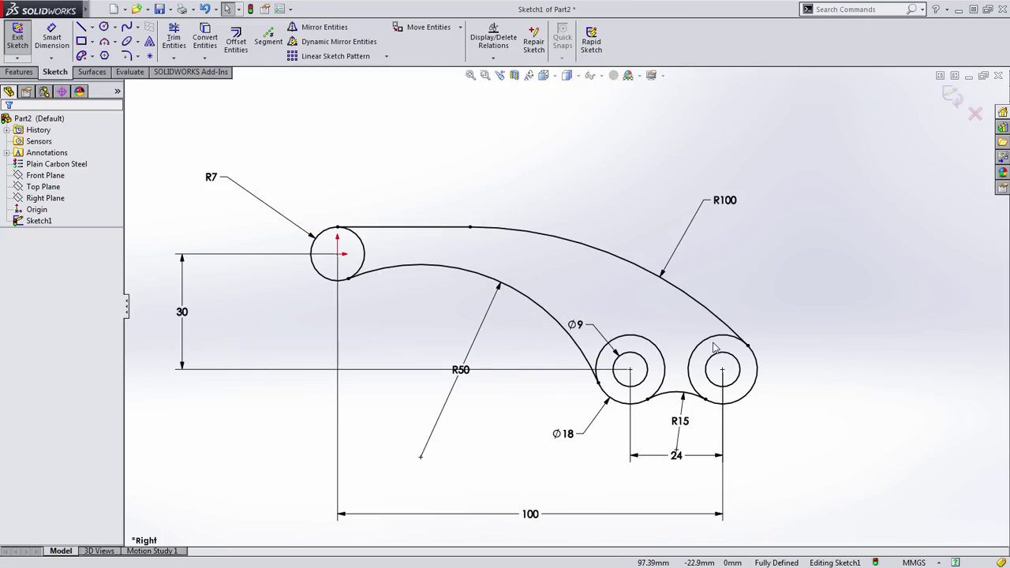
{"action": "mouse_move", "coordinate": [408, 313]}
{"action": "middle_mouse_down"}
{"action": "mouse_move", "coordinate": [458, 372]}
{"action": "mouse_move", "coordinate": [459, 318]}
{"action": "mouse_move", "coordinate": [415, 218]}
{"action": "middle_mouse_up"}
- Exit the sketch and start a boss extrusion of the R7 circle, both rings and the arm region
{"action": "key", "text": "ctrl+b"}
{"action": "key", "text": "s"}
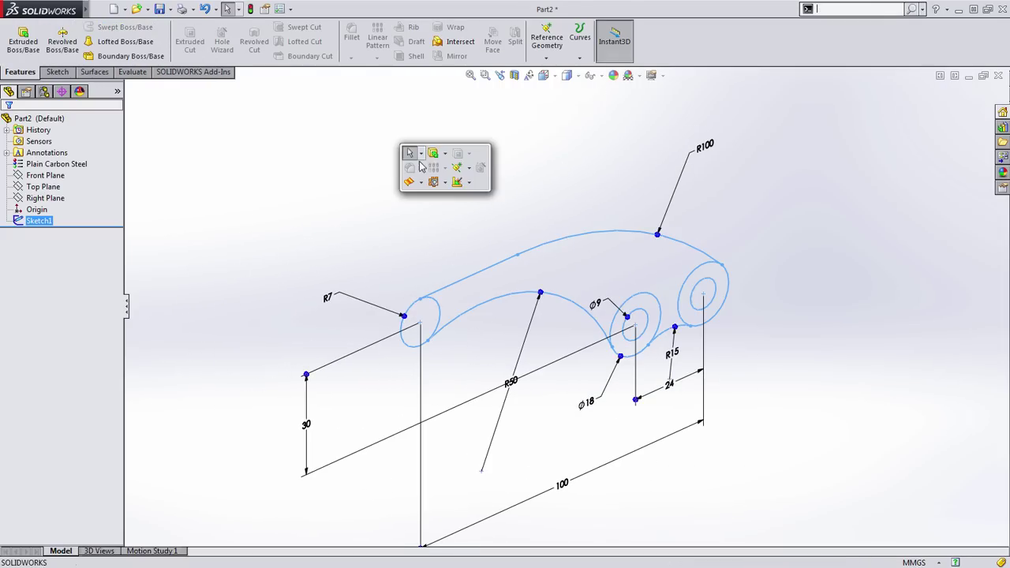
{"action": "left_click", "coordinate": [433, 154]}
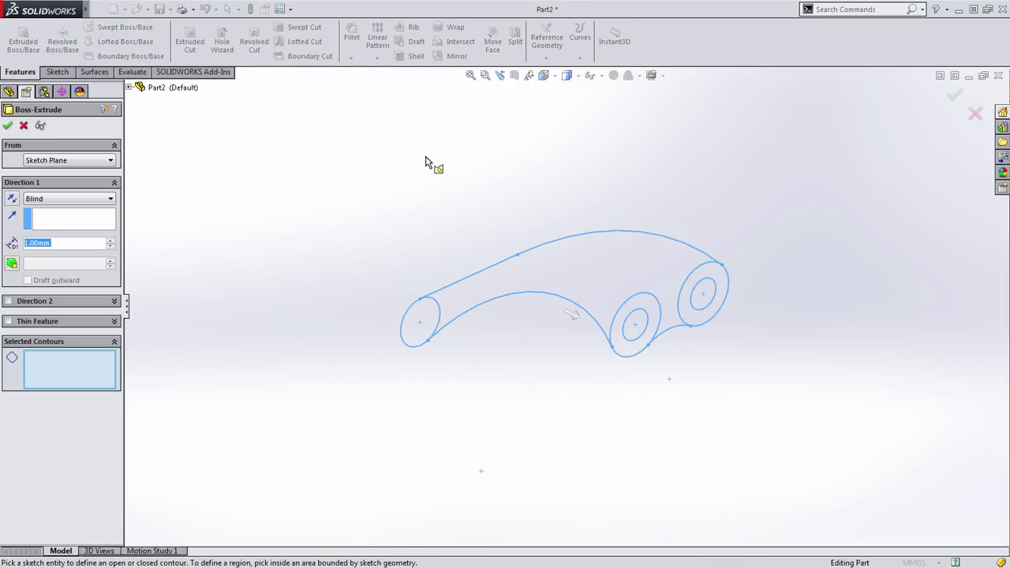
{"action": "left_click", "coordinate": [434, 326]}
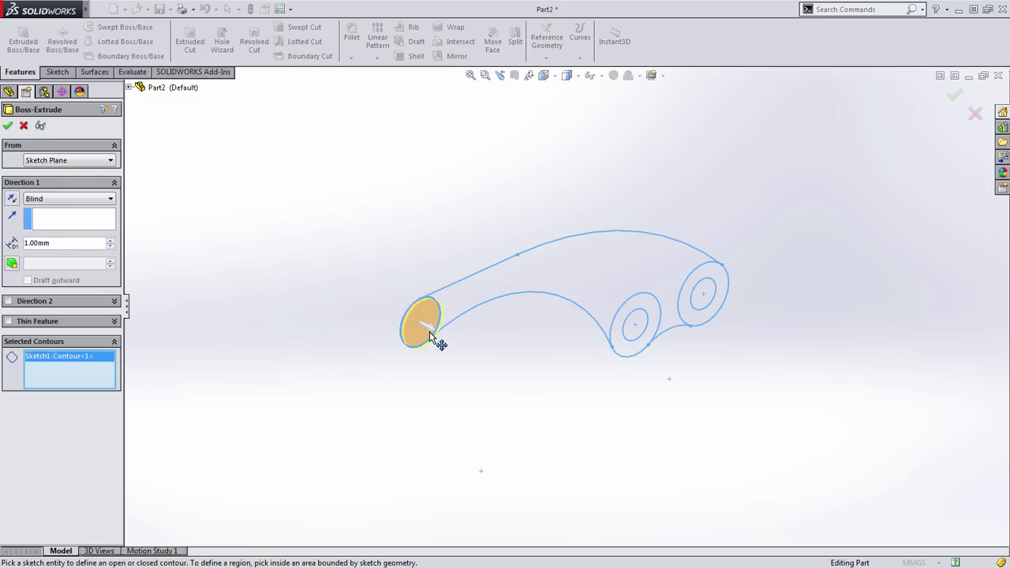
{"action": "left_click_drag", "start_coordinate": [431, 335], "coordinate": [535, 373]}
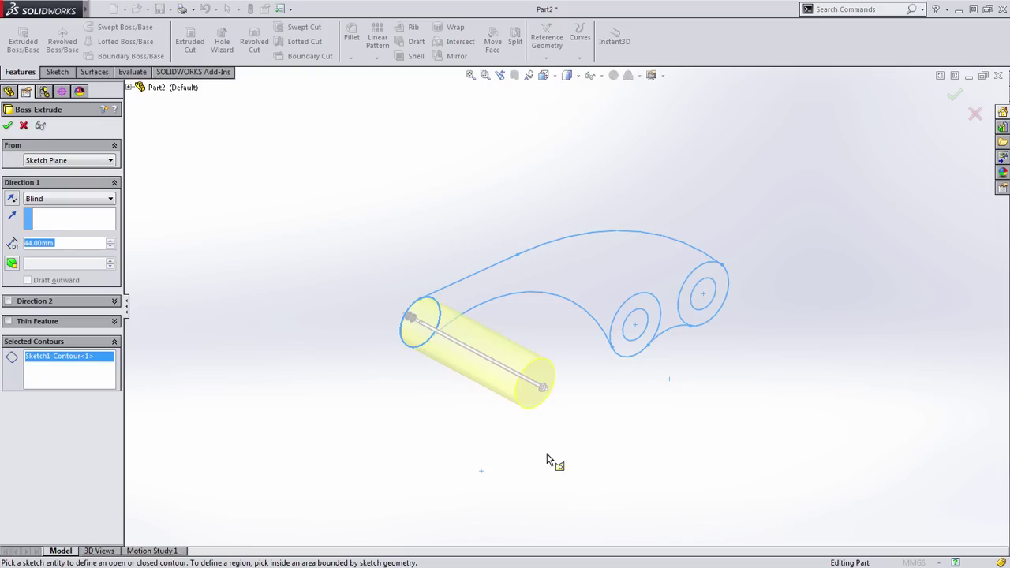
{"action": "left_click", "coordinate": [71, 386]}
{"action": "left_click", "coordinate": [638, 347]}
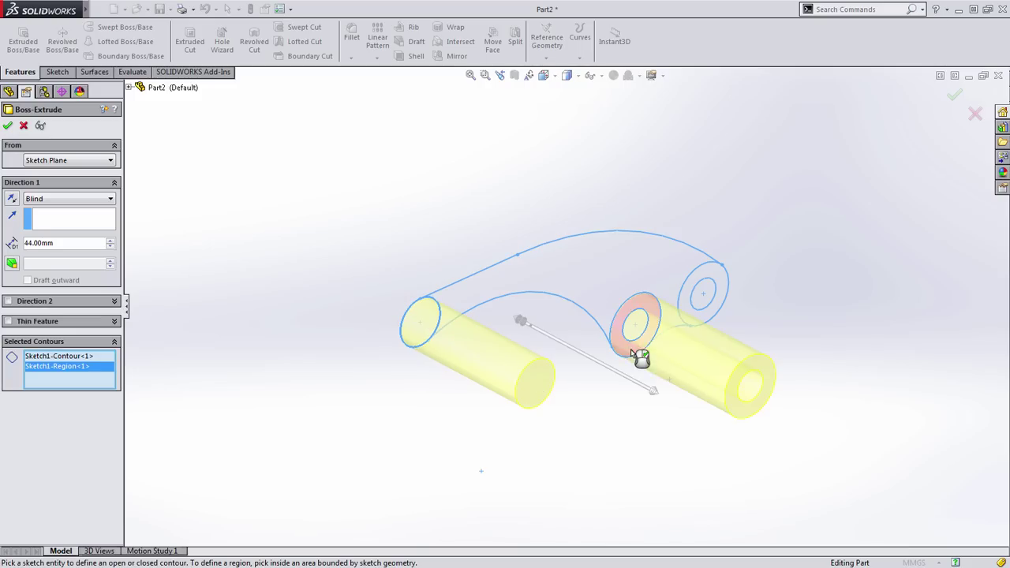
{"action": "left_click", "coordinate": [709, 320]}
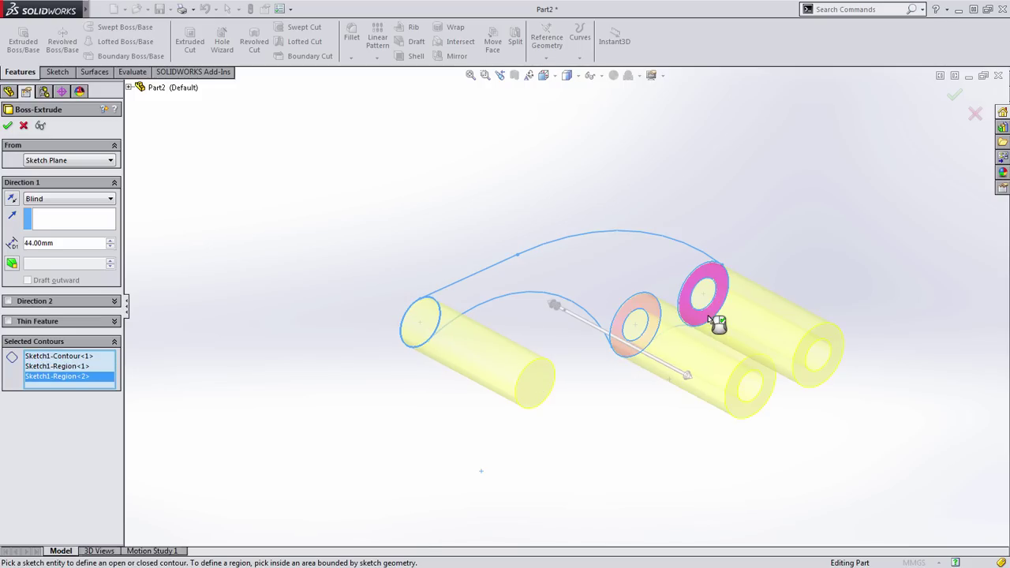
{"action": "left_click", "coordinate": [612, 245]}
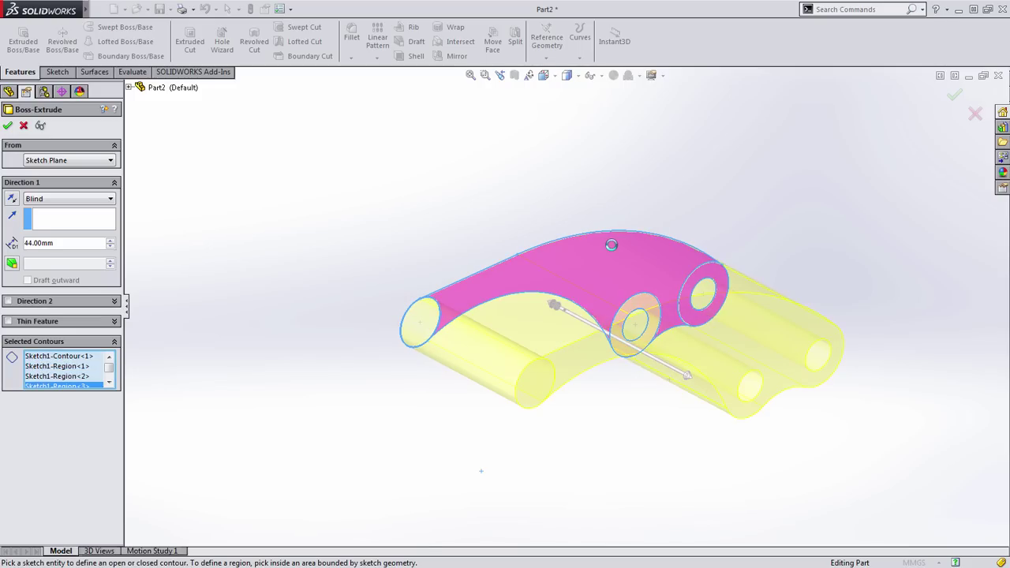
- Set the extrusion to Mid Plane with 24 mm depth and accept it
{"action": "right_click", "coordinate": [273, 157]}
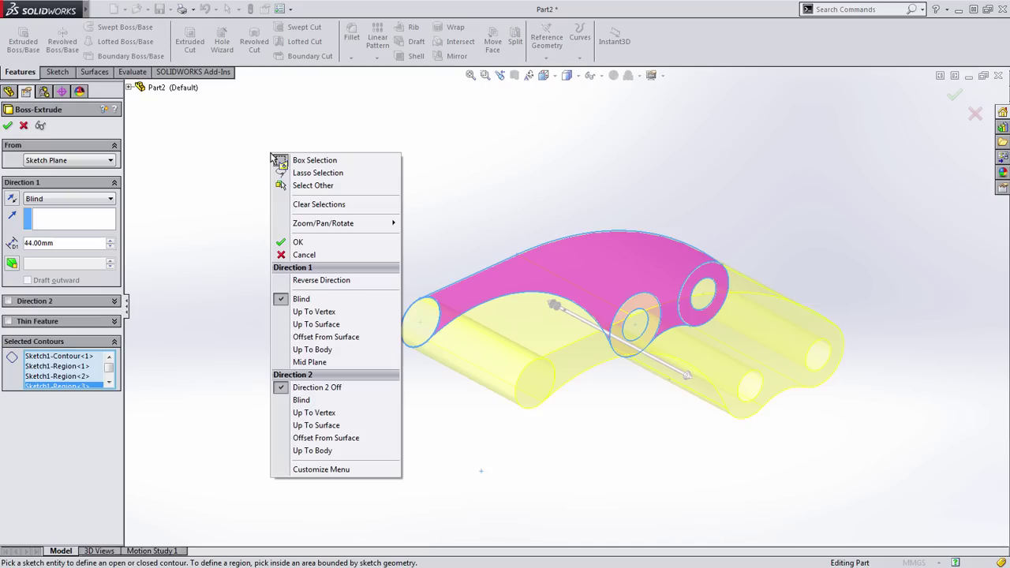
{"action": "left_click", "coordinate": [331, 362]}
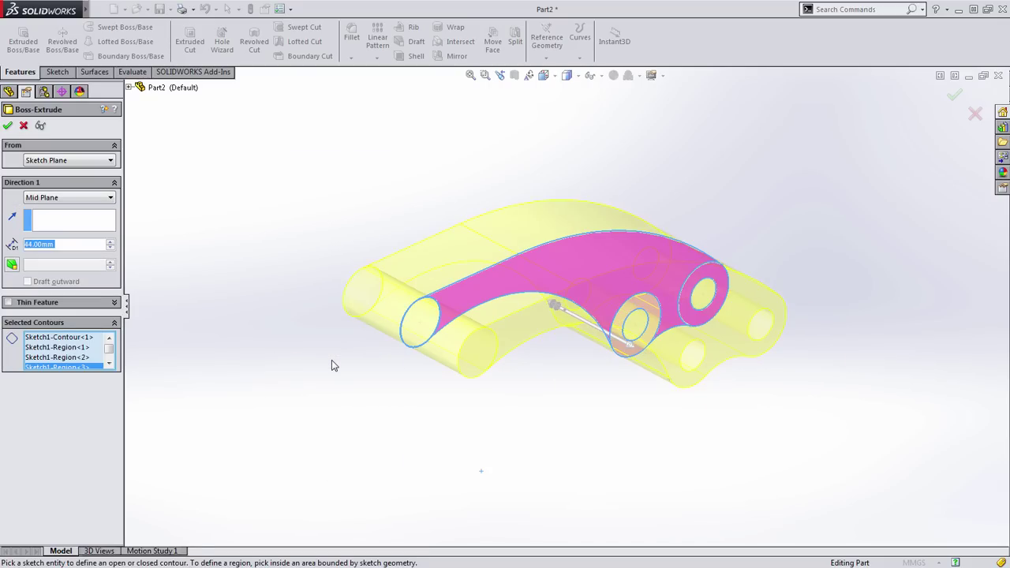
{"action": "type", "text": "24"}
{"action": "key", "text": "Return"}
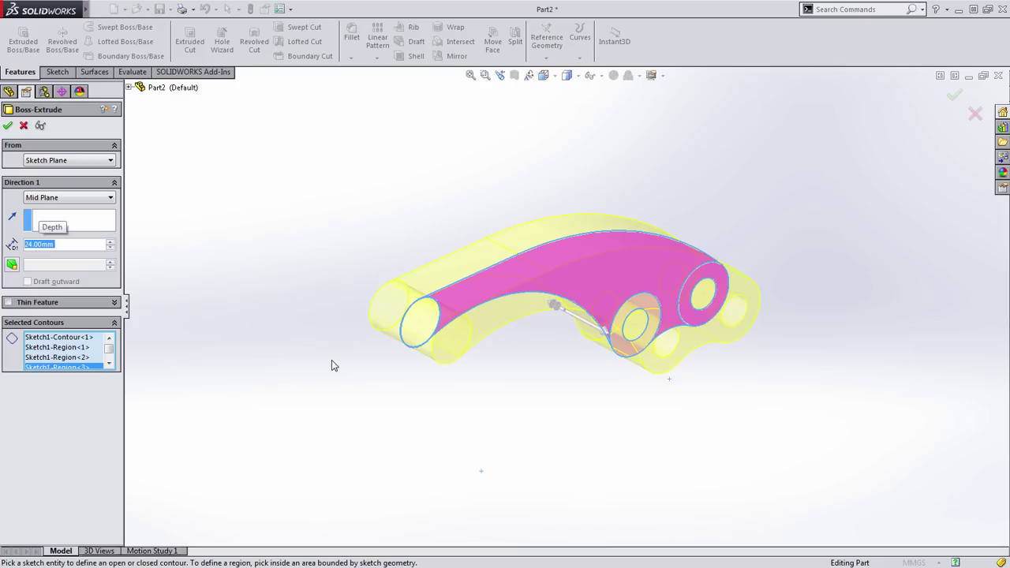
{"action": "middle_click_drag", "start_coordinate": [332, 362], "coordinate": [392, 369]}
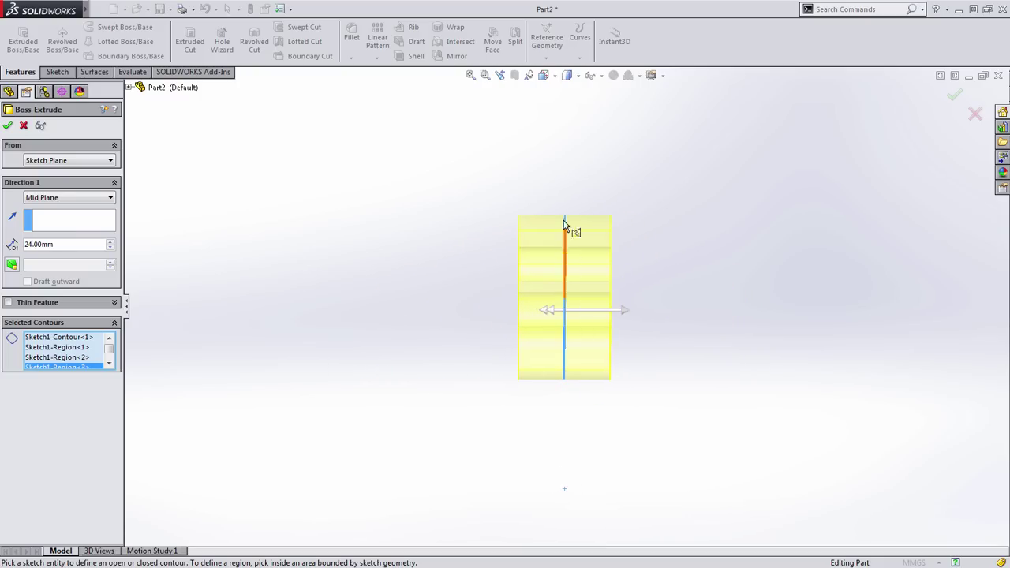
{"action": "middle_click_drag", "start_coordinate": [658, 353], "coordinate": [586, 377]}
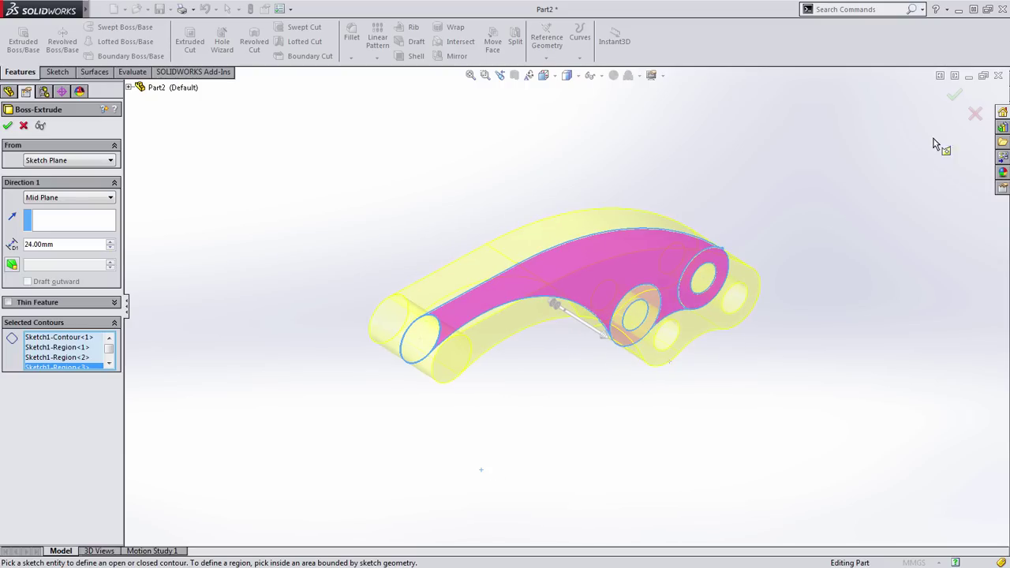
{"action": "left_click", "coordinate": [956, 93]}
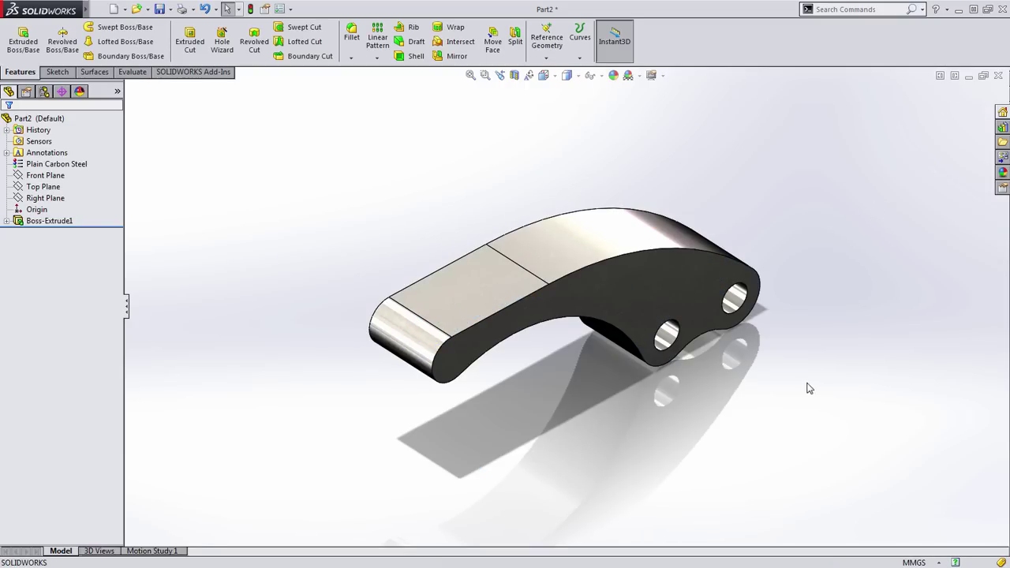
{"action": "middle_click_drag", "start_coordinate": [808, 387], "coordinate": [831, 392]}
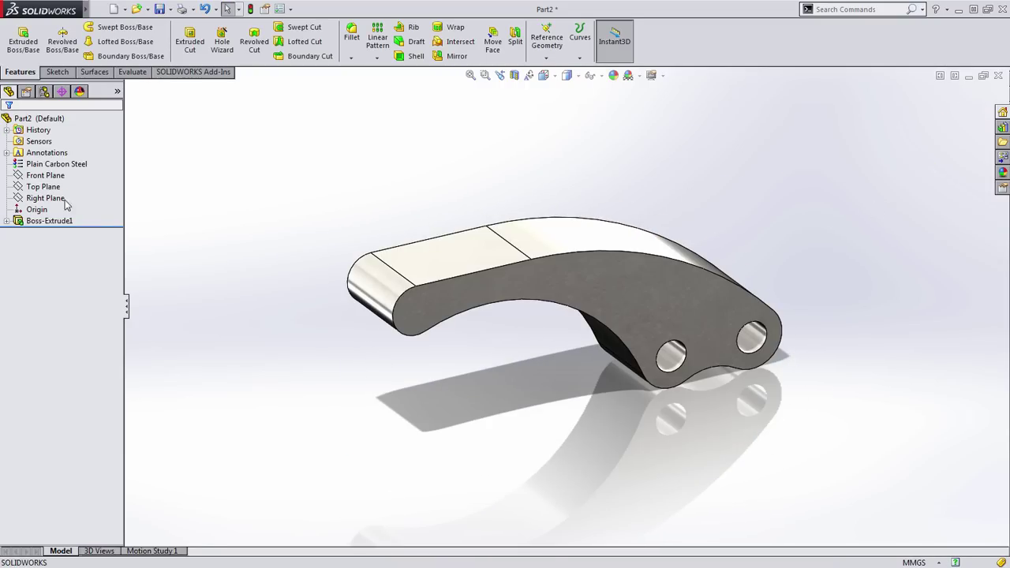
{"action": "left_click", "coordinate": [43, 187]}
- On the Top Plane, sketch a vertical line ending in a tangent arc at the part's right edge
{"action": "left_click", "coordinate": [99, 172]}
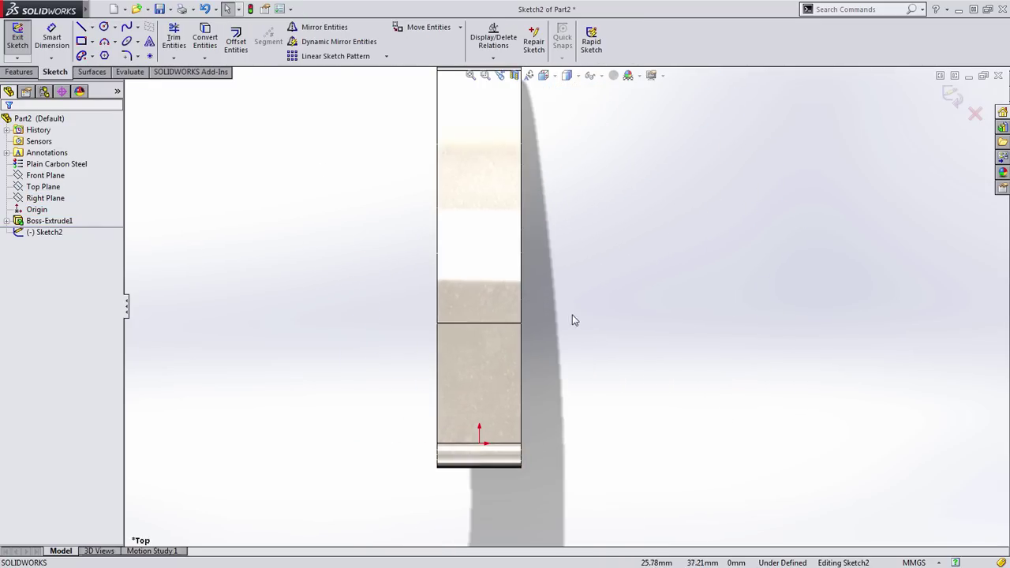
{"action": "key", "text": "s"}
{"action": "left_click", "coordinate": [594, 334]}
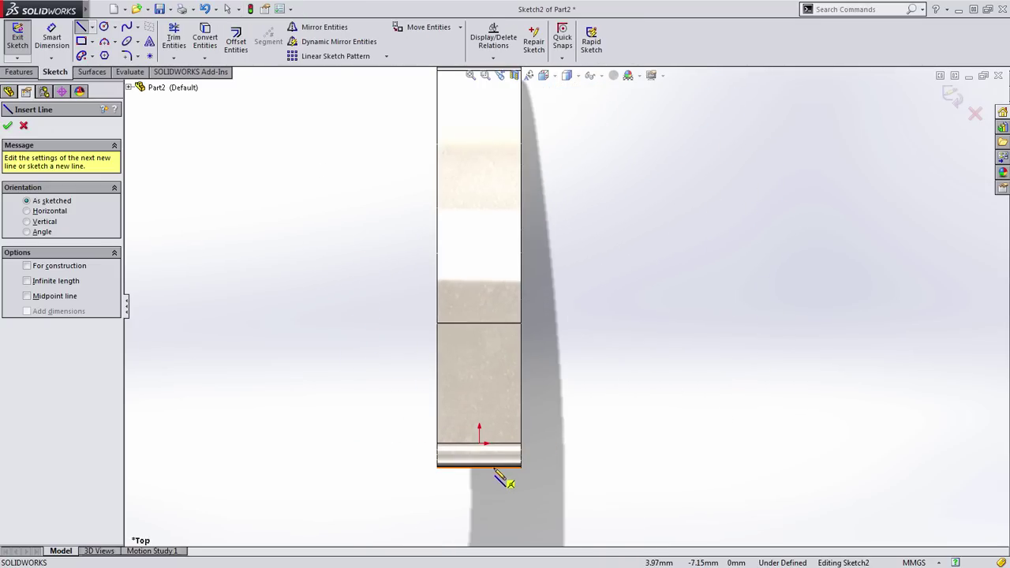
{"action": "left_click", "coordinate": [493, 468]}
{"action": "left_click", "coordinate": [493, 337]}
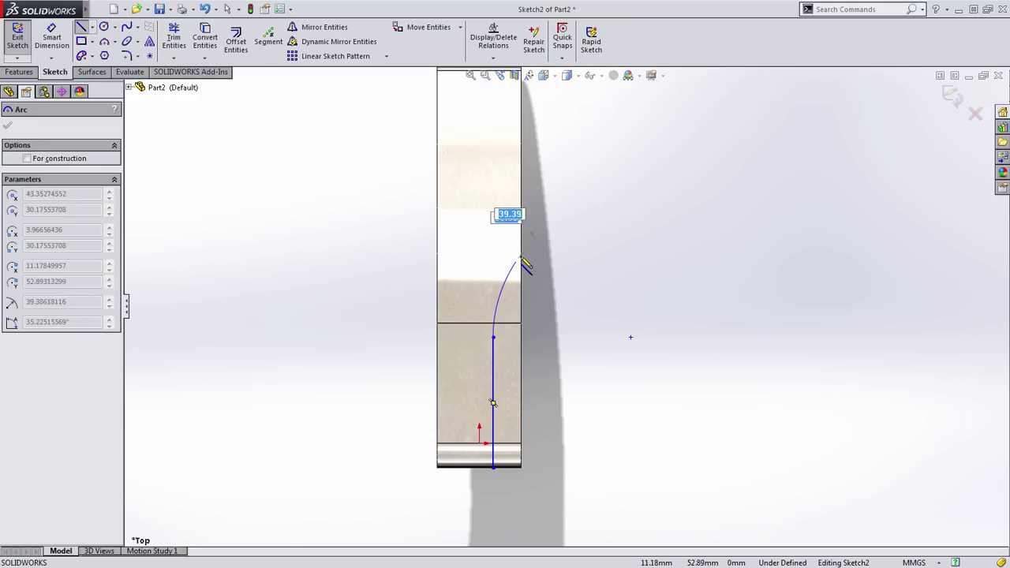
{"action": "left_click", "coordinate": [521, 256]}
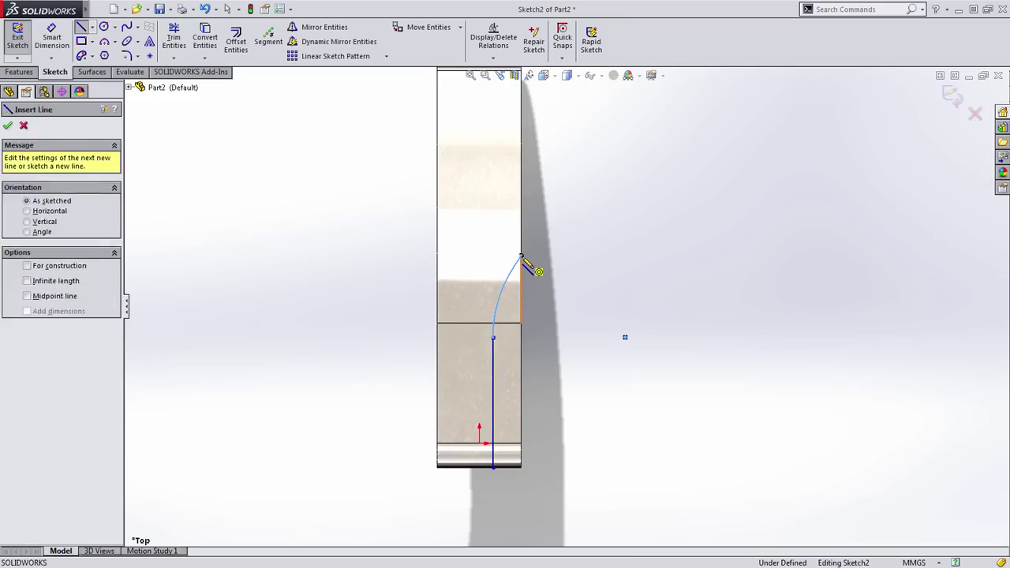
{"action": "key", "text": "Escape"}
- Dimension the line 8 mm from the part's right edge and the arc to R20
{"action": "key", "text": "s"}
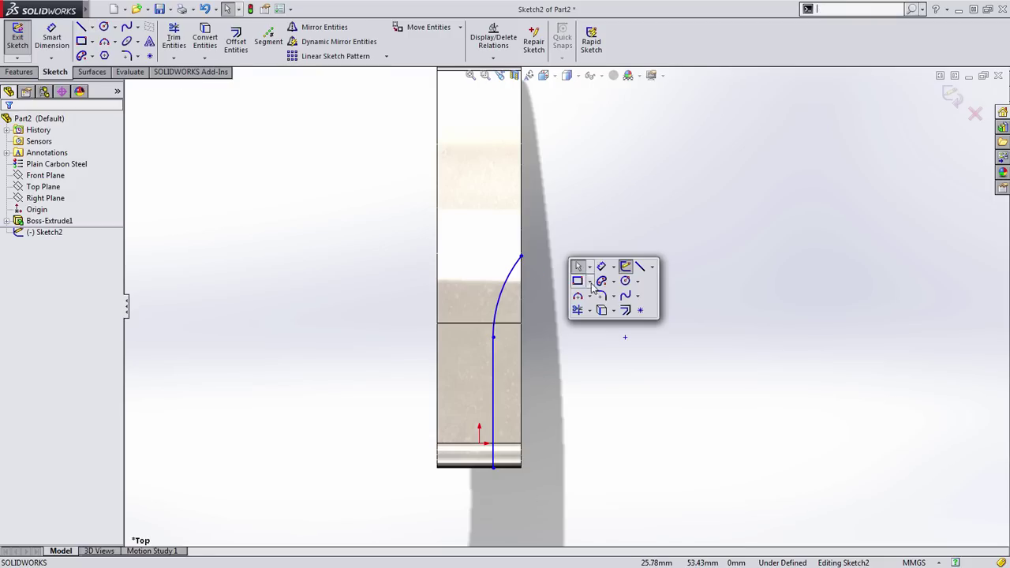
{"action": "left_click", "coordinate": [605, 266]}
{"action": "left_click", "coordinate": [522, 411]}
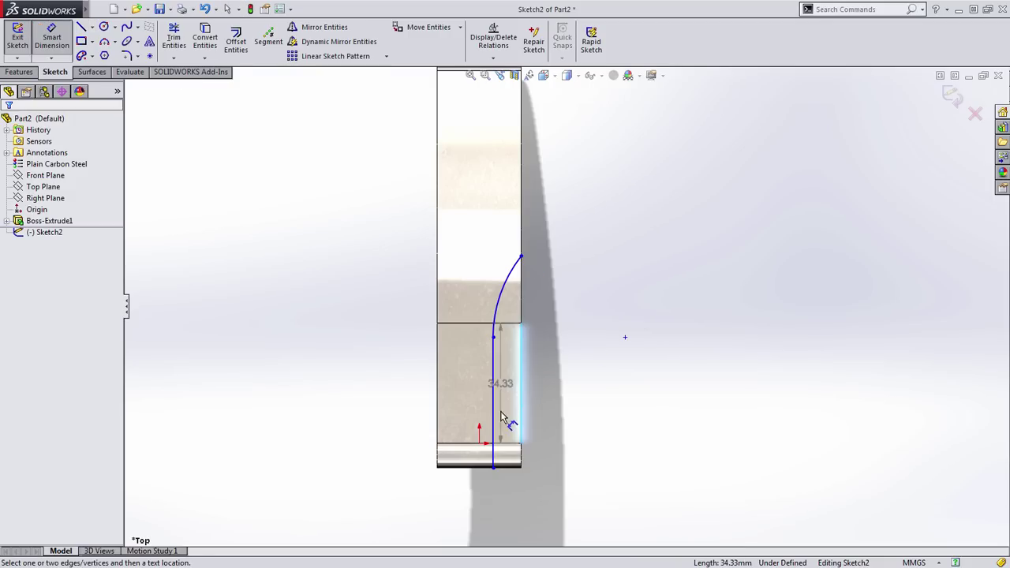
{"action": "left_click", "coordinate": [494, 410]}
{"action": "left_click", "coordinate": [508, 507]}
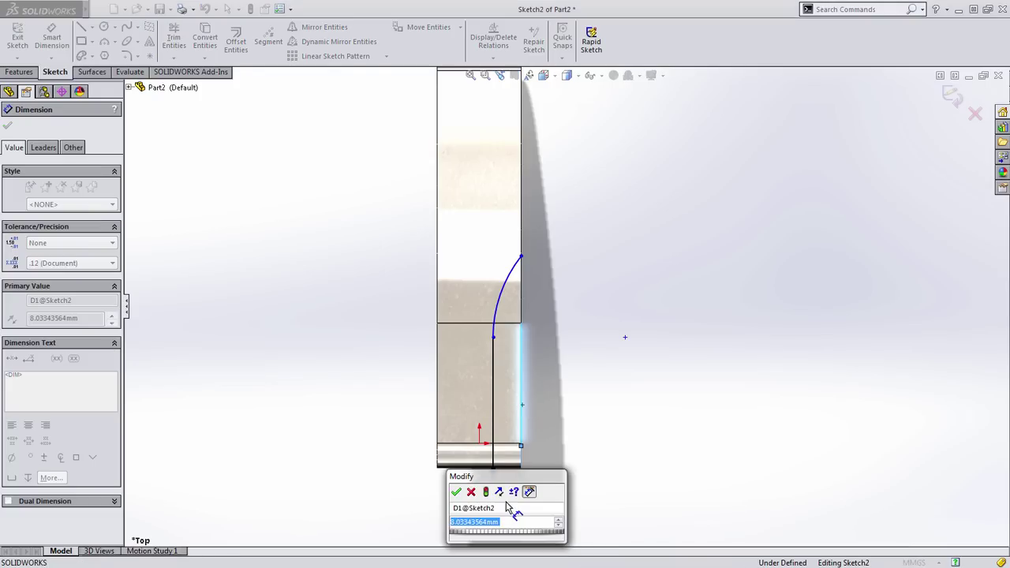
{"action": "type", "text": "8"}
{"action": "key", "text": "Return"}
{"action": "left_click", "coordinate": [500, 297]}
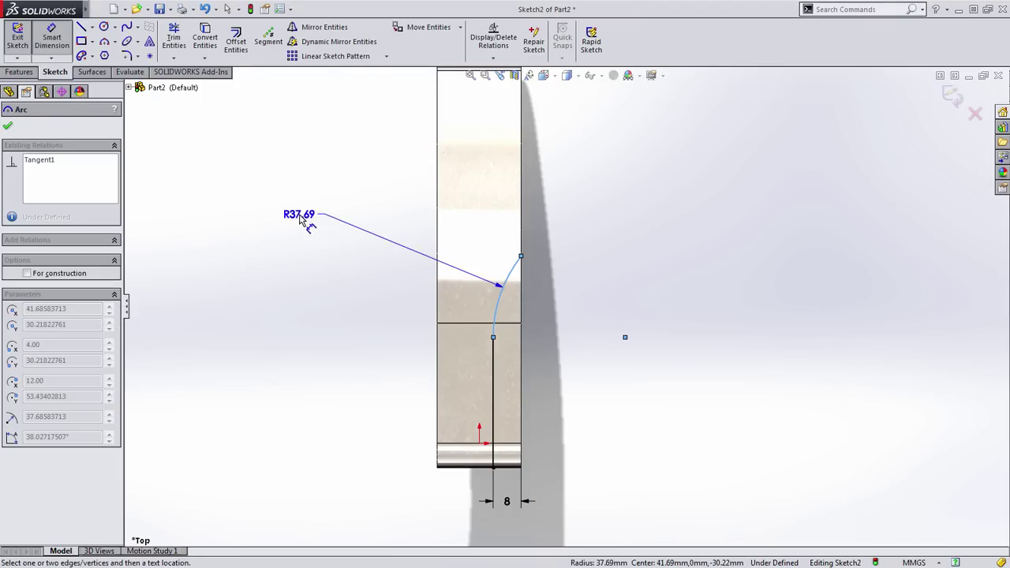
{"action": "left_click", "coordinate": [352, 224]}
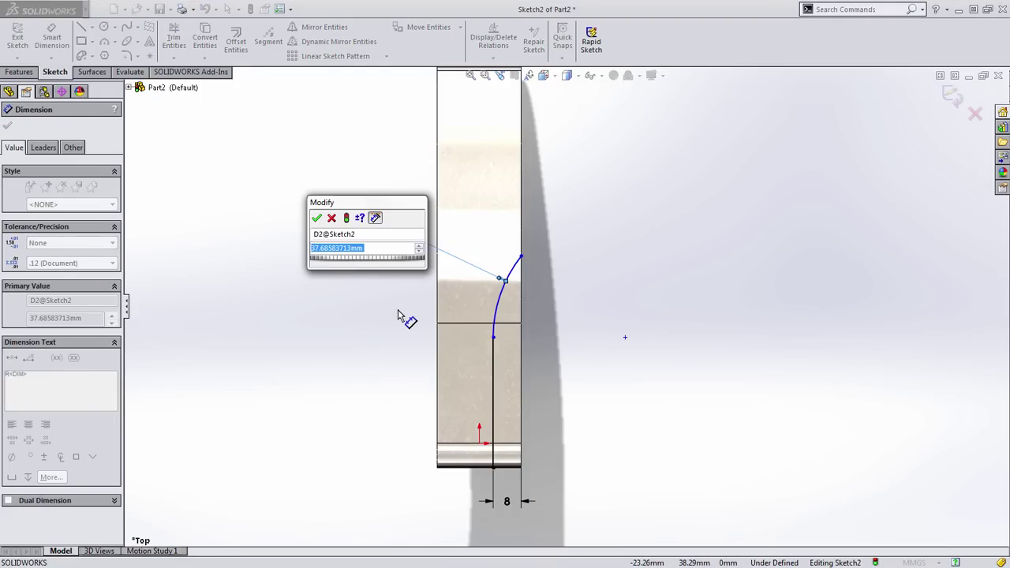
{"action": "type", "text": "20"}
{"action": "key", "text": "Return"}
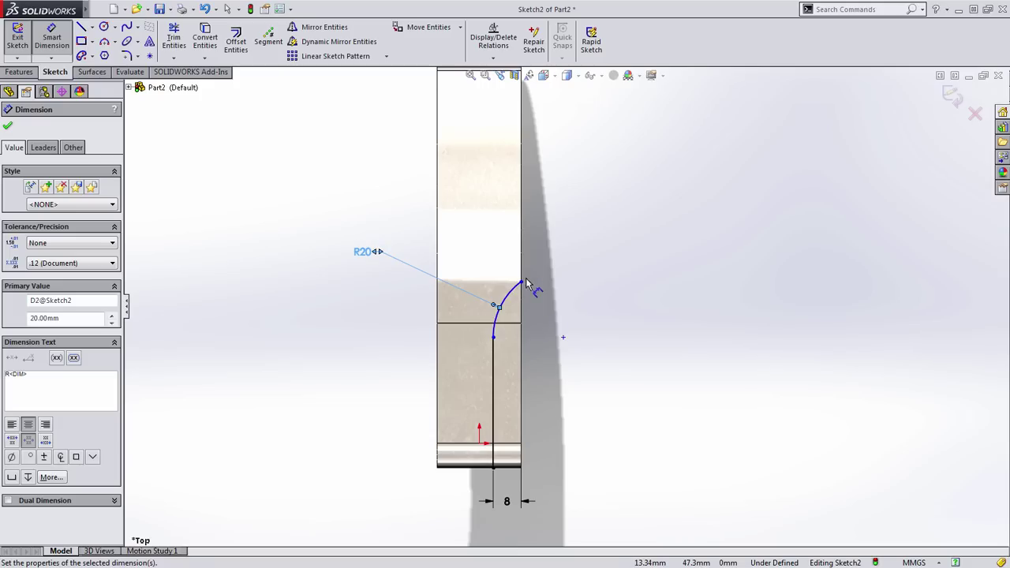
- Add a 65 mm height dimension from the arc's top endpoint to the bottom vertex
{"action": "left_click", "coordinate": [522, 282]}
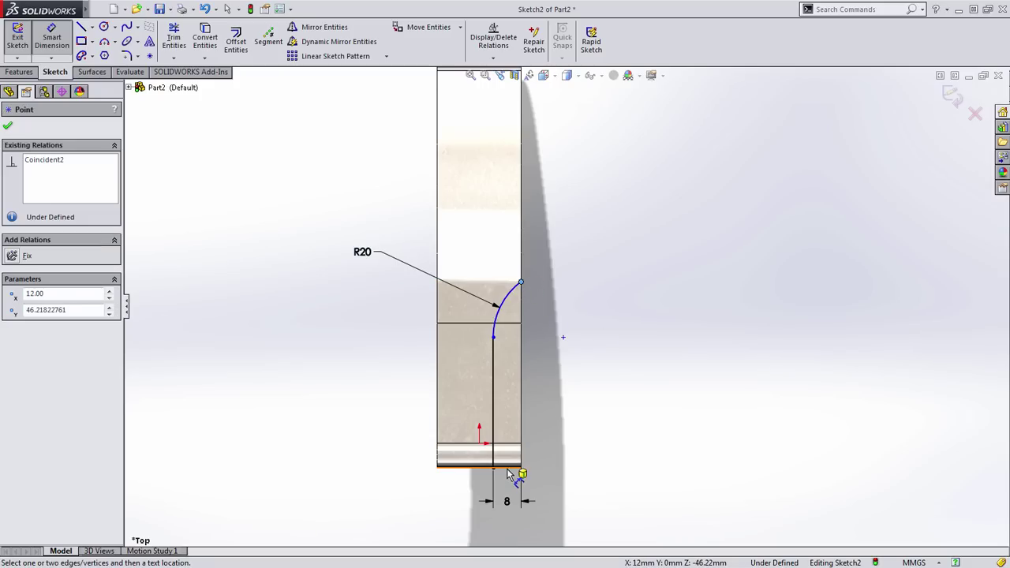
{"action": "left_click", "coordinate": [507, 468]}
{"action": "left_click", "coordinate": [598, 421]}
{"action": "type", "text": "65"}
{"action": "key", "text": "Return"}
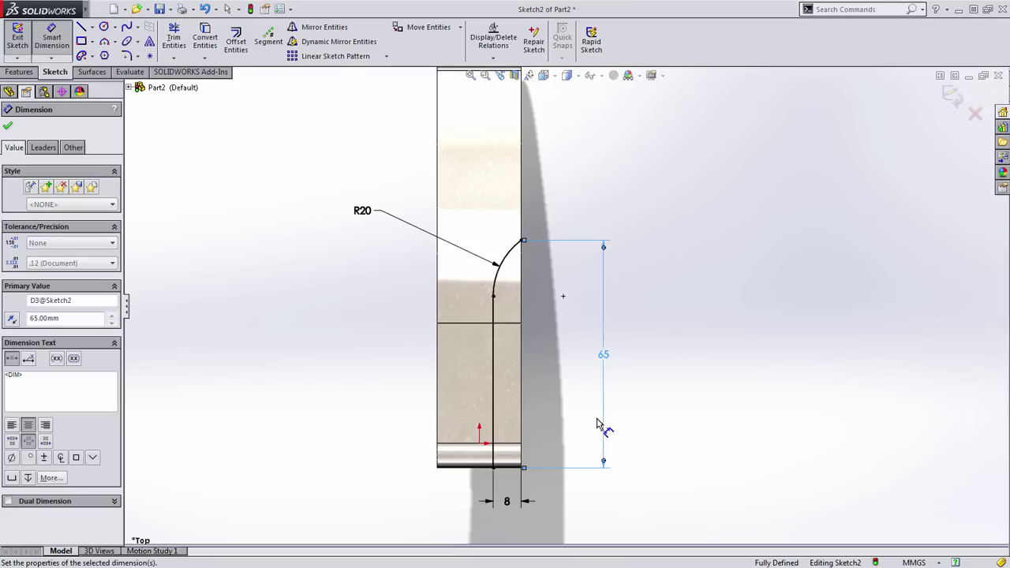
{"action": "key", "text": "Escape"}
{"action": "mouse_move", "coordinate": [537, 426]}
{"action": "middle_mouse_down"}
{"action": "mouse_move", "coordinate": [484, 273]}
{"action": "mouse_move", "coordinate": [582, 408]}
{"action": "mouse_move", "coordinate": [537, 419]}
{"action": "middle_mouse_up"}
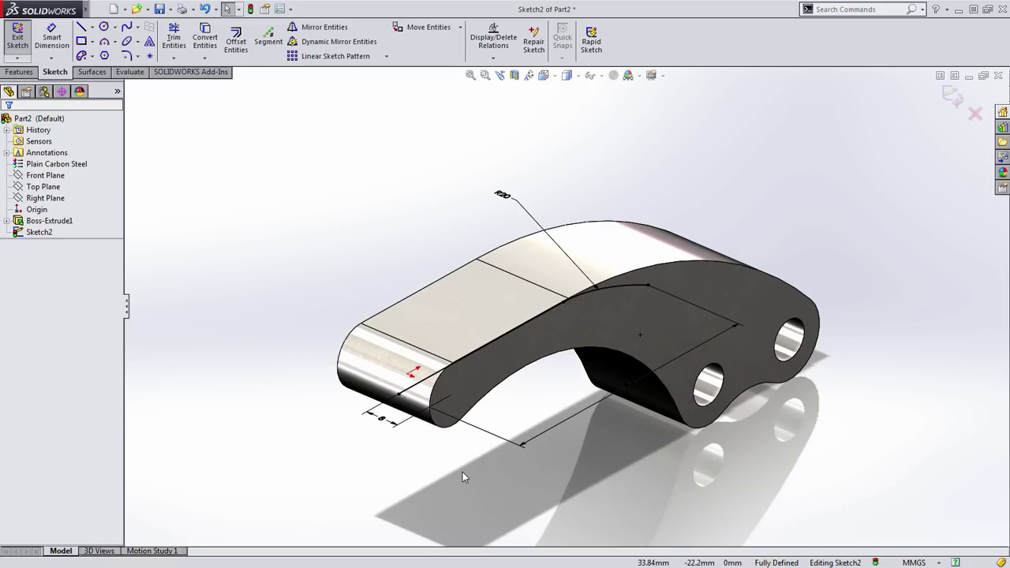
{"action": "middle_click_drag", "start_coordinate": [468, 472], "coordinate": [511, 462], "text": "ctrl"}
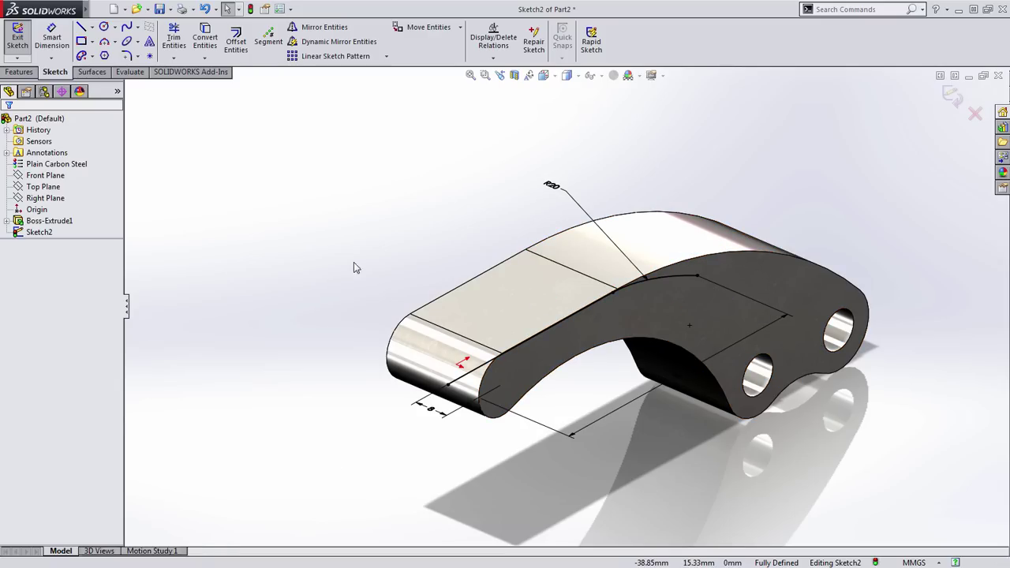
- Cut Sketch2 Through All in both directions, flipping the removed side to narrow the arm
{"action": "key", "text": "ctrl+b"}
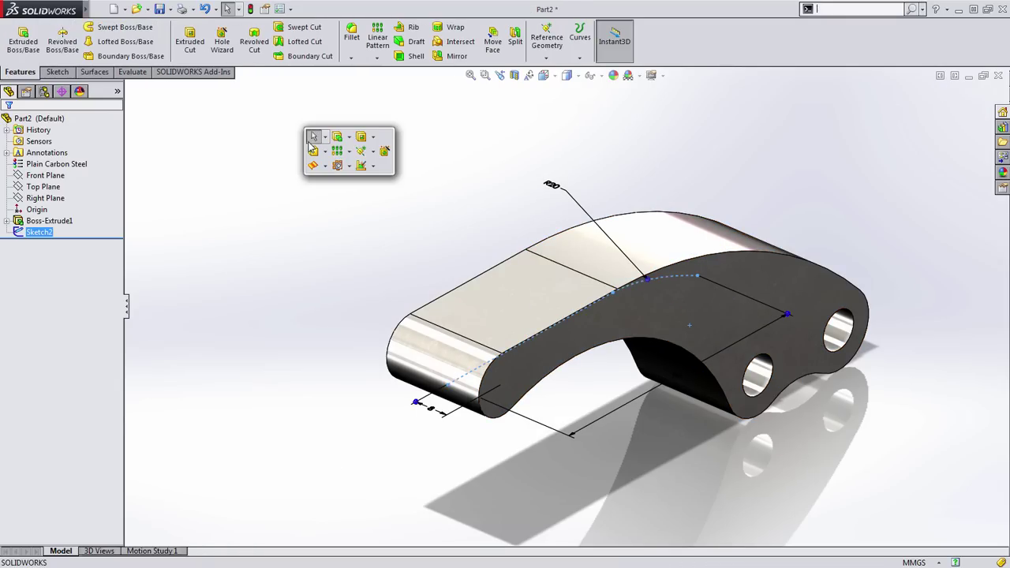
{"action": "left_click", "coordinate": [363, 138]}
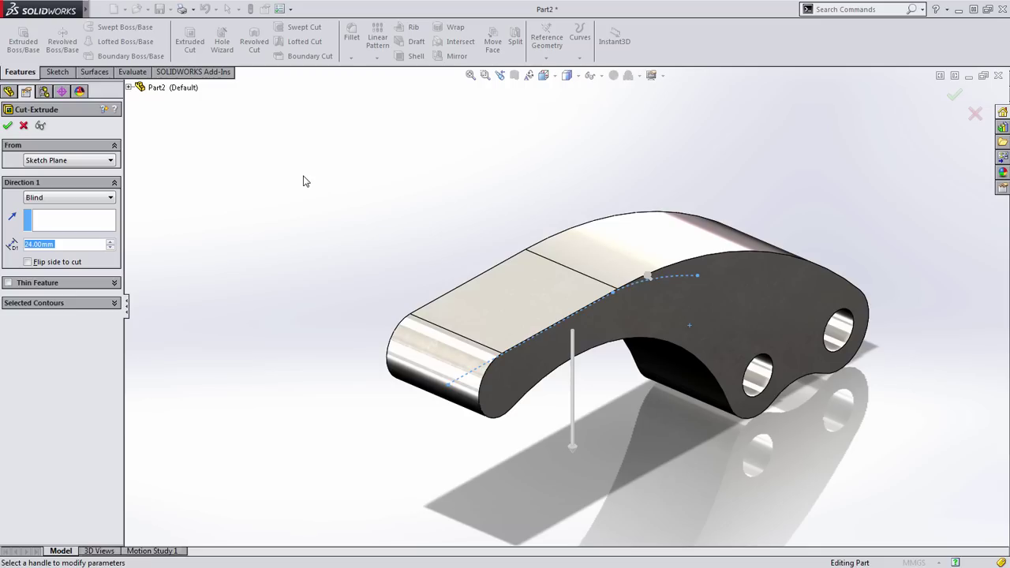
{"action": "right_click", "coordinate": [268, 165]}
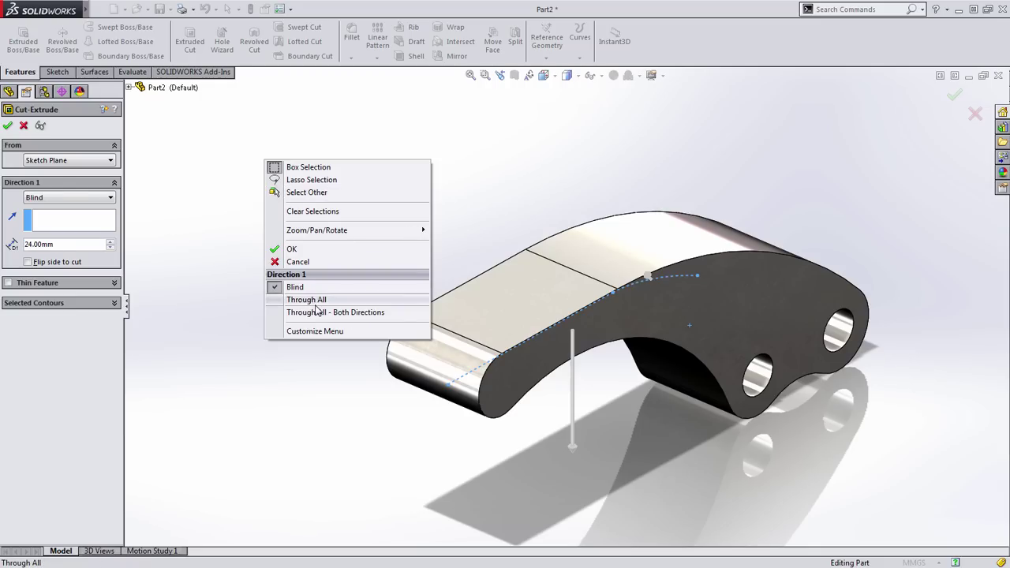
{"action": "left_click", "coordinate": [328, 309]}
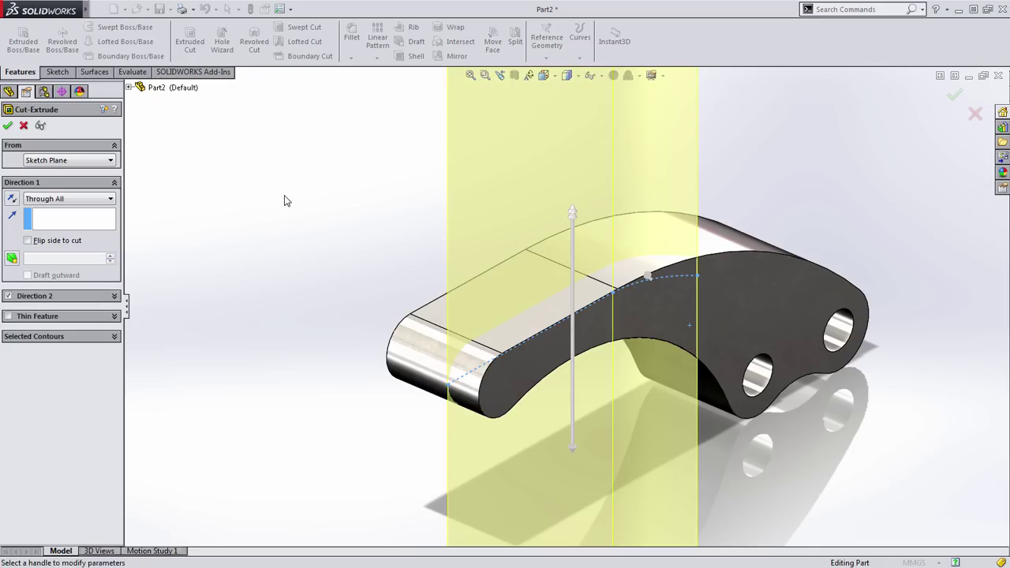
{"action": "middle_click_drag", "start_coordinate": [285, 201], "coordinate": [355, 373]}
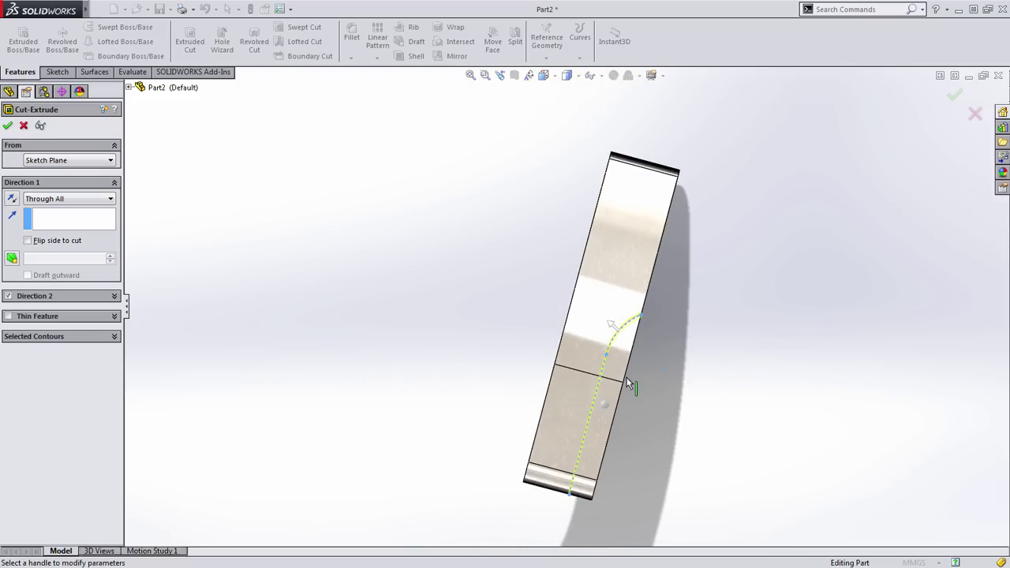
{"action": "scroll", "coordinate": [628, 383], "scroll_direction": "down", "scroll_amount": 3}
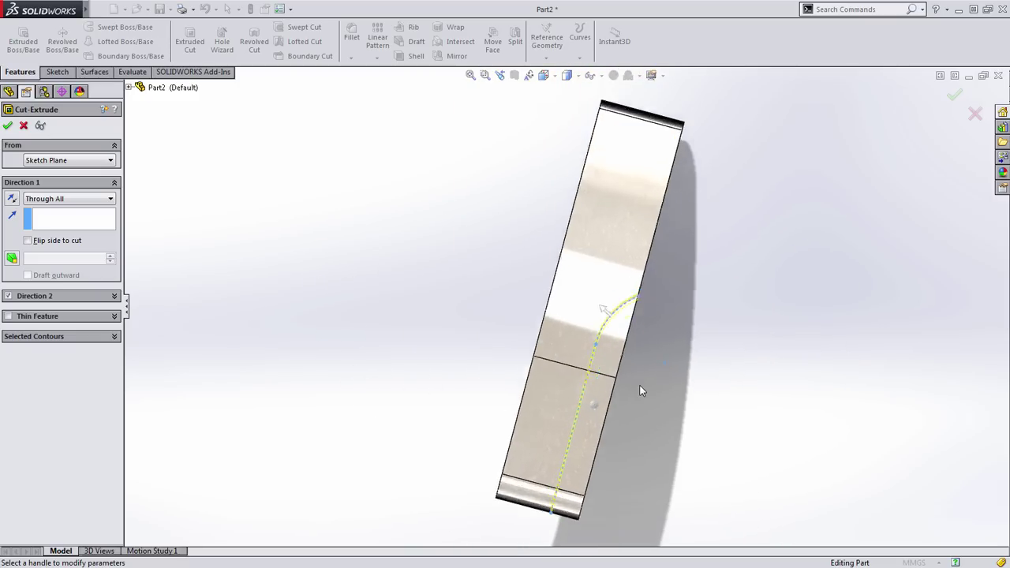
{"action": "left_click", "coordinate": [595, 293]}
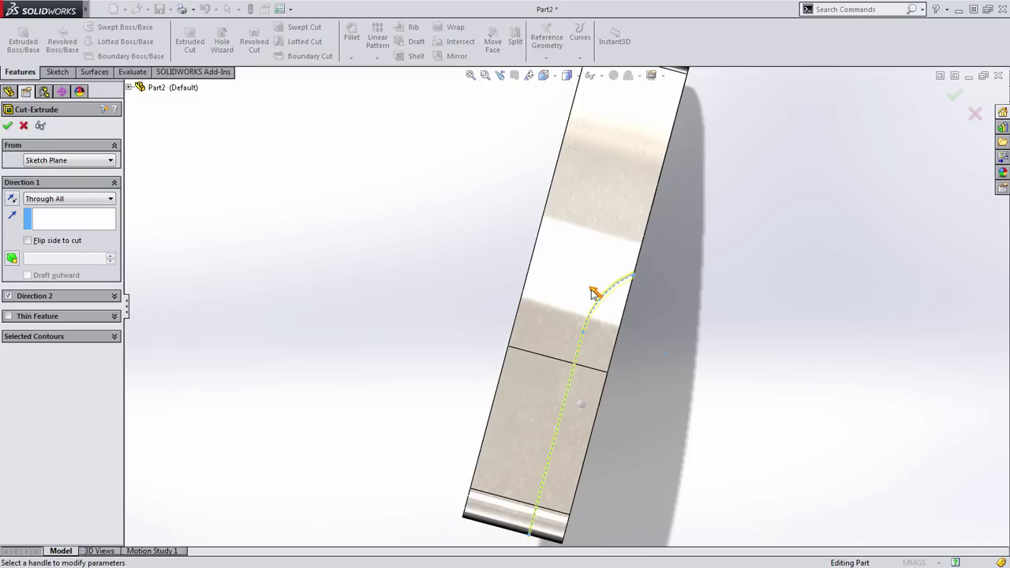
{"action": "middle_click_drag", "start_coordinate": [615, 342], "coordinate": [535, 308]}
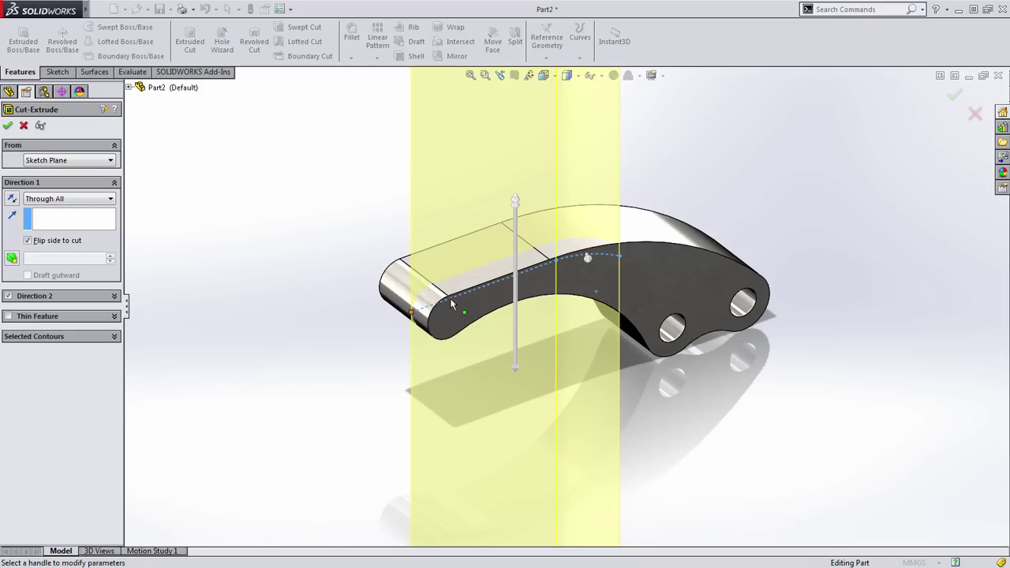
{"action": "middle_click_drag", "start_coordinate": [452, 345], "coordinate": [466, 335]}
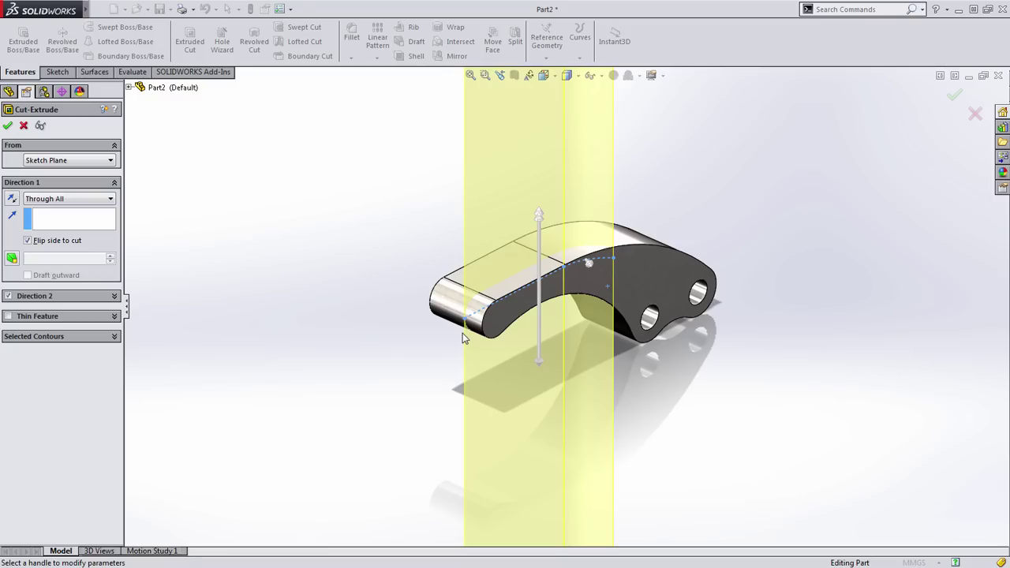
{"action": "left_click", "coordinate": [952, 93]}
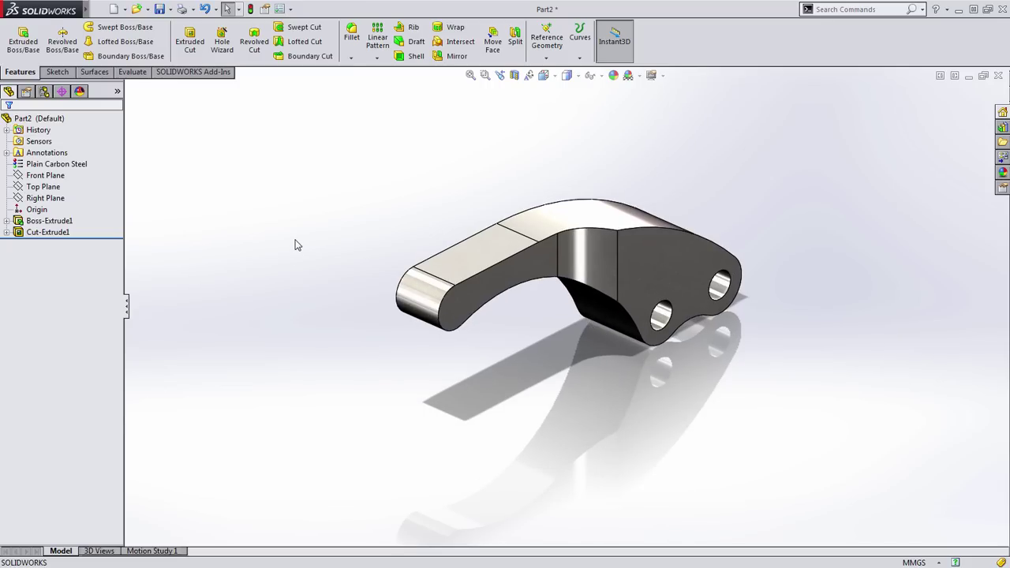
- Mirror Cut-Extrude1 across the Right Plane
{"action": "left_click", "coordinate": [68, 238]}
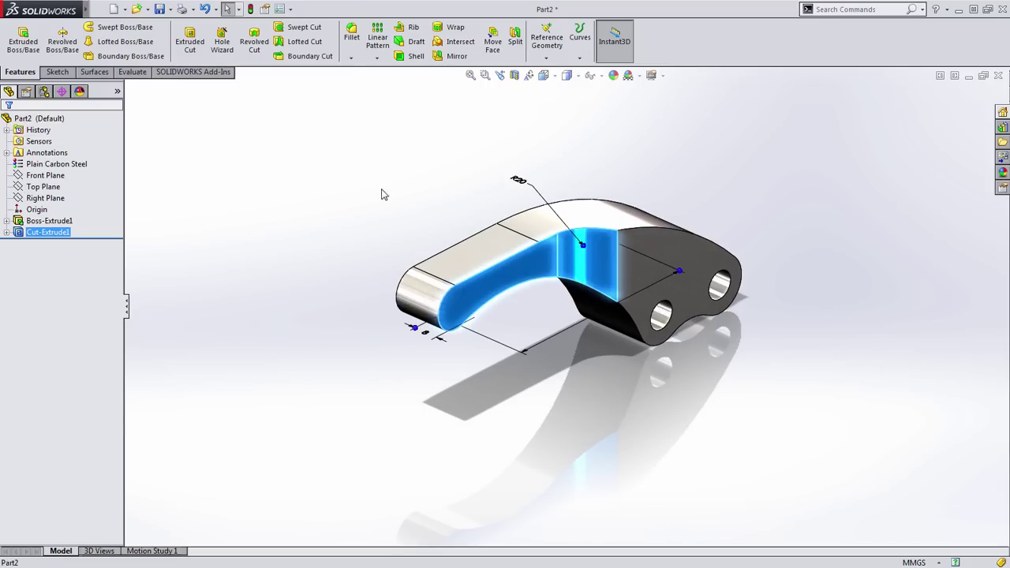
{"action": "left_click", "coordinate": [55, 198], "text": "ctrl"}
{"action": "middle_click_drag", "start_coordinate": [244, 258], "coordinate": [296, 221]}
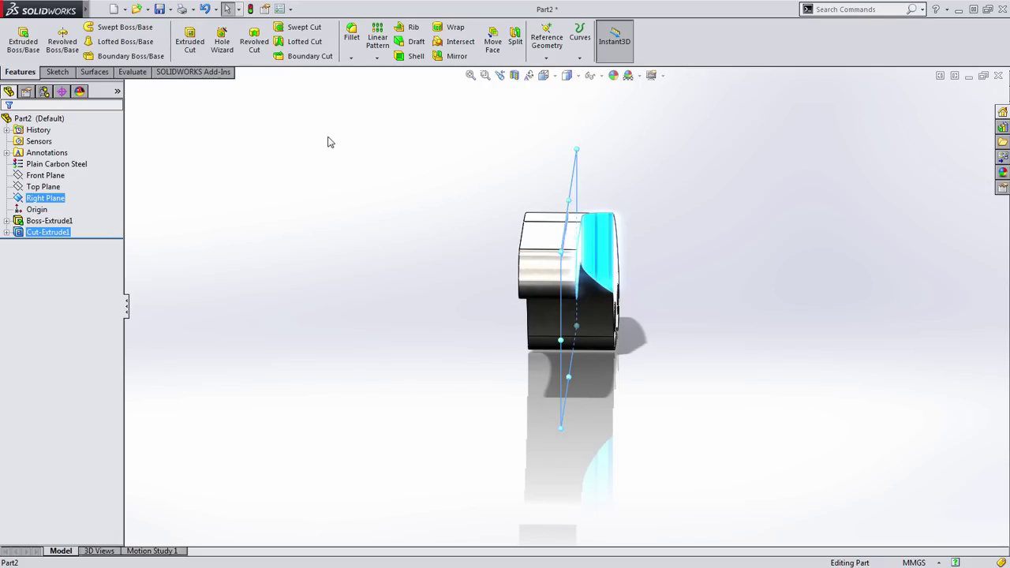
{"action": "key", "text": "s"}
{"action": "left_click", "coordinate": [359, 160]}
{"action": "left_click", "coordinate": [373, 197]}
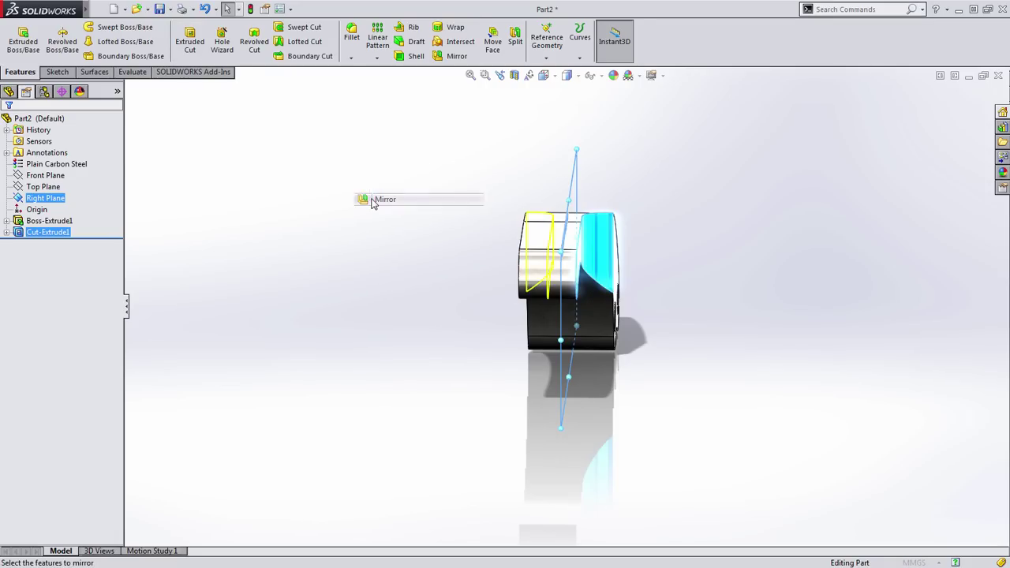
{"action": "key", "text": "Return"}
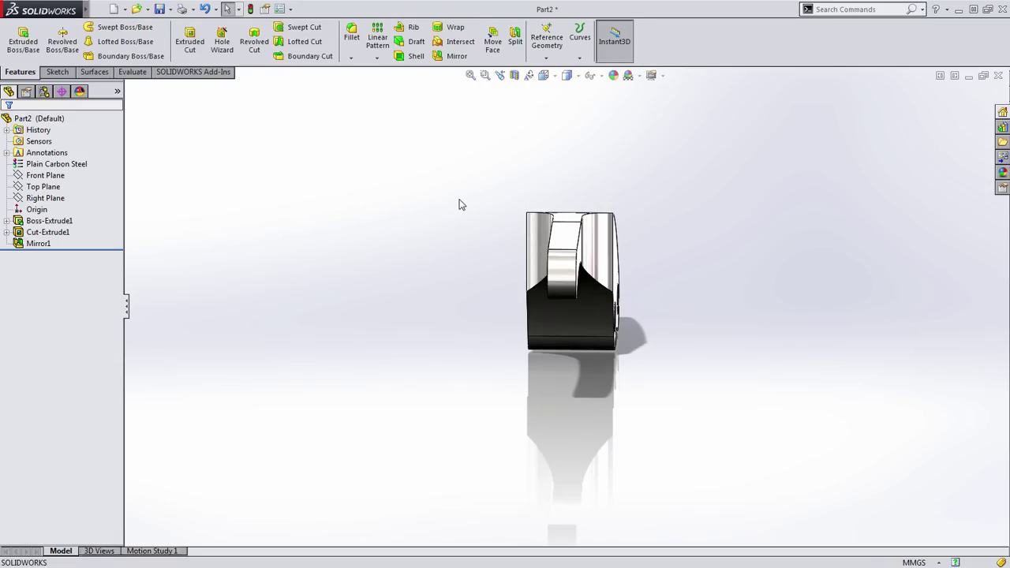
- Start a new sketch on the Top Plane
{"action": "mouse_move", "coordinate": [461, 204]}
{"action": "middle_mouse_down"}
{"action": "mouse_move", "coordinate": [395, 273]}
{"action": "mouse_move", "coordinate": [418, 244]}
{"action": "mouse_move", "coordinate": [394, 271]}
{"action": "mouse_move", "coordinate": [395, 237]}
{"action": "middle_mouse_up"}
{"action": "left_click", "coordinate": [43, 187]}
{"action": "left_click", "coordinate": [124, 198]}
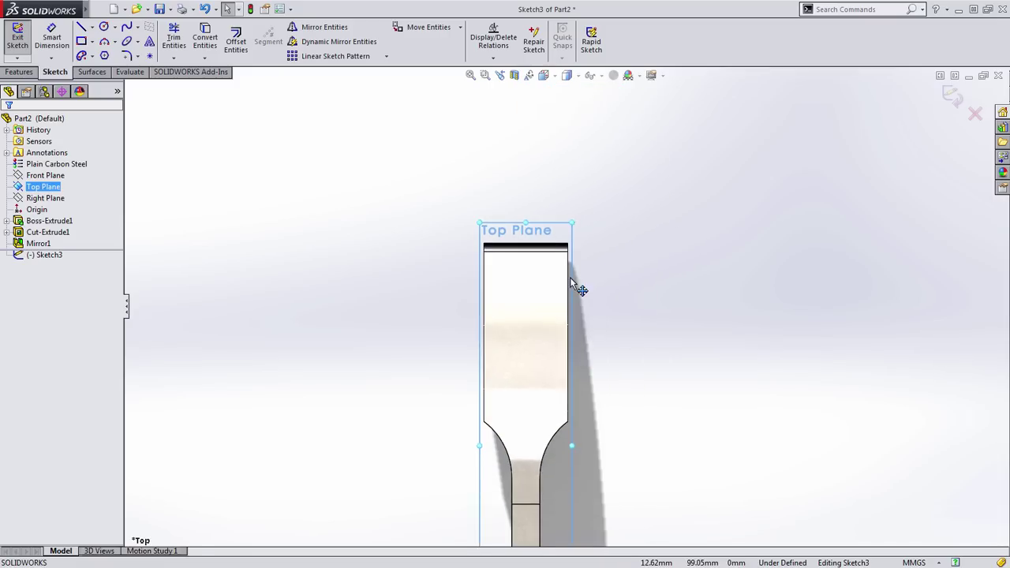
- Draw a centre rectangle 46.39 tall and 8 mm wide beside the part
{"action": "key", "text": "s"}
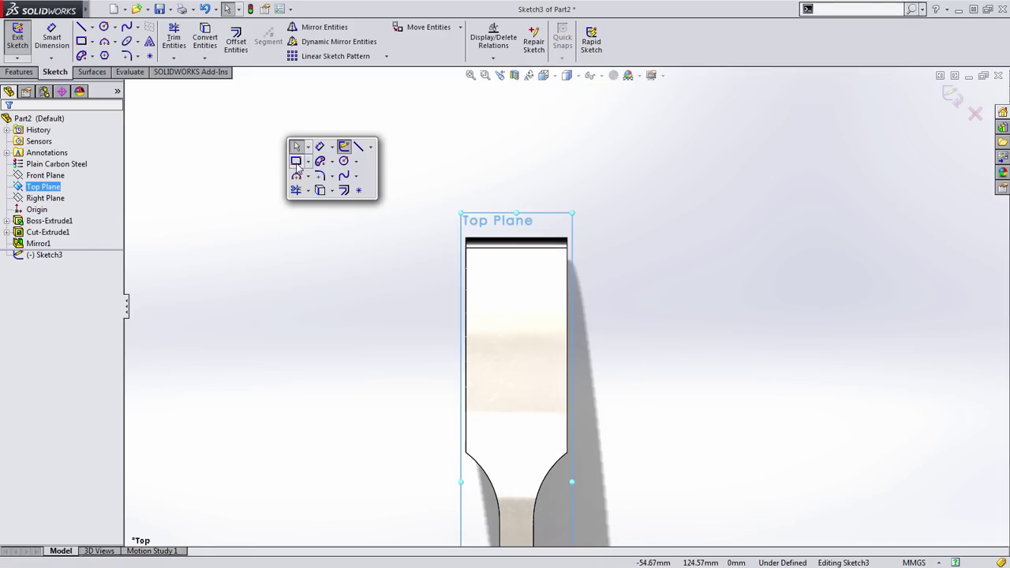
{"action": "left_click", "coordinate": [297, 162]}
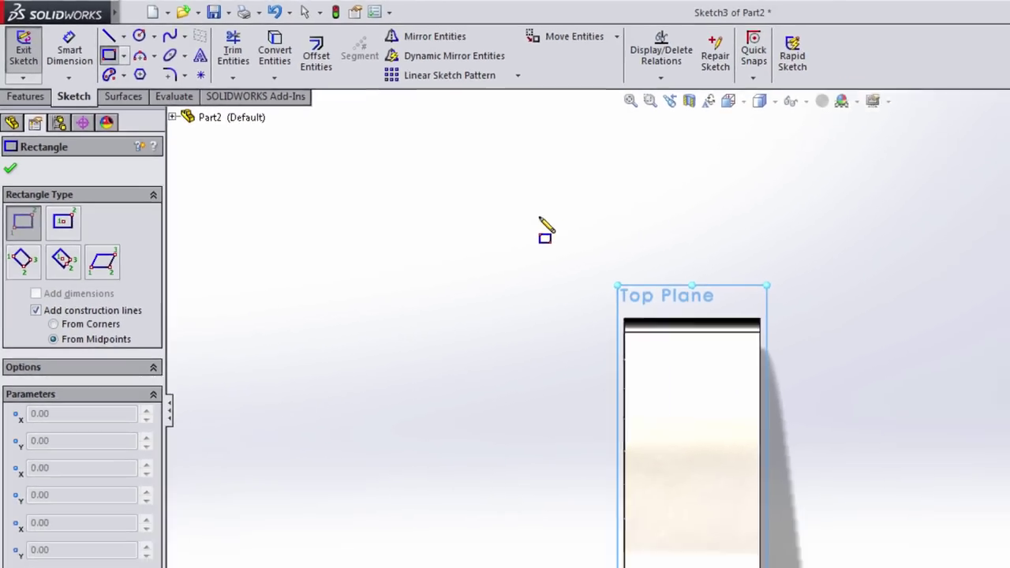
{"action": "left_click", "coordinate": [691, 330]}
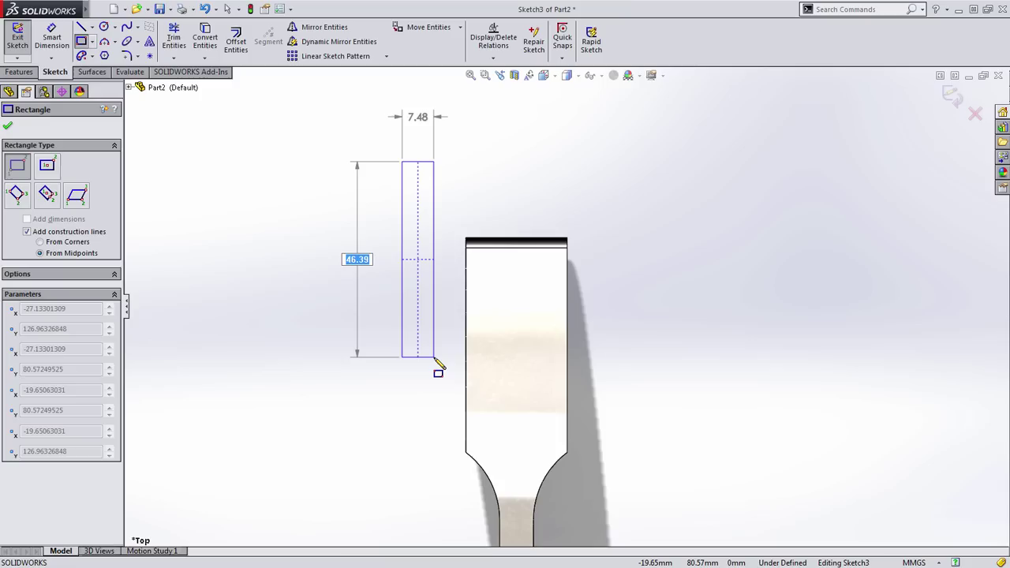
{"action": "key", "text": "Tab"}
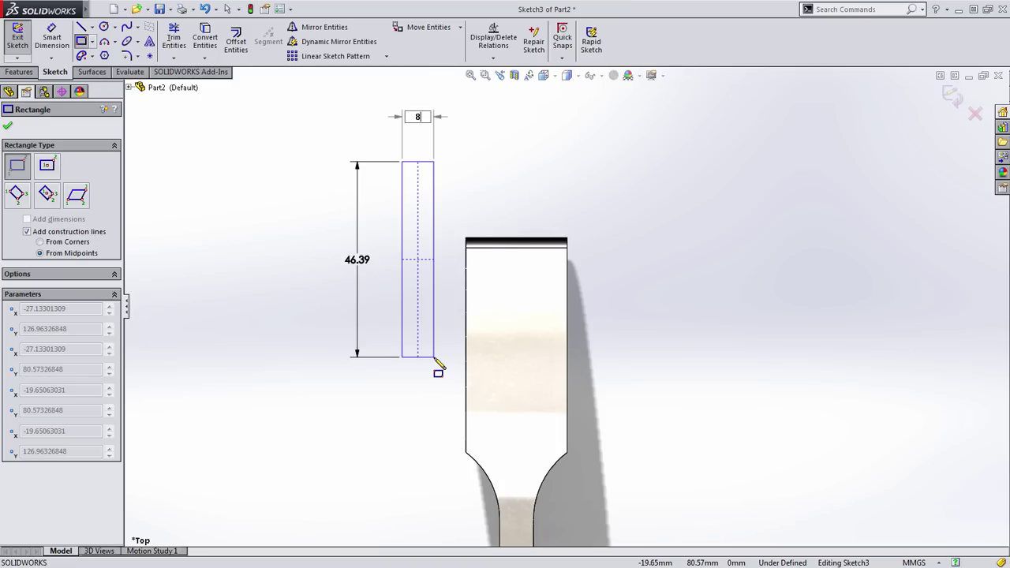
{"action": "key", "text": "Tab"}
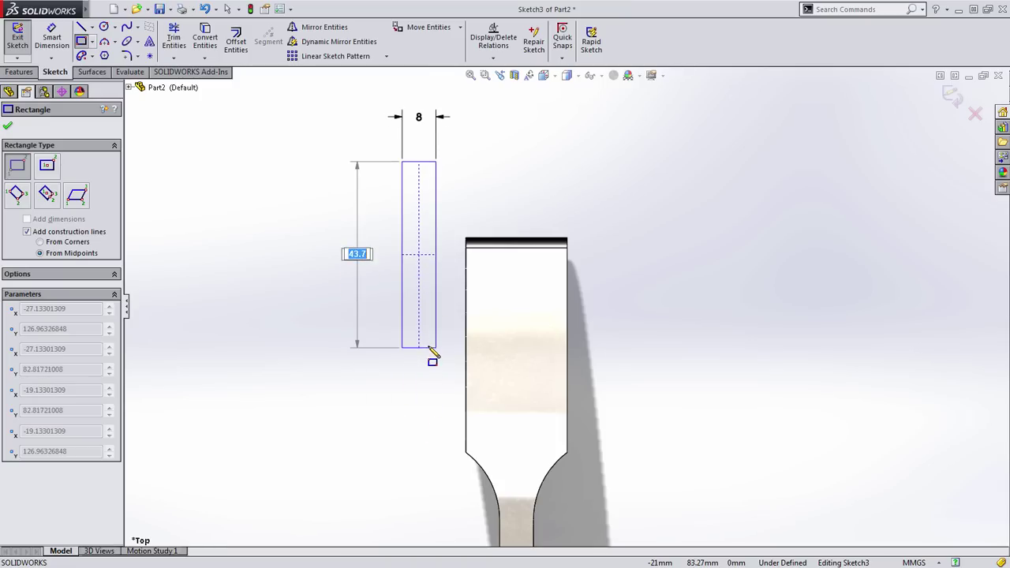
{"action": "left_click", "coordinate": [429, 387]}
{"action": "key", "text": "Escape"}
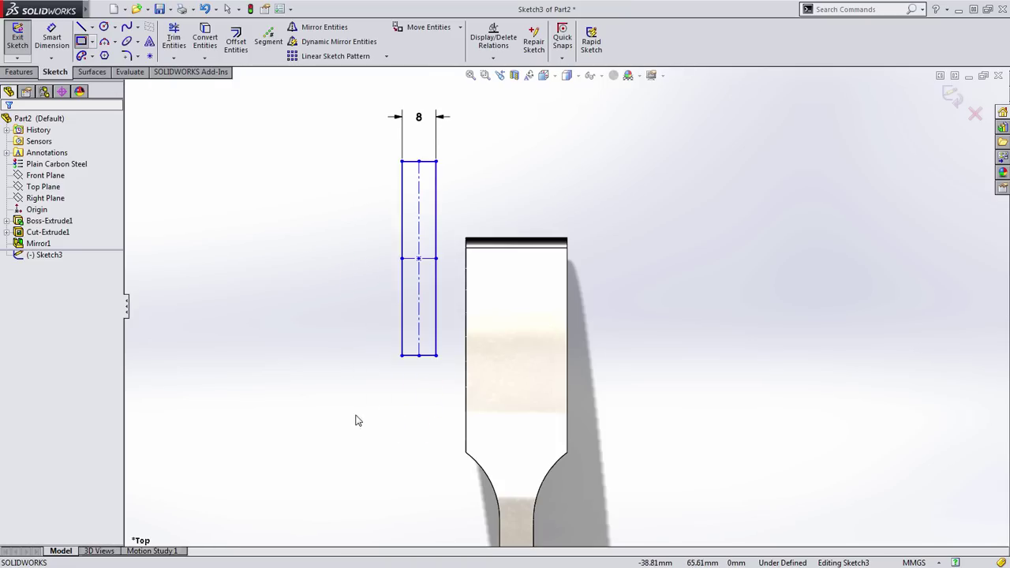
- Drag the rectangle's top midpoint onto the part's top edge to lock it there
{"action": "left_click", "coordinate": [419, 162]}
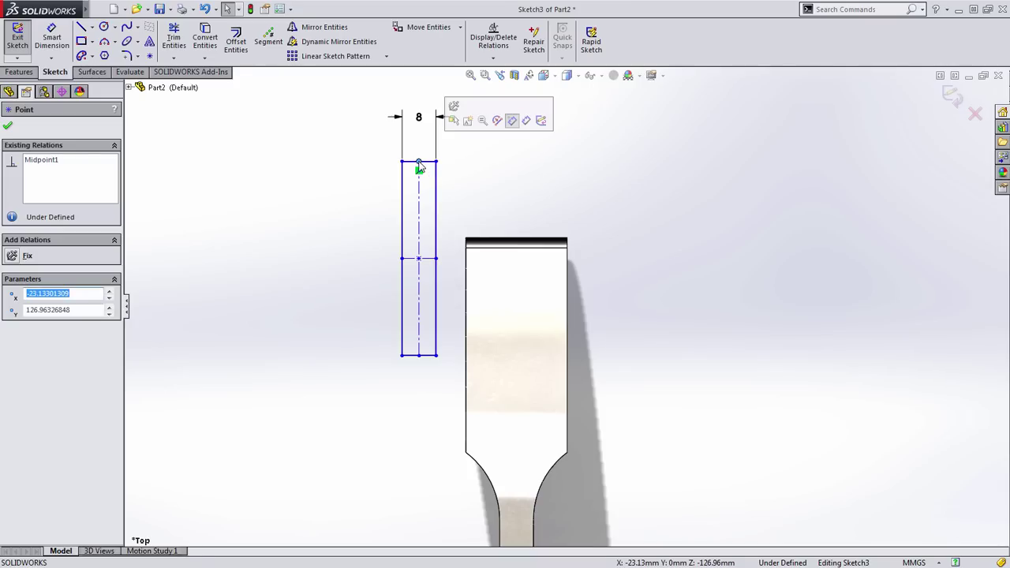
{"action": "mouse_move", "coordinate": [419, 162]}
{"action": "left_mouse_down"}
{"action": "mouse_move", "coordinate": [453, 222]}
{"action": "mouse_move", "coordinate": [516, 237]}
{"action": "left_mouse_up"}
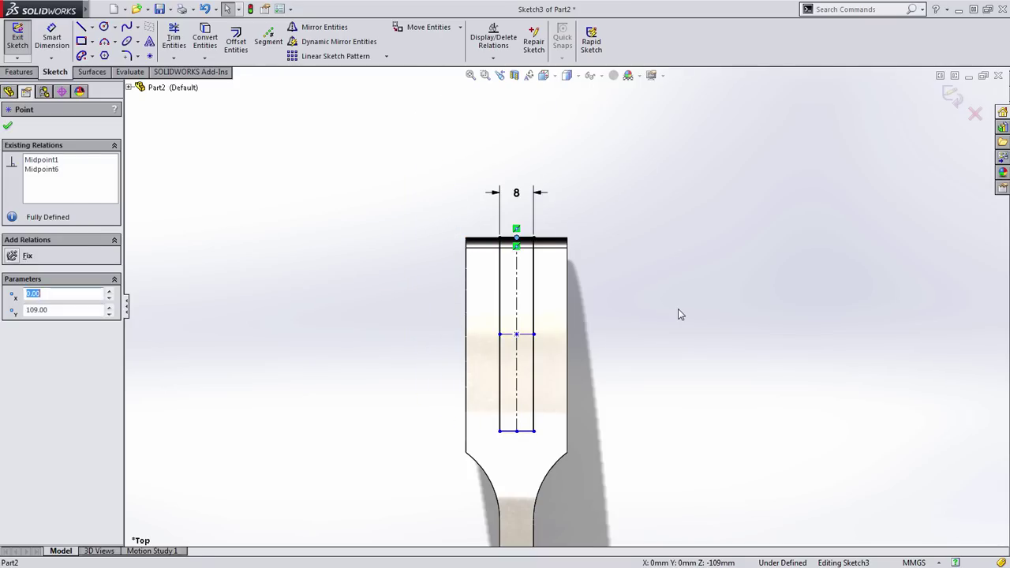
{"action": "key", "text": "Escape"}
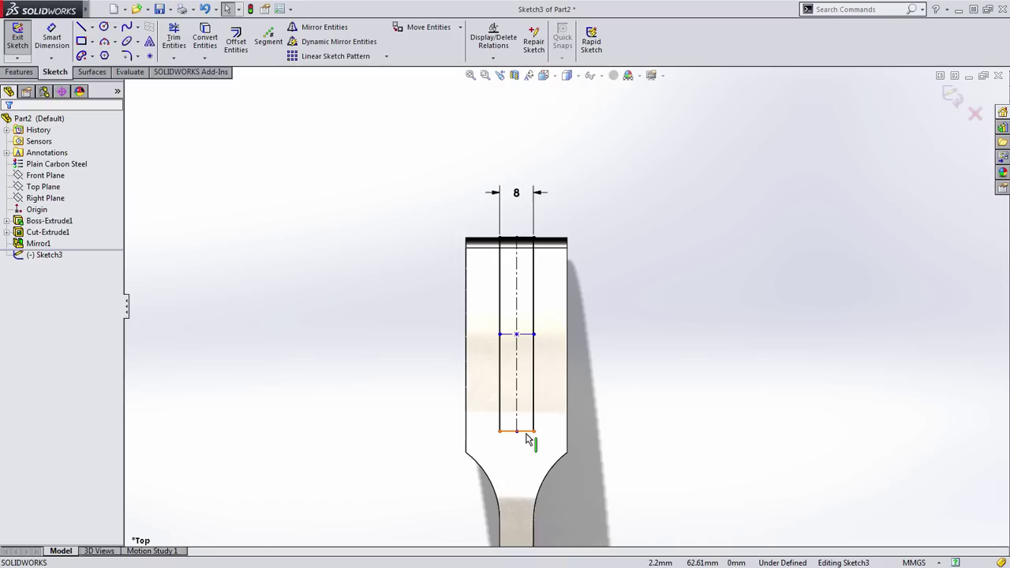
{"action": "mouse_move", "coordinate": [636, 501]}
{"action": "middle_mouse_down"}
{"action": "mouse_move", "coordinate": [763, 498]}
{"action": "mouse_move", "coordinate": [718, 394]}
{"action": "mouse_move", "coordinate": [695, 408]}
{"action": "mouse_move", "coordinate": [697, 345]}
{"action": "middle_mouse_up"}
- Show temporary axes and dimension the rectangle's lower line 35 mm from the hole axis
{"action": "left_click", "coordinate": [600, 76]}
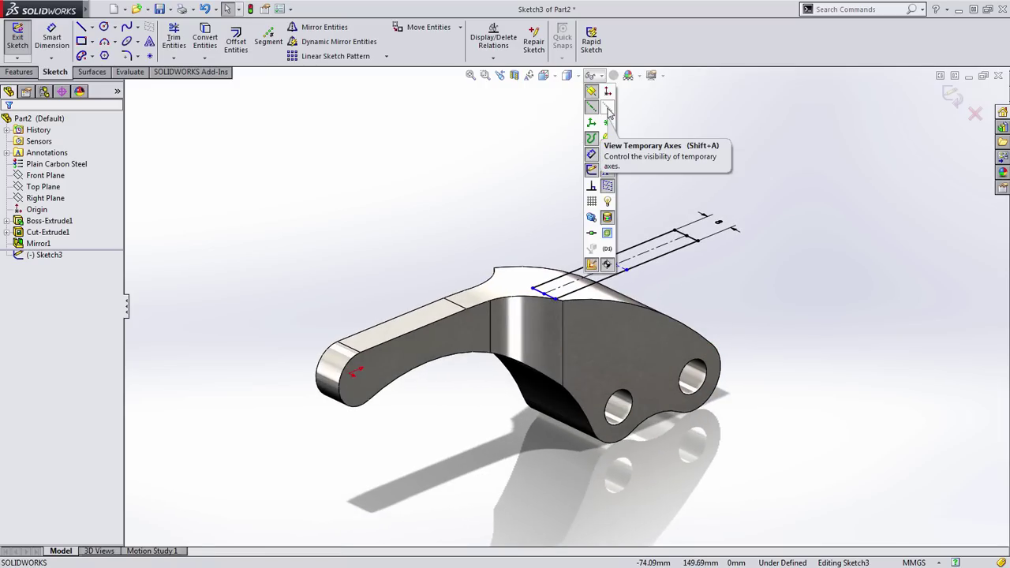
{"action": "left_click", "coordinate": [608, 113]}
{"action": "scroll", "coordinate": [687, 314], "scroll_direction": "down", "scroll_amount": 2}
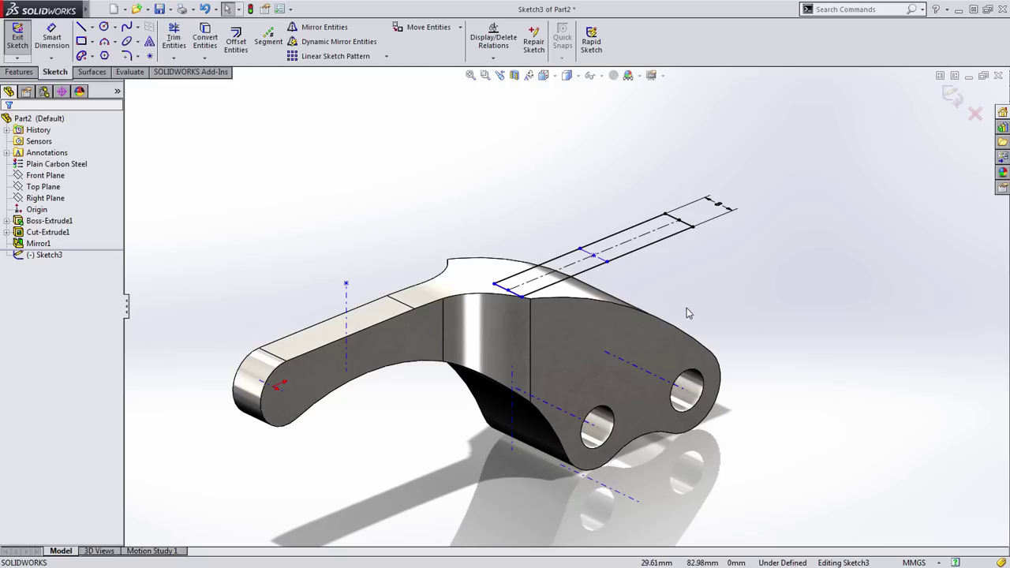
{"action": "key", "text": "s"}
{"action": "left_click", "coordinate": [734, 278]}
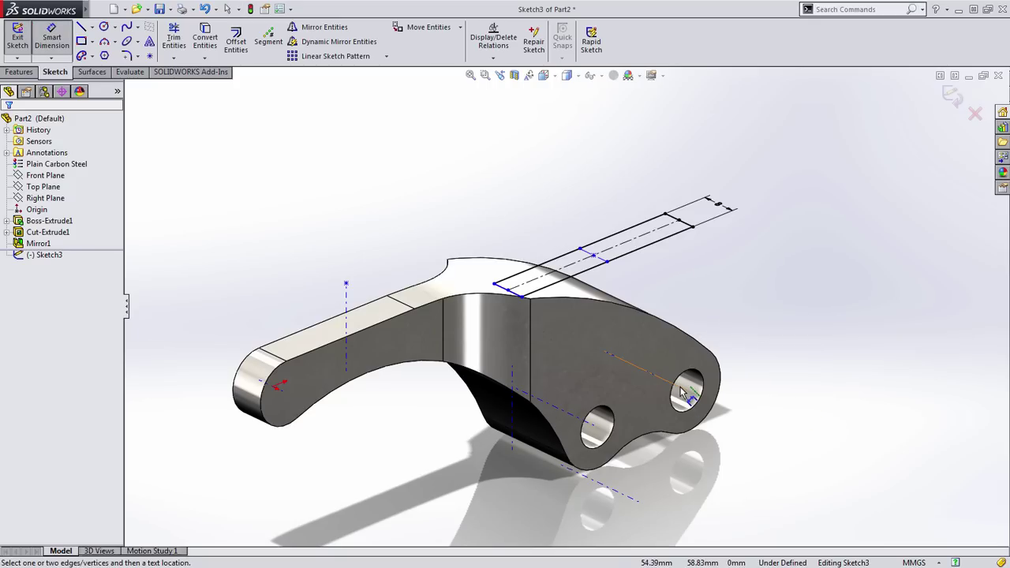
{"action": "left_click", "coordinate": [508, 289]}
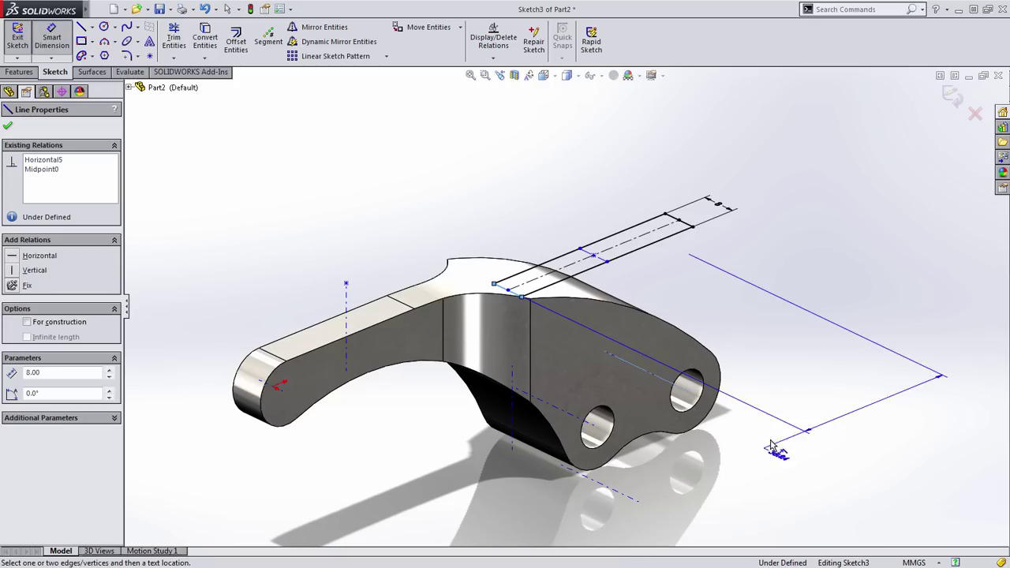
{"action": "middle_click_drag", "start_coordinate": [766, 395], "coordinate": [742, 335]}
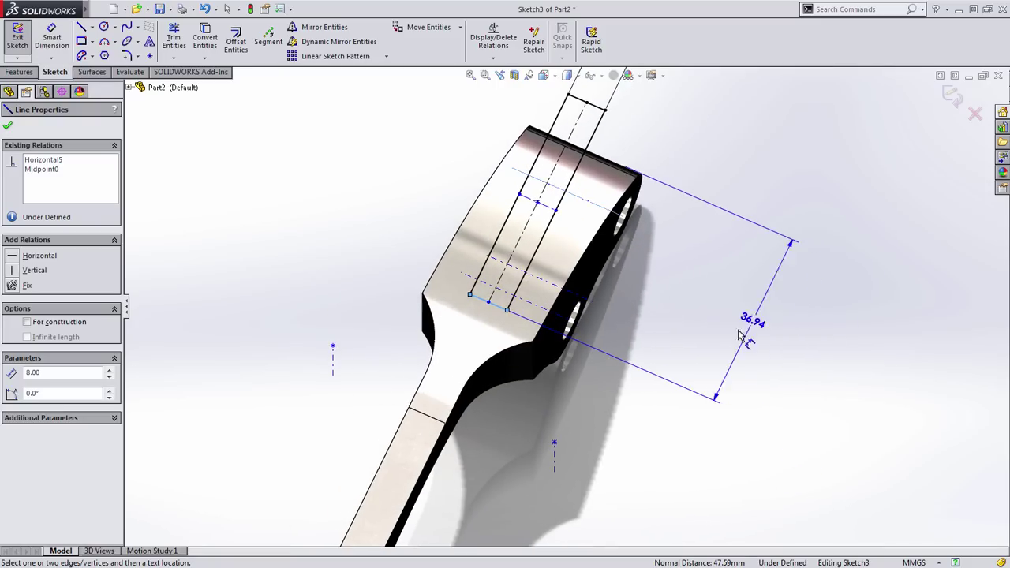
{"action": "left_click", "coordinate": [778, 354]}
{"action": "type", "text": "35"}
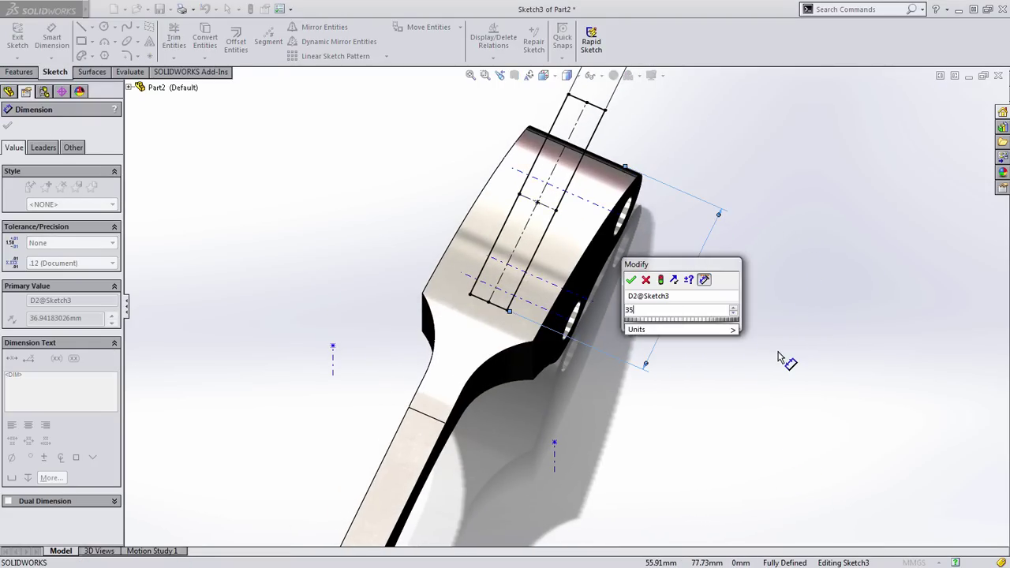
{"action": "key", "text": "Return"}
{"action": "key", "text": "Escape"}
- Hide the temporary axes and exit the fully defined sketch
{"action": "mouse_move", "coordinate": [778, 361]}
{"action": "middle_mouse_down"}
{"action": "mouse_move", "coordinate": [734, 266]}
{"action": "mouse_move", "coordinate": [625, 169]}
{"action": "middle_mouse_up"}
{"action": "left_click", "coordinate": [600, 76]}
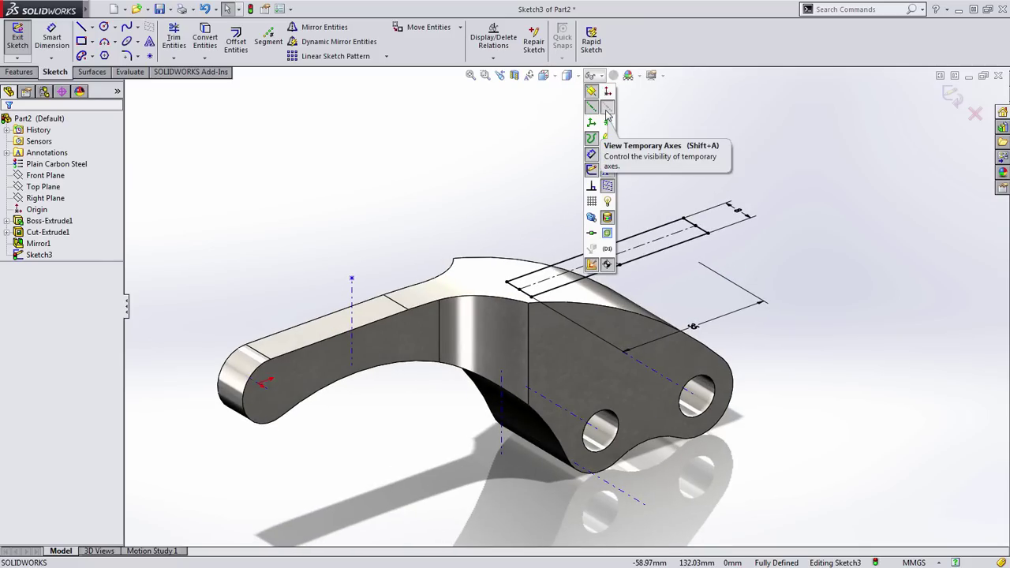
{"action": "left_click", "coordinate": [607, 111]}
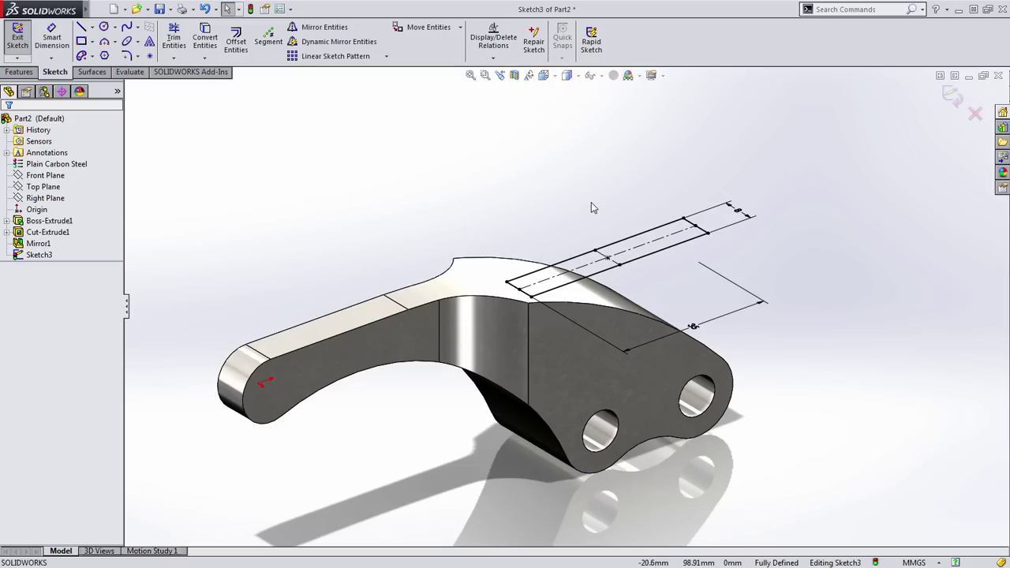
{"action": "scroll", "coordinate": [608, 277], "scroll_direction": "down", "scroll_amount": 2}
{"action": "left_click", "coordinate": [953, 95]}
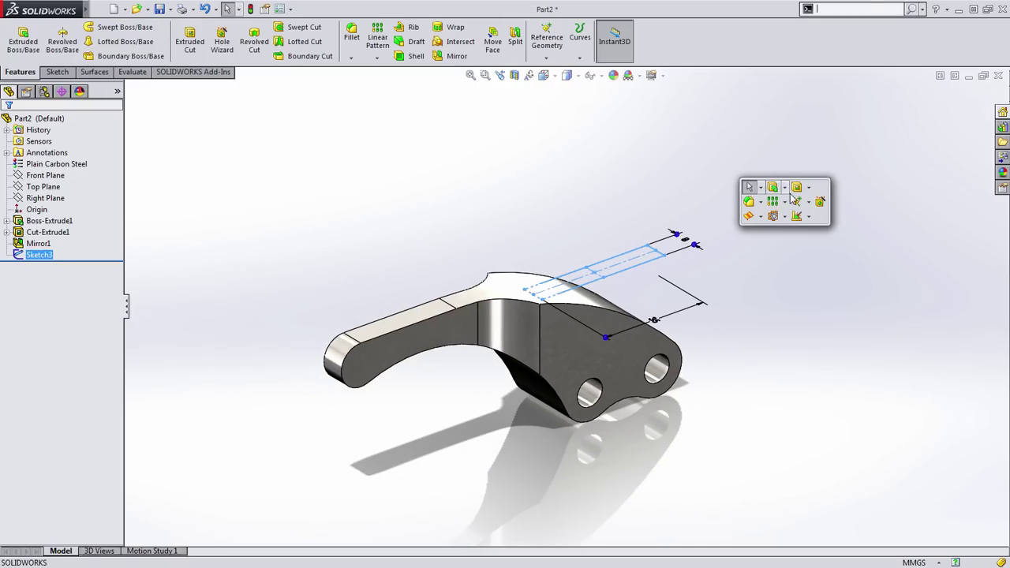
- Cut Sketch3's rectangle Through All in both directions to slot the arm's head
{"action": "left_click", "coordinate": [780, 194]}
{"action": "right_click", "coordinate": [764, 152]}
{"action": "left_click", "coordinate": [813, 322]}
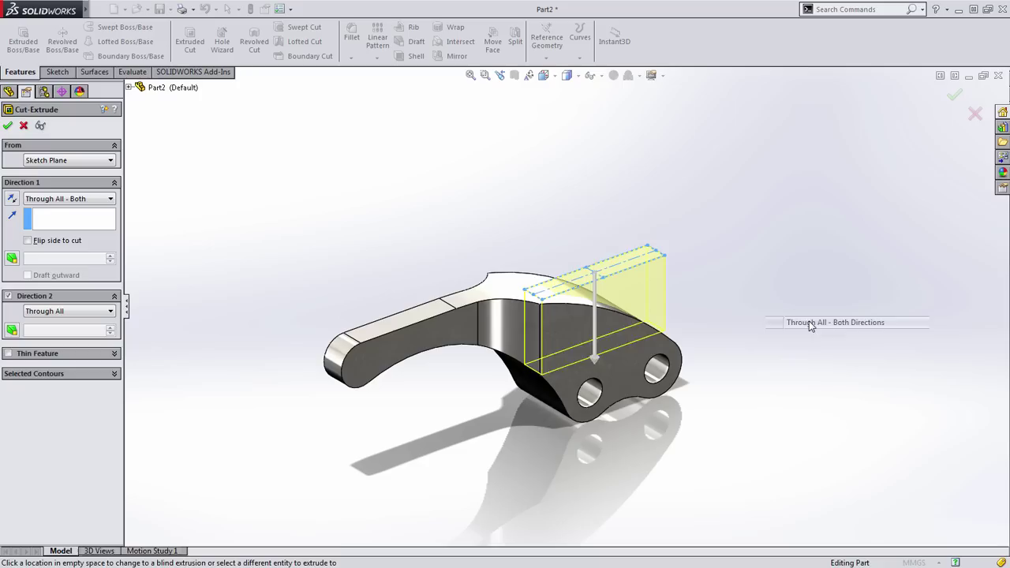
{"action": "right_click", "coordinate": [807, 323]}
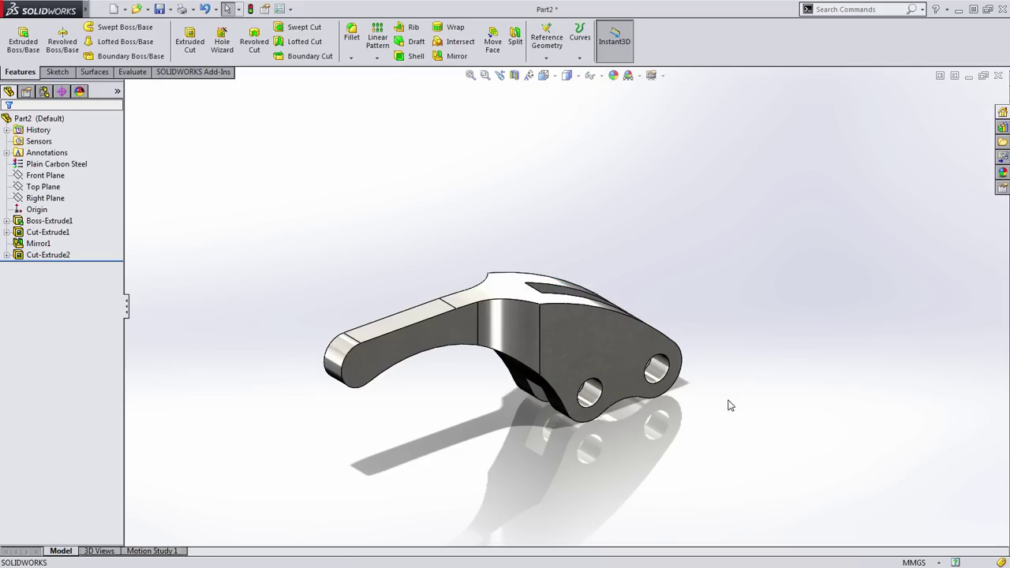
{"action": "mouse_move", "coordinate": [730, 405]}
{"action": "middle_mouse_down"}
{"action": "mouse_move", "coordinate": [747, 405]}
{"action": "mouse_move", "coordinate": [720, 417]}
{"action": "middle_mouse_up"}
{"action": "scroll", "coordinate": [423, 393], "scroll_direction": "down", "scroll_amount": 2}
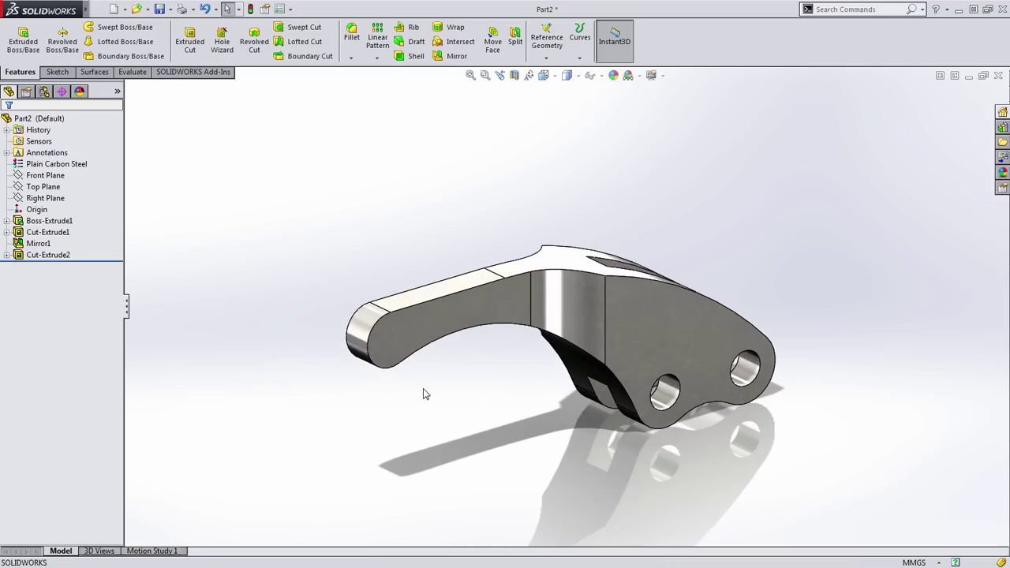
{"action": "middle_click_drag", "start_coordinate": [462, 384], "coordinate": [460, 365]}
- Start a 2 mm fillet and select the arm's end face and a vertical face
{"action": "key", "text": "s"}
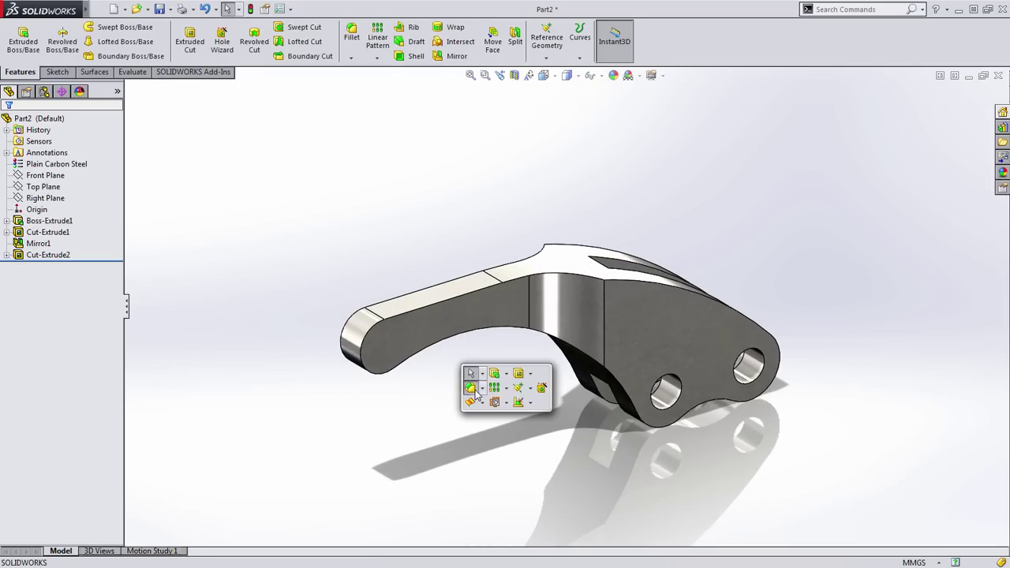
{"action": "left_click", "coordinate": [471, 387]}
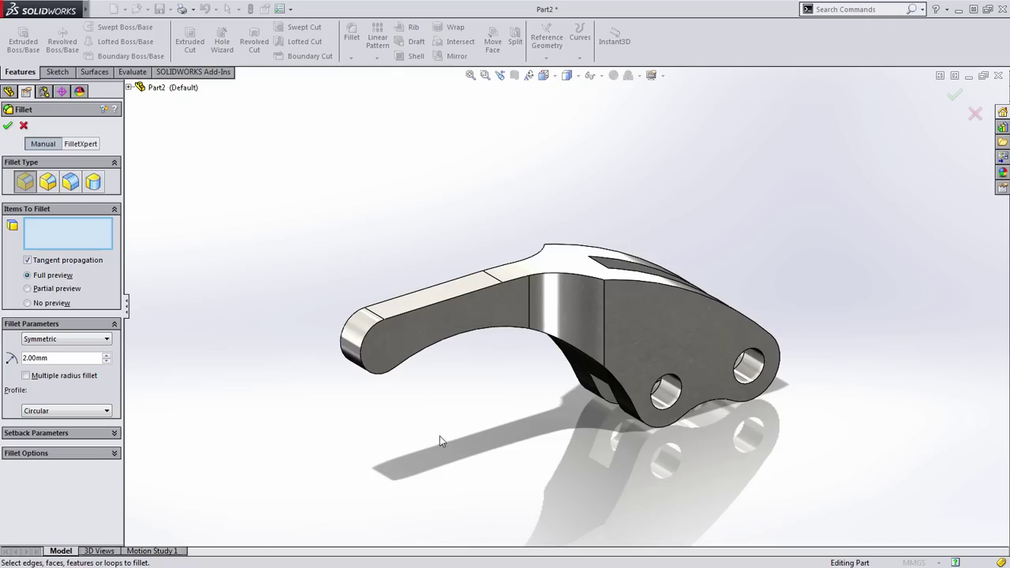
{"action": "left_click", "coordinate": [357, 324]}
{"action": "left_click", "coordinate": [357, 323]}
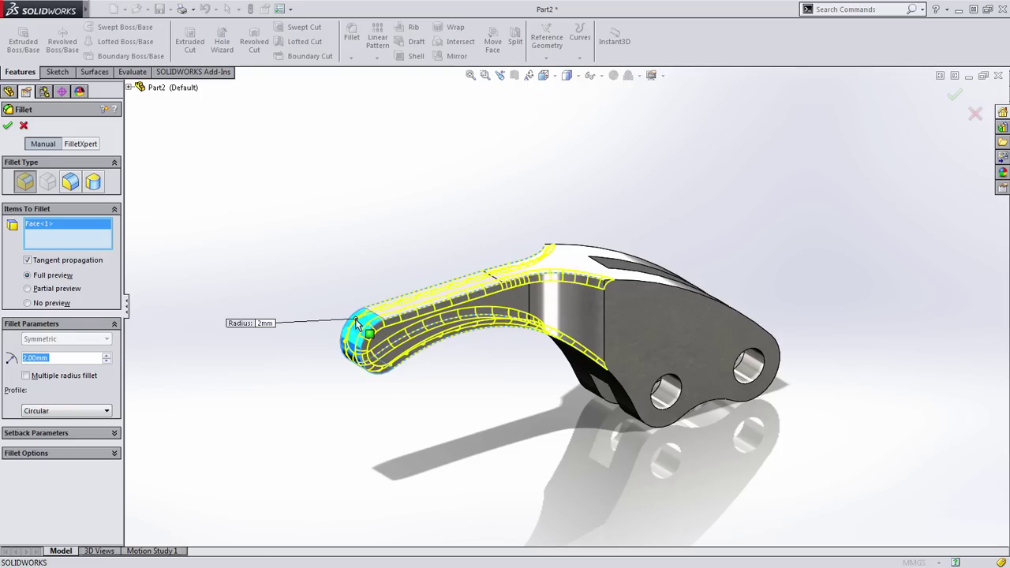
{"action": "scroll", "coordinate": [356, 319], "scroll_direction": "down", "scroll_amount": 3}
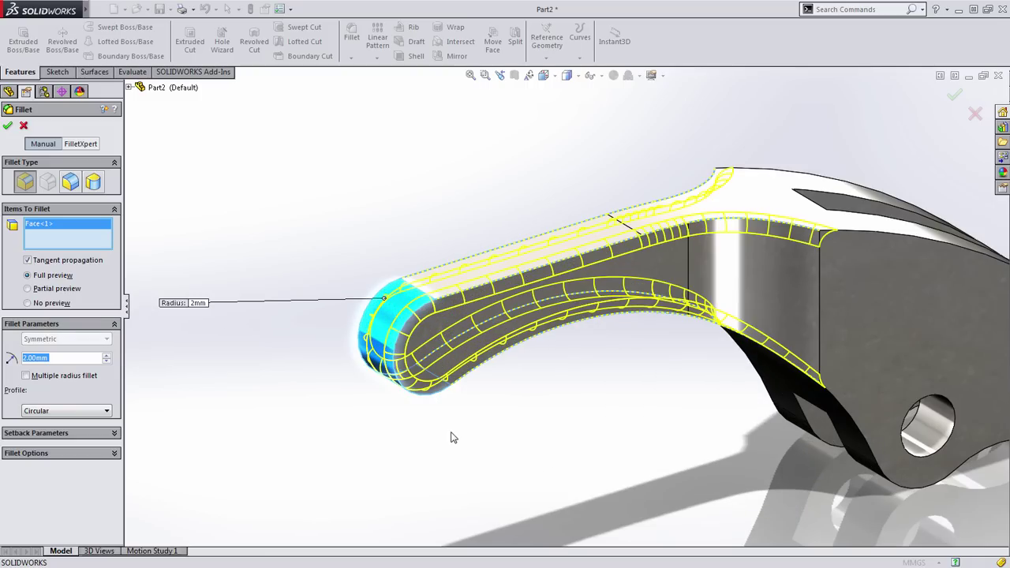
{"action": "middle_click_drag", "start_coordinate": [513, 422], "coordinate": [343, 418], "text": "ctrl"}
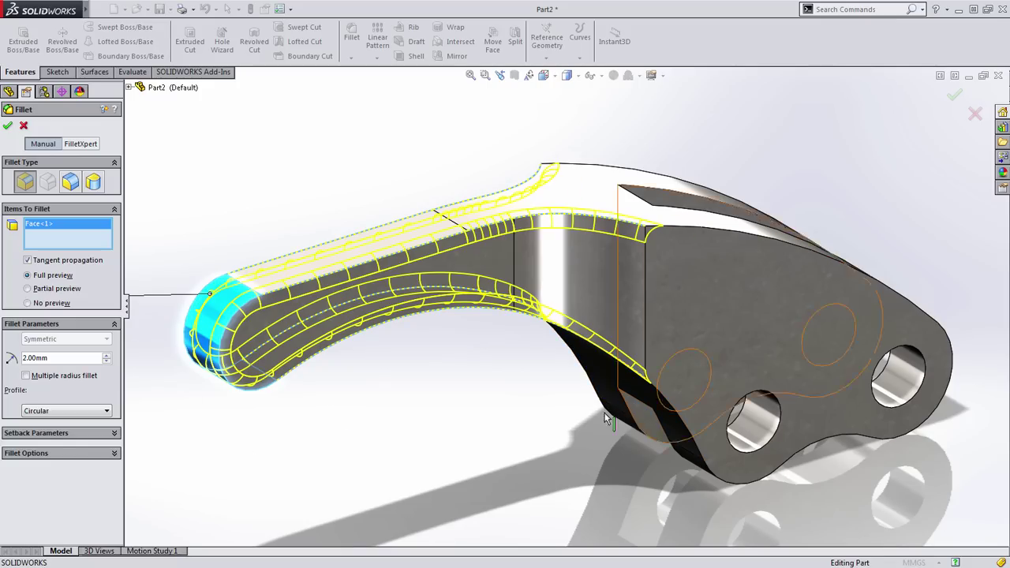
{"action": "left_click", "coordinate": [634, 293]}
- Add the inner face, further side faces and the slot's inner face, then accept the fillet
{"action": "middle_click_drag", "start_coordinate": [634, 293], "coordinate": [876, 387]}
{"action": "left_click", "coordinate": [797, 520]}
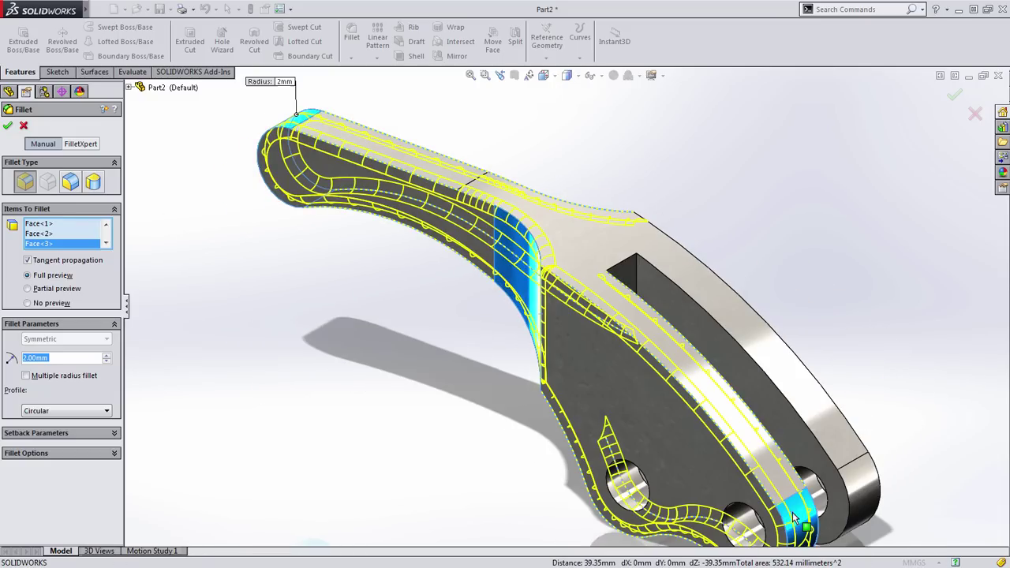
{"action": "middle_click_drag", "start_coordinate": [793, 517], "coordinate": [655, 468]}
{"action": "left_click", "coordinate": [424, 478]}
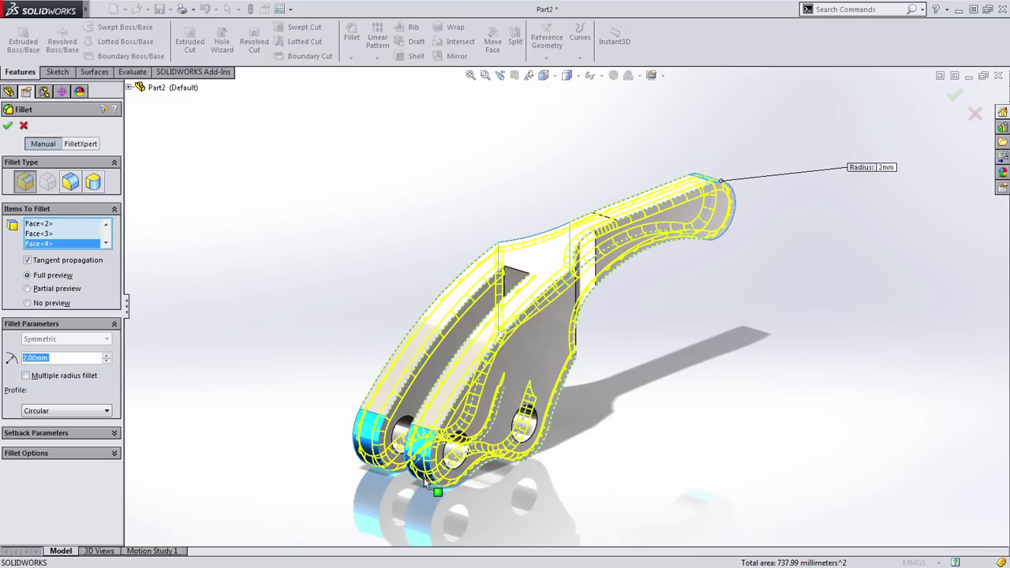
{"action": "middle_click_drag", "start_coordinate": [656, 419], "coordinate": [548, 346]}
{"action": "left_click", "coordinate": [553, 355]}
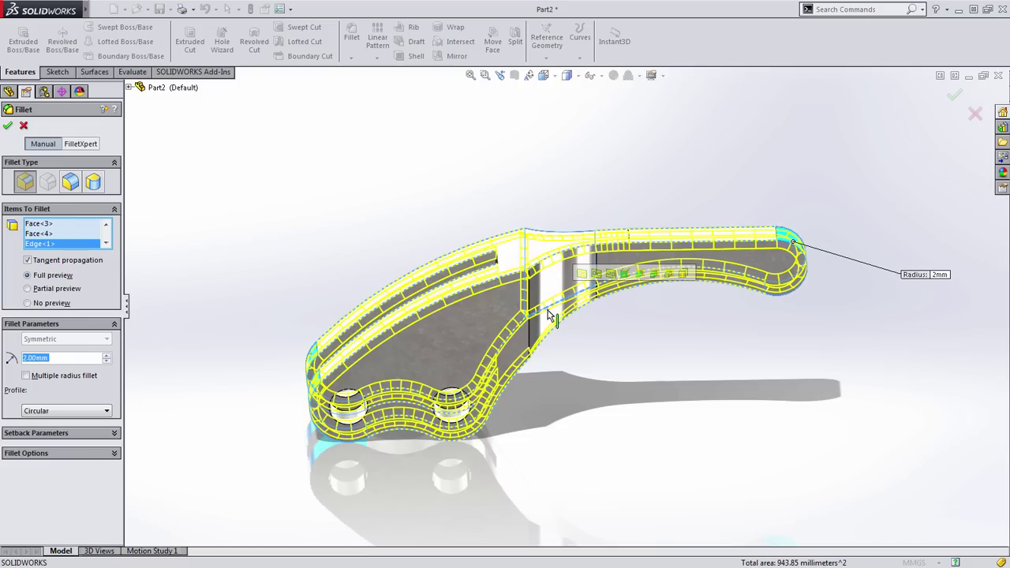
{"action": "left_click", "coordinate": [557, 295]}
{"action": "middle_click_drag", "start_coordinate": [557, 295], "coordinate": [580, 318]}
{"action": "left_click", "coordinate": [576, 322]}
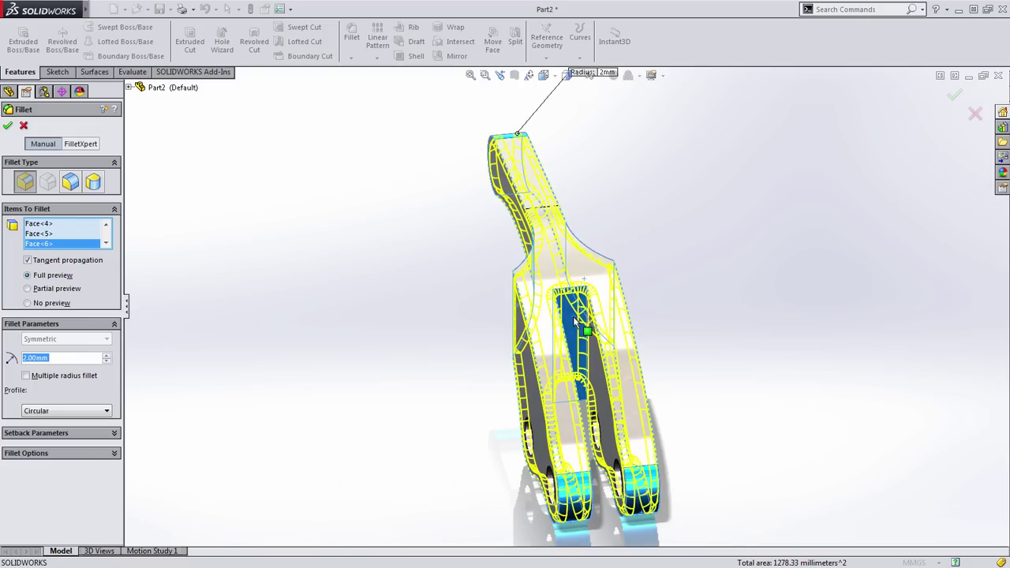
{"action": "key", "text": "Return"}
{"action": "middle_click_drag", "start_coordinate": [410, 361], "coordinate": [535, 369]}
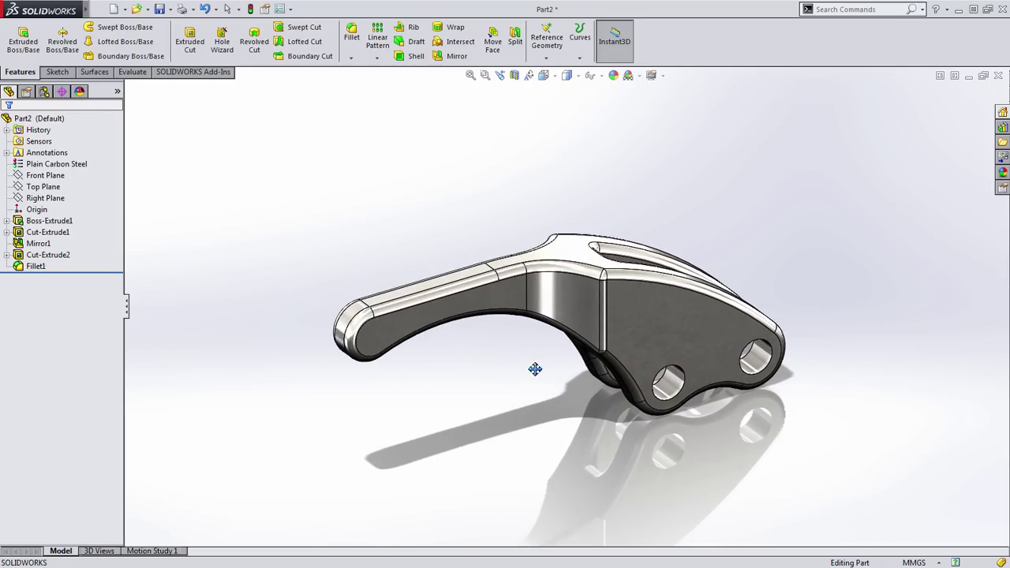
- Apply a red appearance to the Fillet1 faces and orbit to inspect them
{"action": "left_click", "coordinate": [33, 267]}
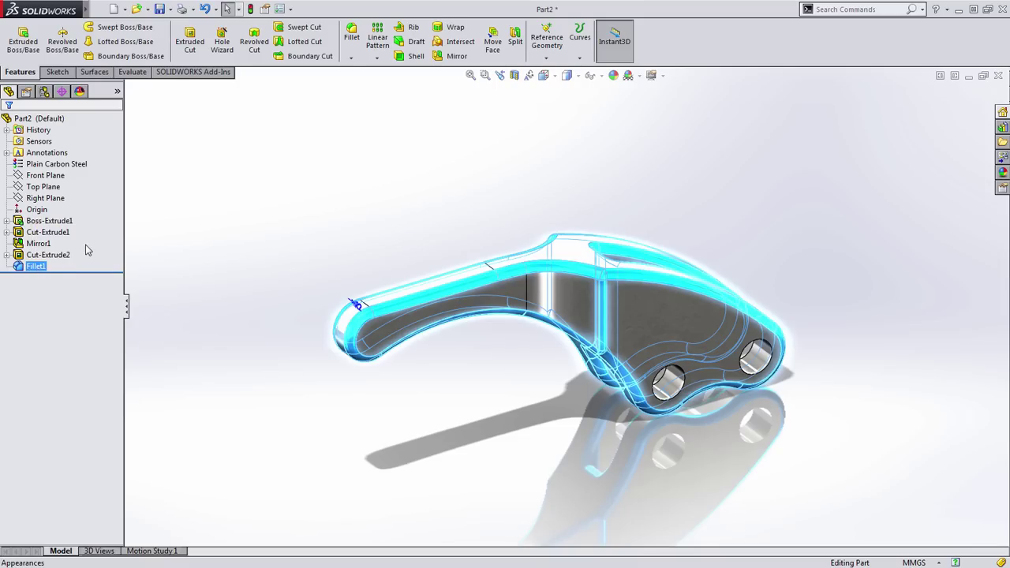
{"action": "left_click", "coordinate": [20, 268]}
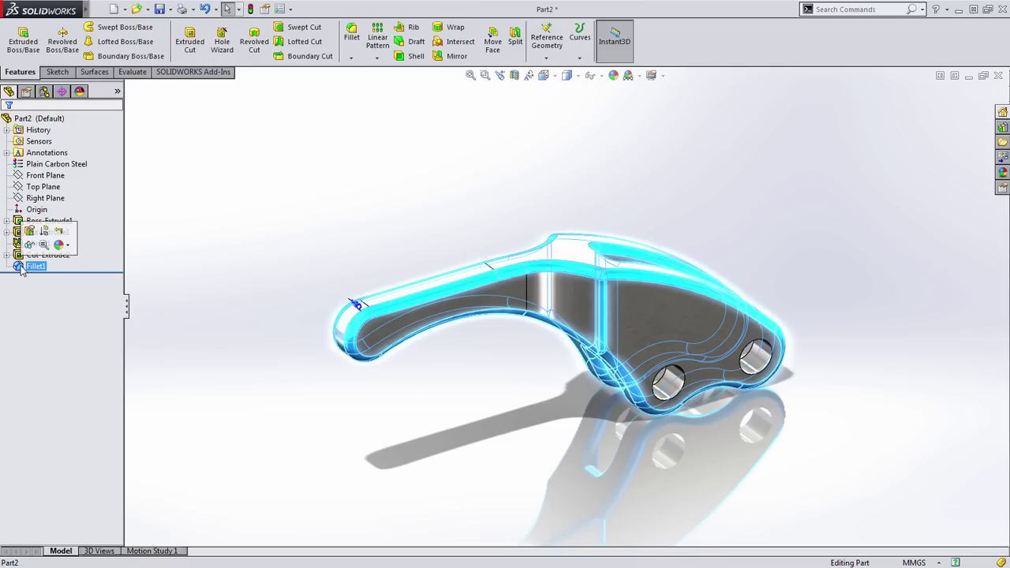
{"action": "left_click", "coordinate": [60, 245]}
{"action": "left_click", "coordinate": [90, 273]}
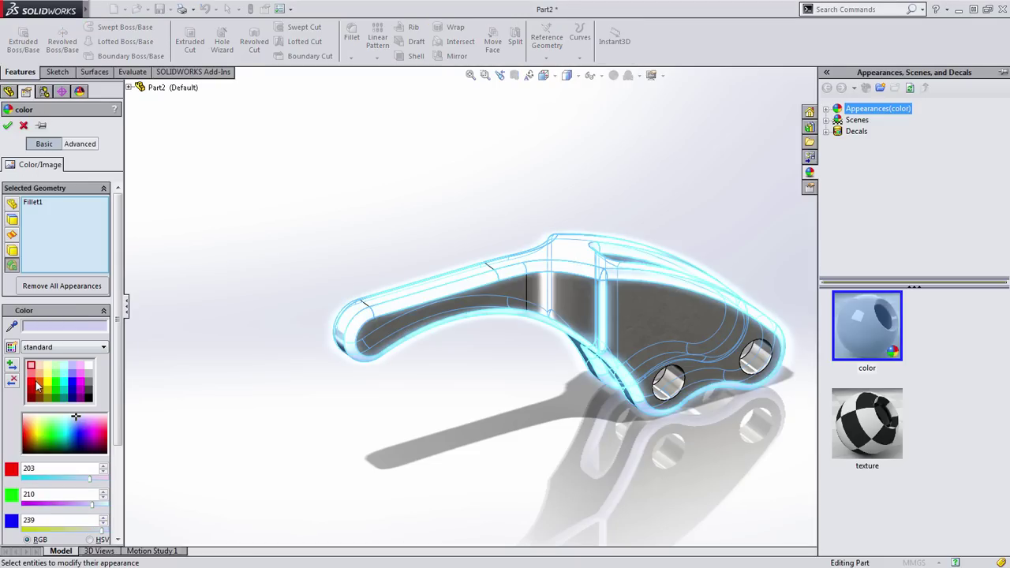
{"action": "left_click", "coordinate": [31, 384]}
{"action": "left_click", "coordinate": [7, 128]}
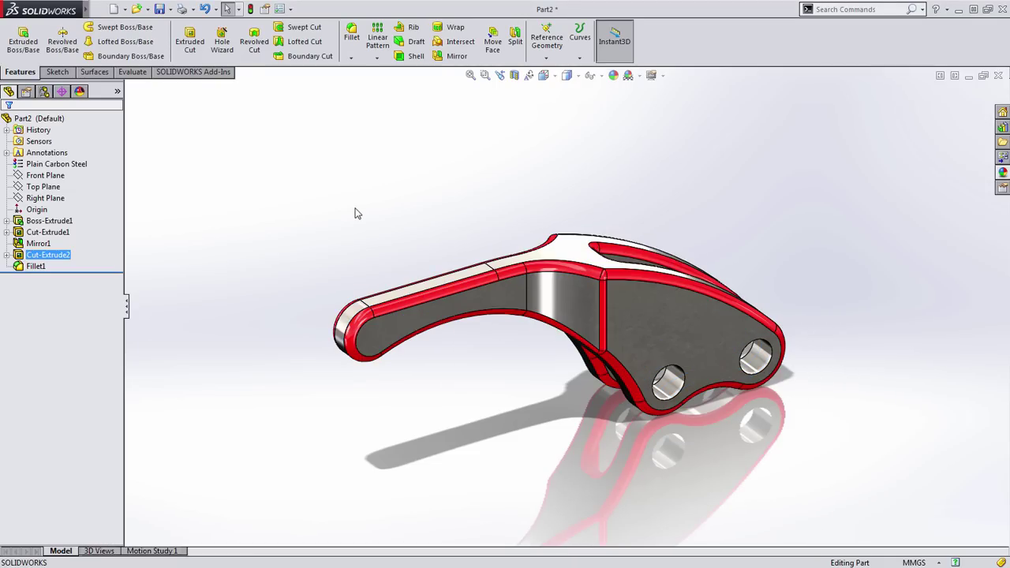
{"action": "mouse_move", "coordinate": [495, 388]}
{"action": "middle_mouse_down"}
{"action": "mouse_move", "coordinate": [321, 349]}
{"action": "mouse_move", "coordinate": [394, 356]}
{"action": "mouse_move", "coordinate": [490, 385]}
{"action": "mouse_move", "coordinate": [483, 377]}
{"action": "middle_mouse_up"}
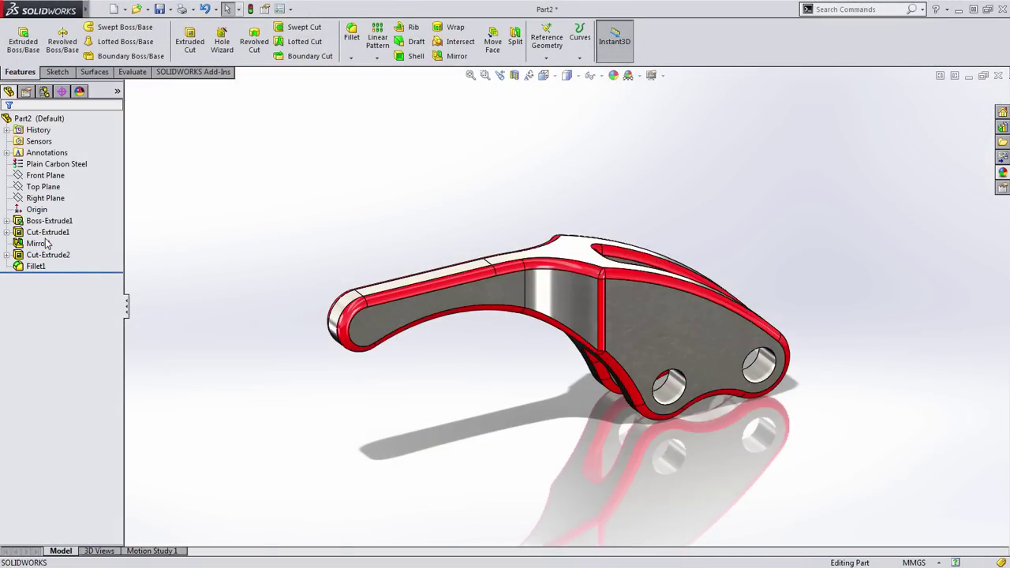
- Roll the history back and open Sketch1 of Boss-Extrude1 for editing
{"action": "left_click_drag", "start_coordinate": [104, 270], "coordinate": [103, 227]}
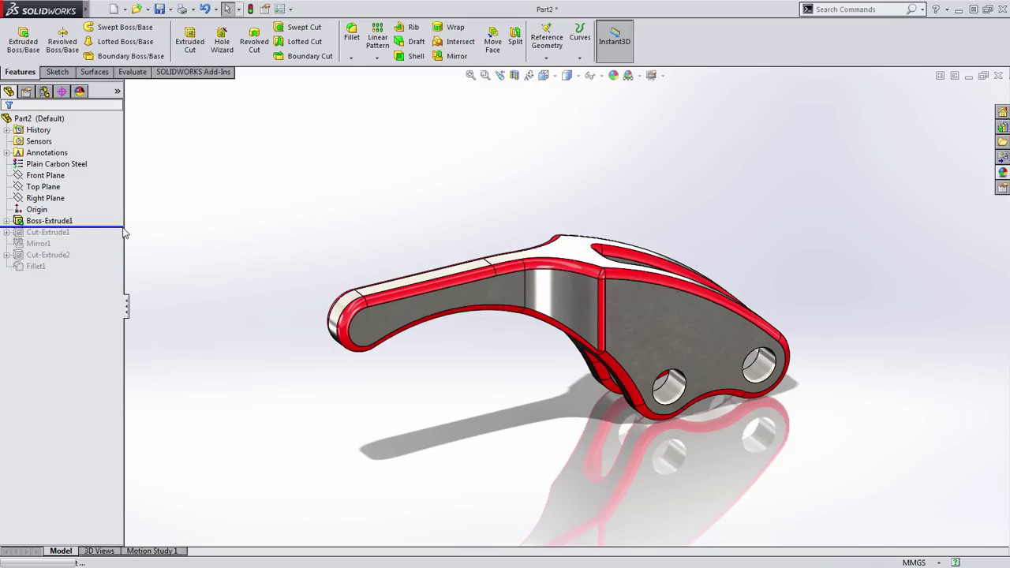
{"action": "mouse_move", "coordinate": [263, 280]}
{"action": "middle_mouse_down"}
{"action": "mouse_move", "coordinate": [247, 232]}
{"action": "mouse_move", "coordinate": [244, 261]}
{"action": "middle_mouse_up"}
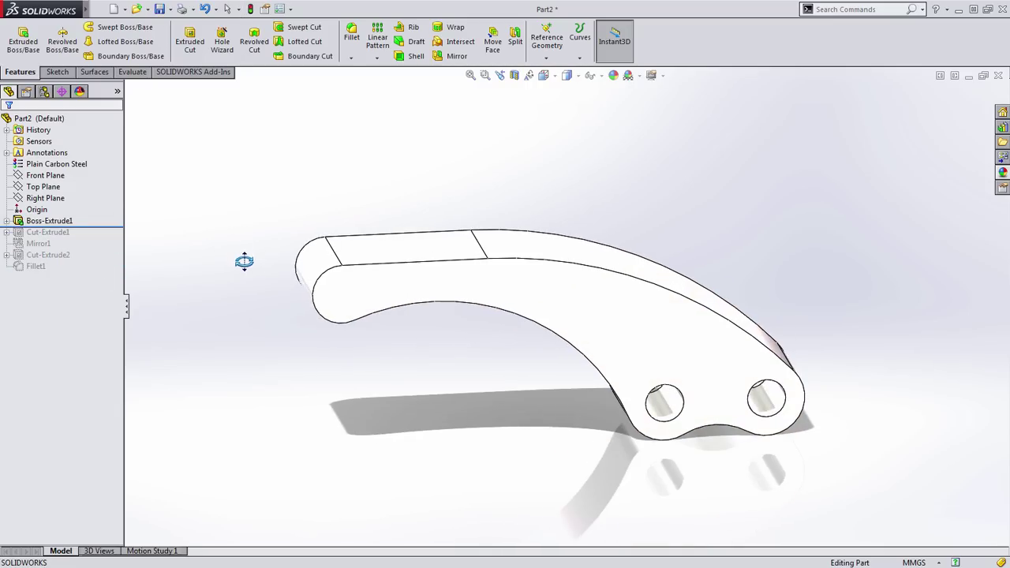
{"action": "left_click", "coordinate": [49, 220]}
{"action": "left_click", "coordinate": [80, 187]}
{"action": "scroll", "coordinate": [539, 327], "scroll_direction": "down", "scroll_amount": 5}
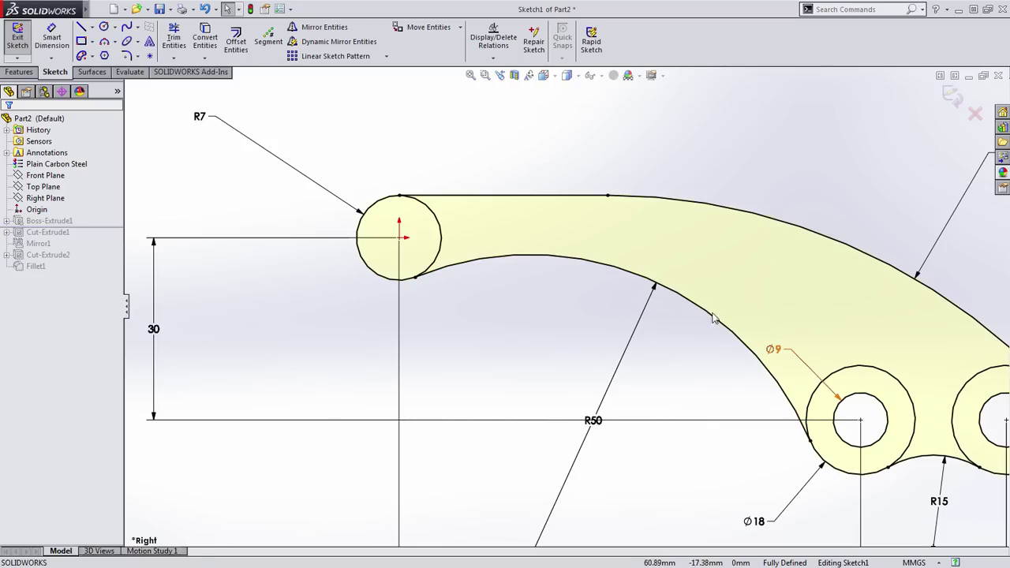
{"action": "scroll", "coordinate": [489, 291], "scroll_direction": "down", "scroll_amount": 2}
{"action": "scroll", "coordinate": [489, 288], "scroll_direction": "up", "scroll_amount": 3}
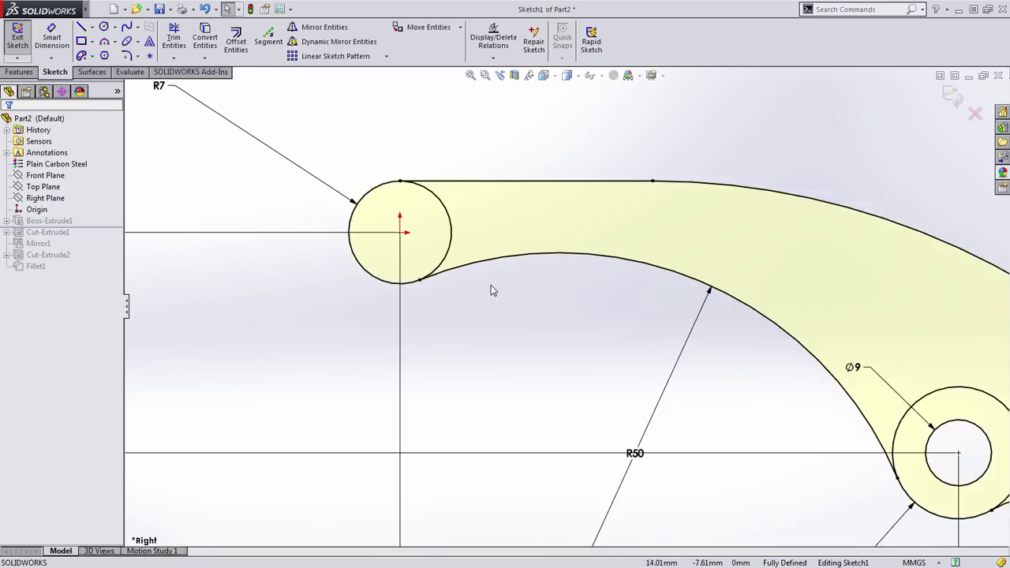
- Draw a horizontal line from the R50 arc's top point to the R7 circle
{"action": "left_click", "coordinate": [581, 267]}
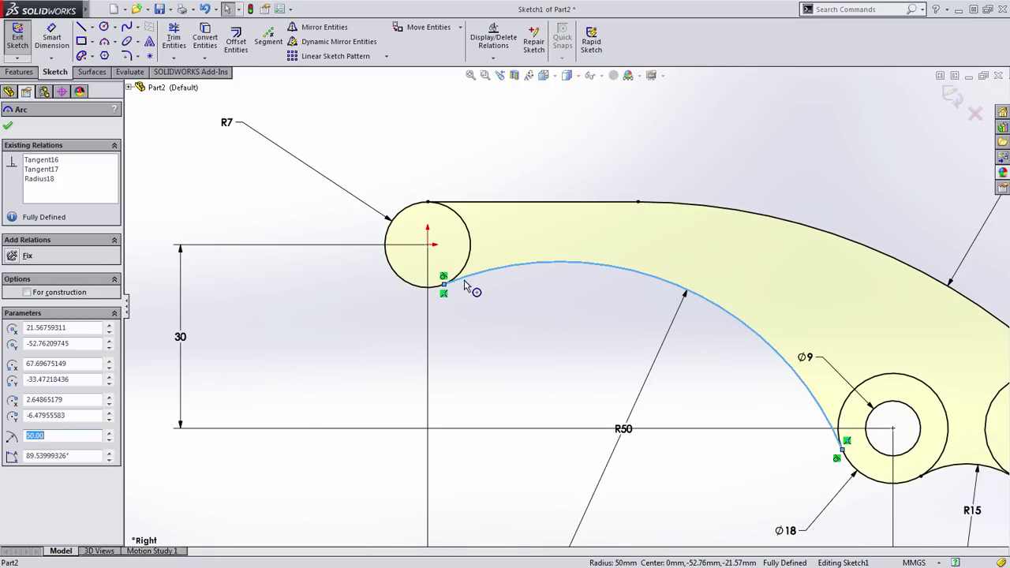
{"action": "left_click_drag", "start_coordinate": [445, 284], "coordinate": [443, 281]}
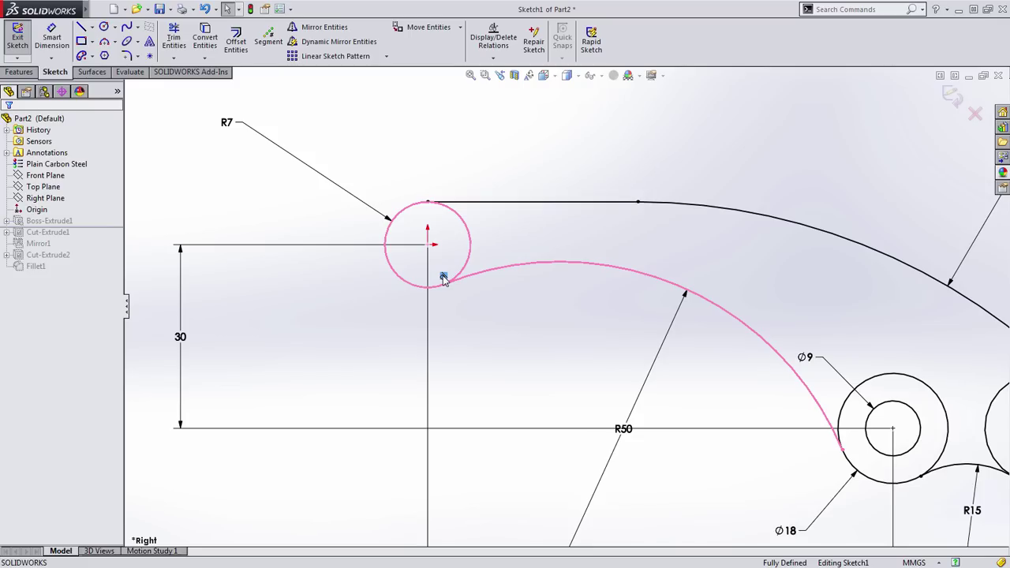
{"action": "key", "text": "s"}
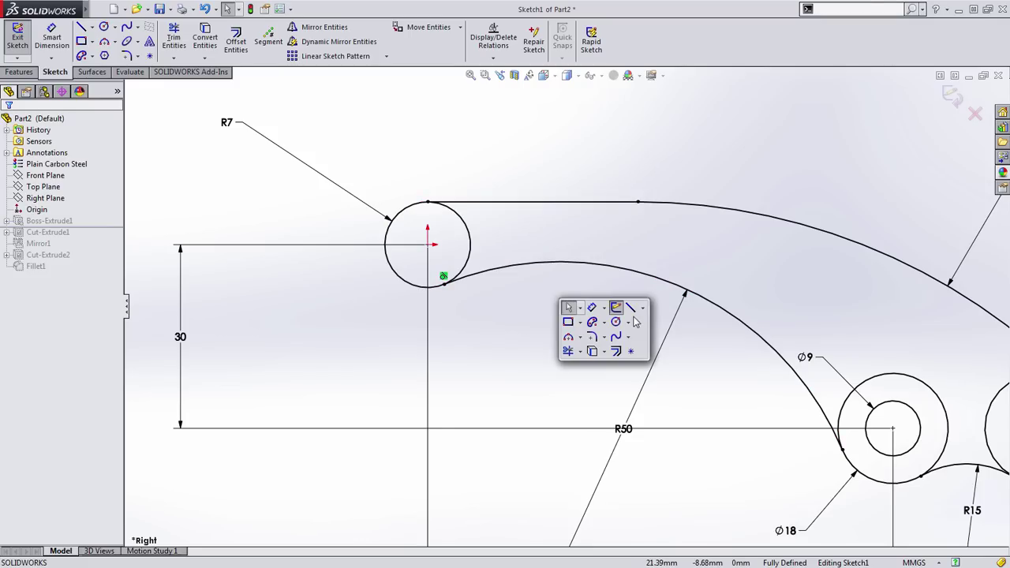
{"action": "left_click", "coordinate": [624, 310]}
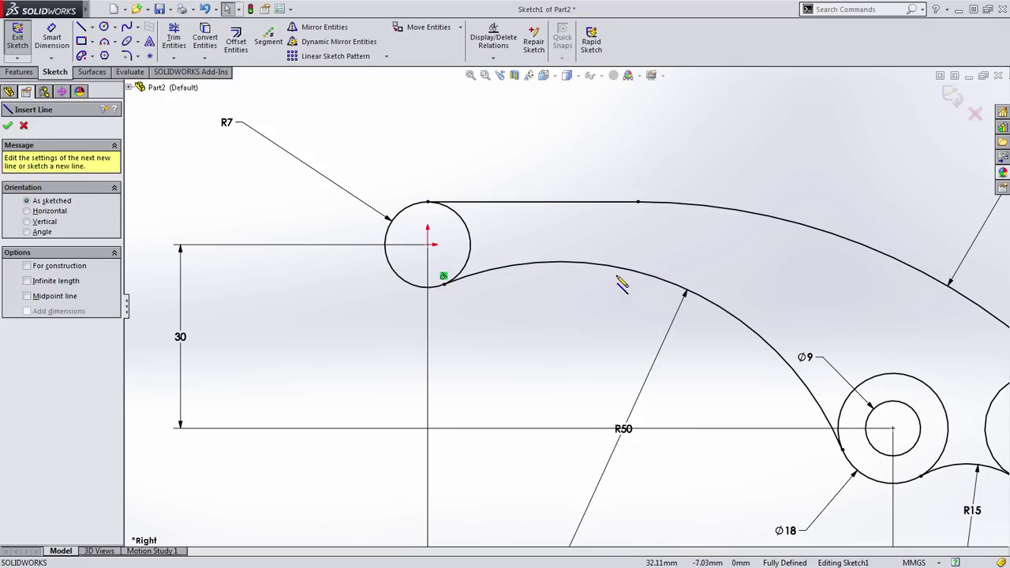
{"action": "left_click", "coordinate": [559, 261]}
{"action": "left_click", "coordinate": [449, 261]}
{"action": "key", "text": "Escape"}
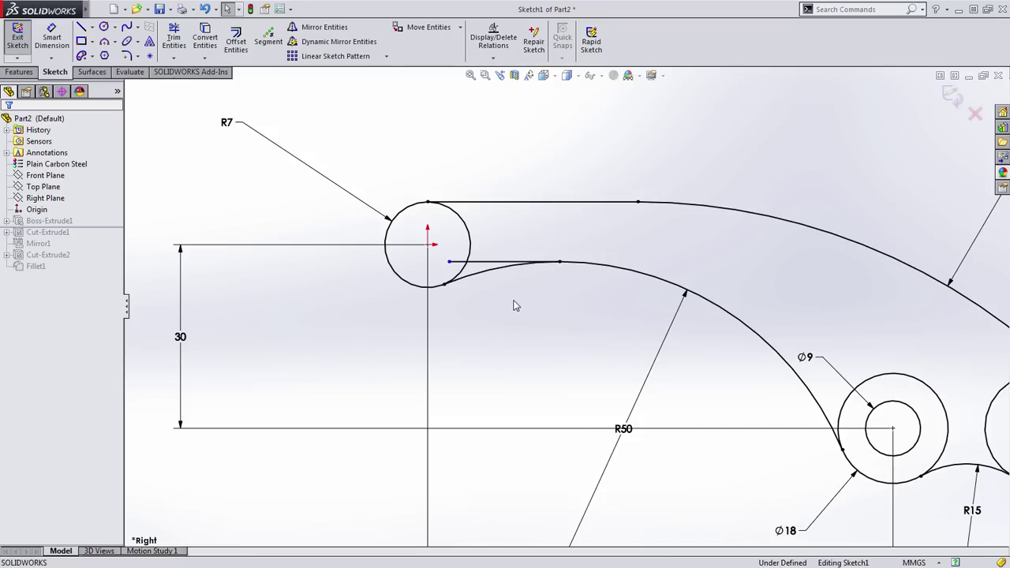
- Trim away the arc piece near the circle and reposition the line's left end
{"action": "scroll", "coordinate": [513, 308], "scroll_direction": "down", "scroll_amount": 2}
{"action": "key", "text": "s"}
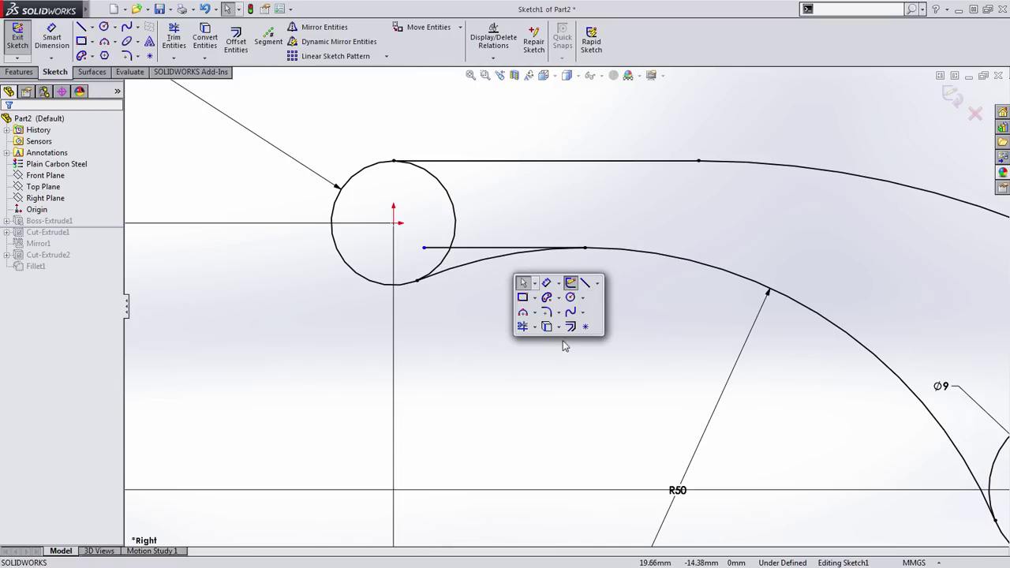
{"action": "left_click", "coordinate": [522, 327]}
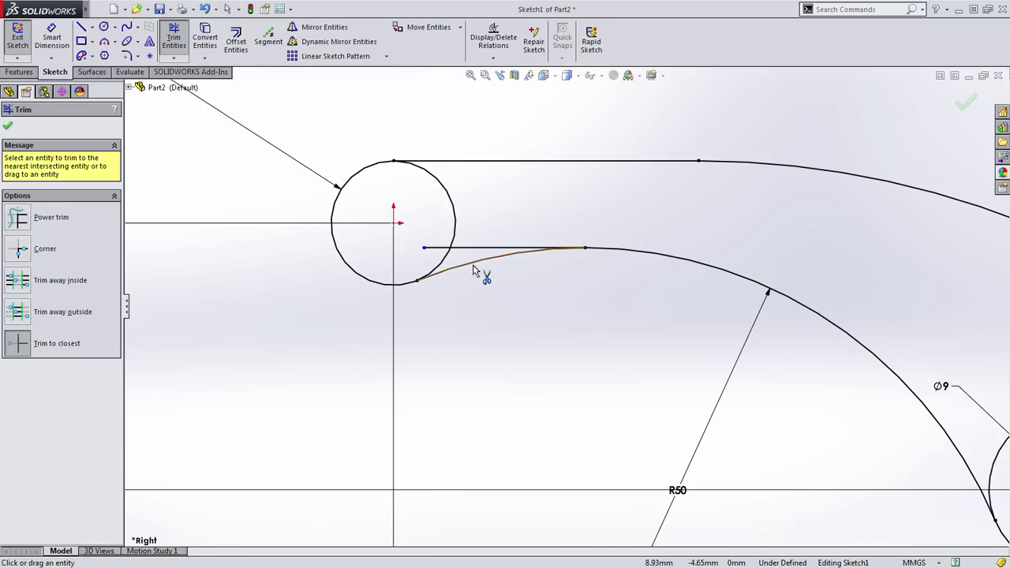
{"action": "left_click", "coordinate": [474, 270]}
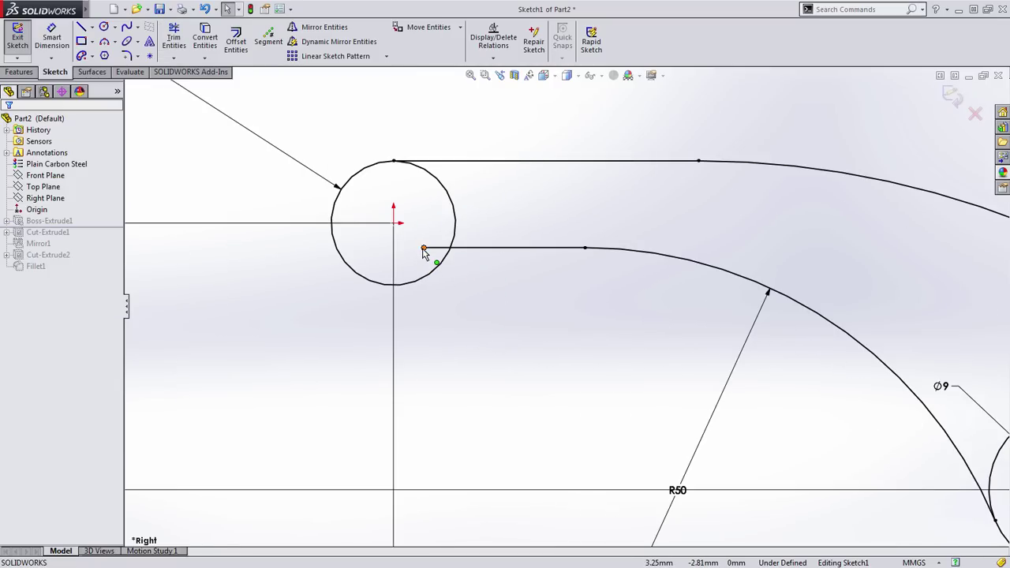
{"action": "left_click_drag", "start_coordinate": [425, 247], "coordinate": [462, 248]}
{"action": "left_click_drag", "start_coordinate": [447, 346], "coordinate": [498, 356]}
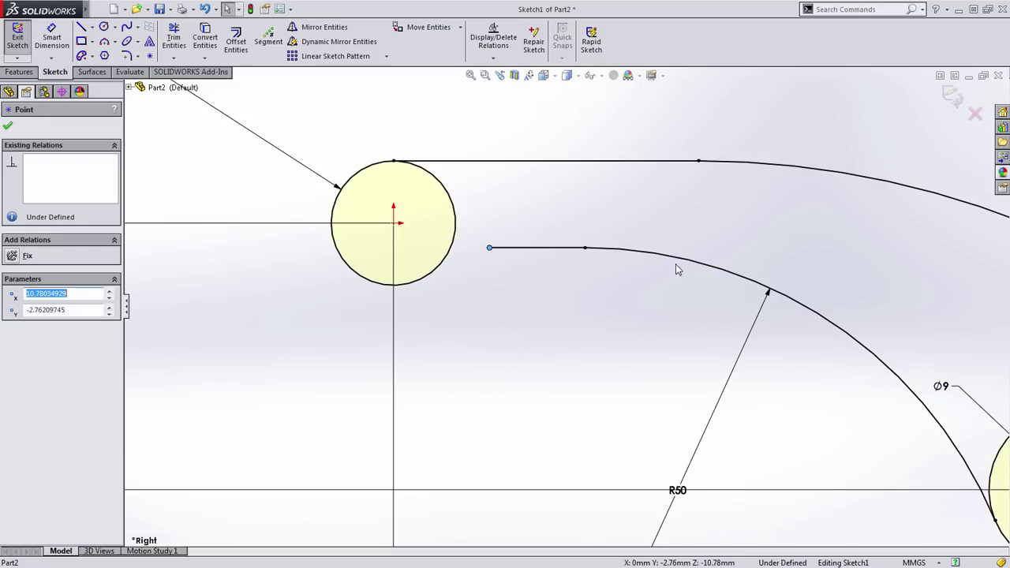
- Check the R50 arc's relations and drag the line's left endpoint toward the circle
{"action": "left_click", "coordinate": [651, 256]}
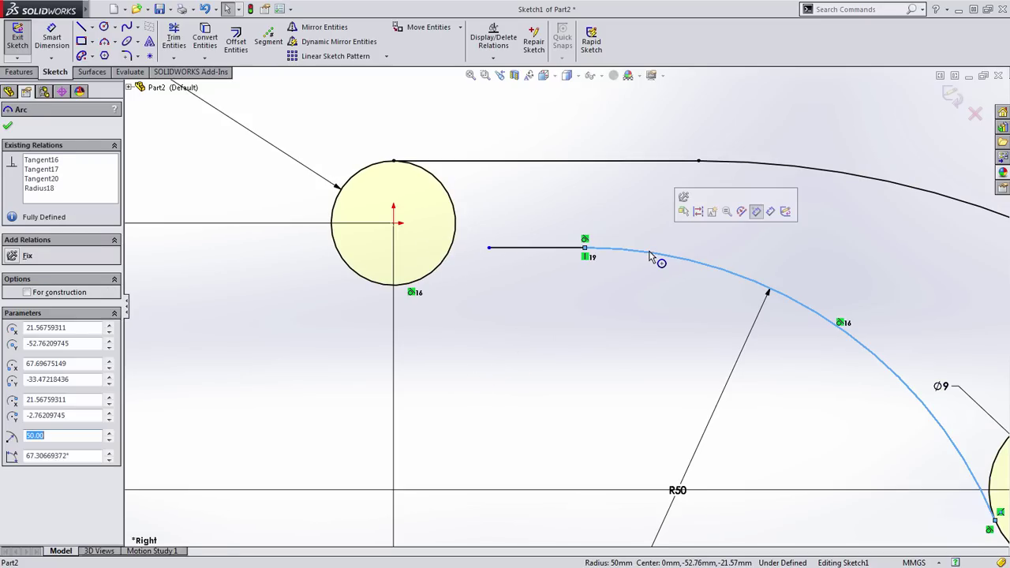
{"action": "key", "text": "Escape"}
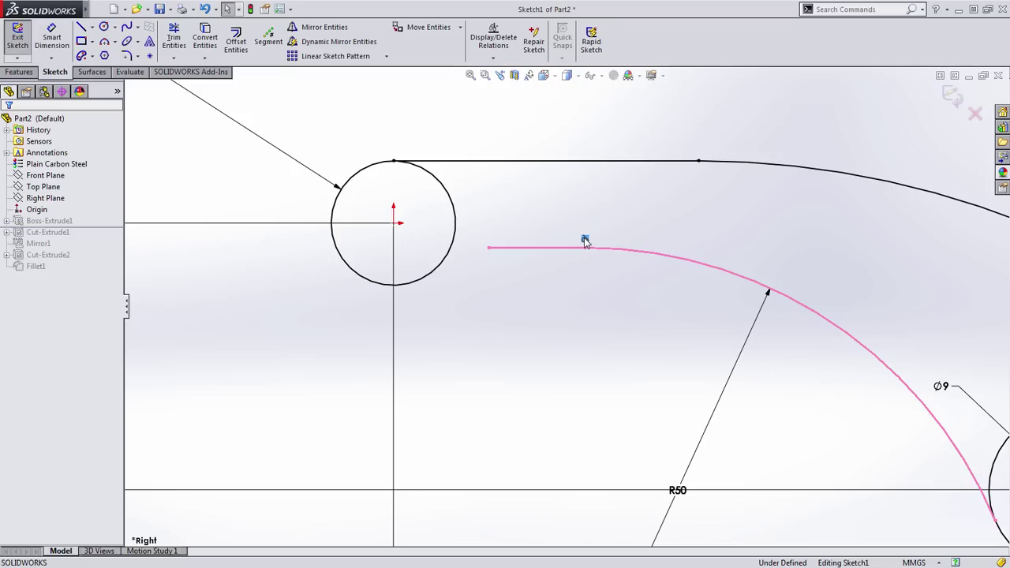
{"action": "left_click", "coordinate": [638, 251]}
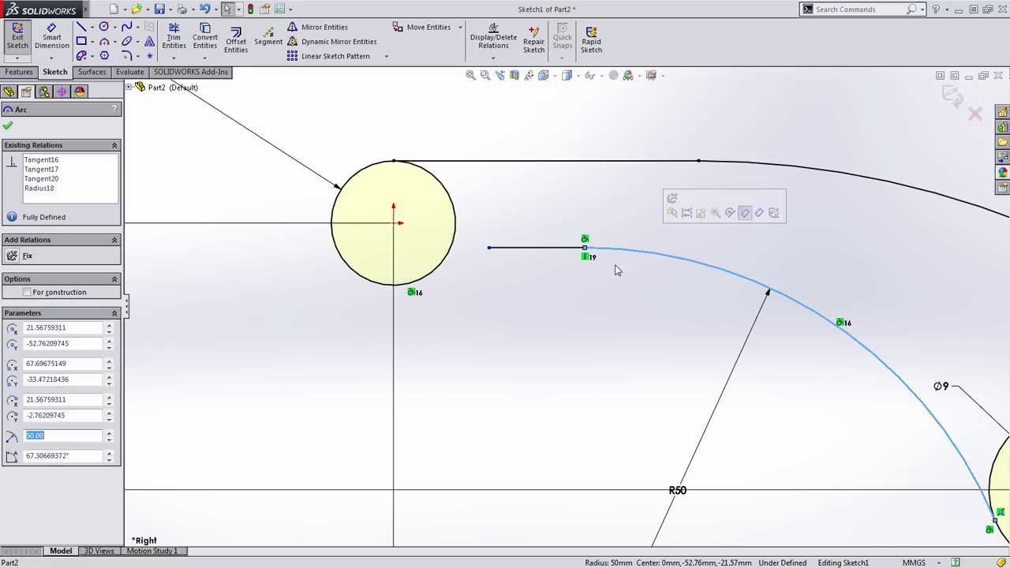
{"action": "key", "text": "Escape"}
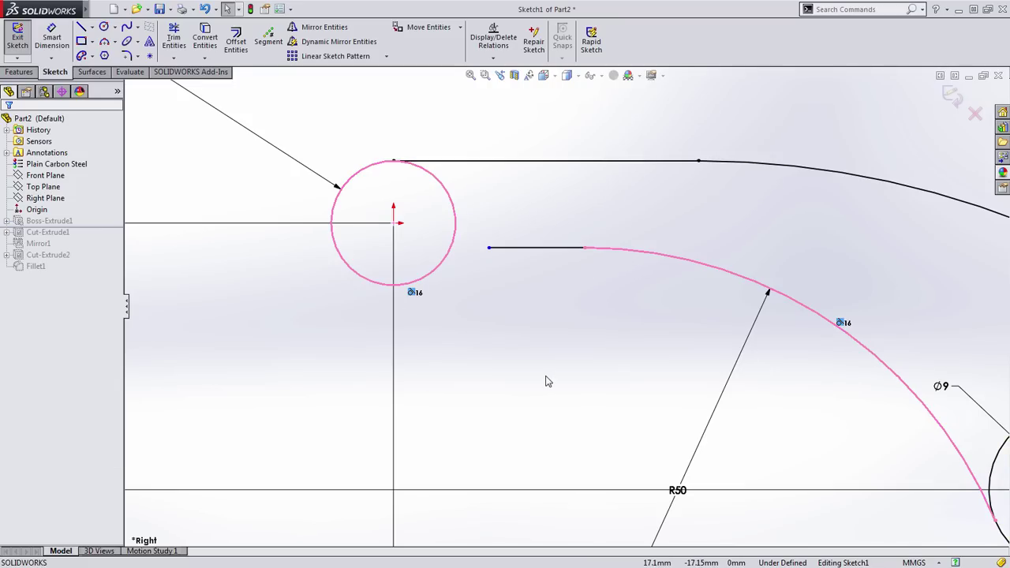
{"action": "scroll", "coordinate": [548, 382], "scroll_direction": "up", "scroll_amount": 1}
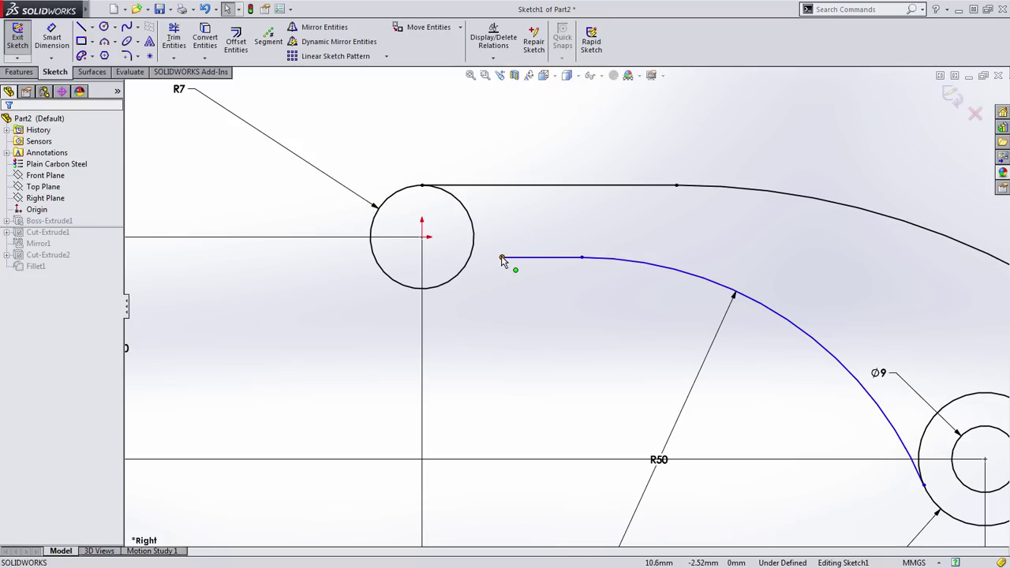
{"action": "left_click_drag", "start_coordinate": [503, 258], "coordinate": [424, 289]}
- Change the R50 arc radius to 30 and delete the R7 dimension
{"action": "left_click", "coordinate": [499, 334]}
{"action": "key", "text": "f"}
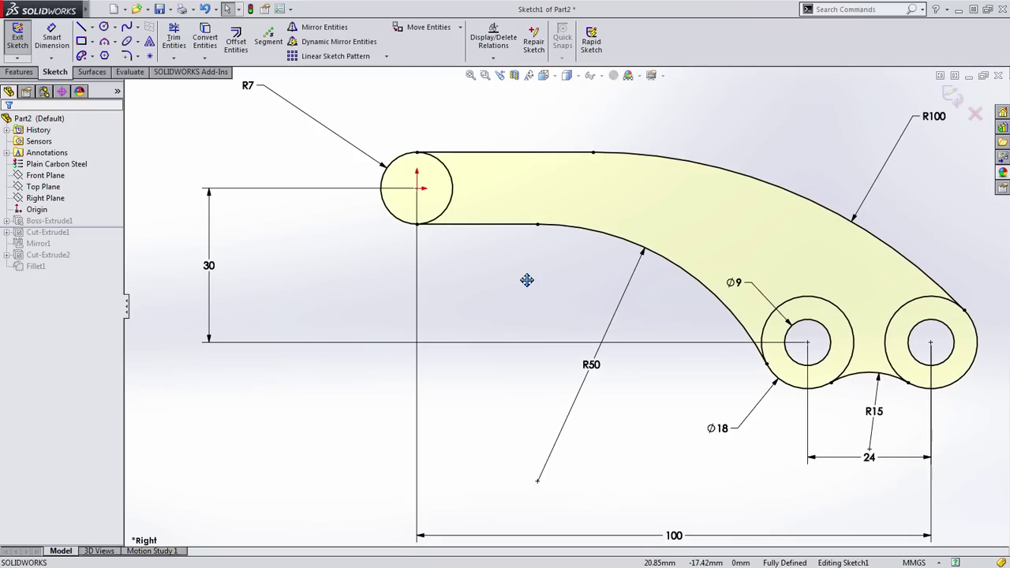
{"action": "double_click", "coordinate": [592, 367]}
{"action": "type", "text": "30"}
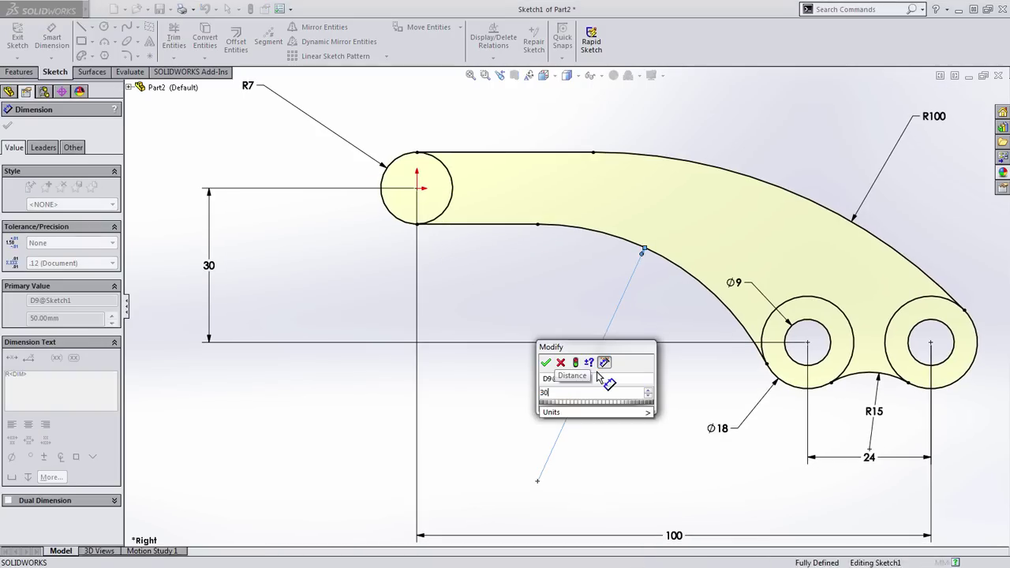
{"action": "key", "text": "Return"}
{"action": "left_click", "coordinate": [577, 280]}
{"action": "scroll", "coordinate": [564, 308], "scroll_direction": "down", "scroll_amount": 5}
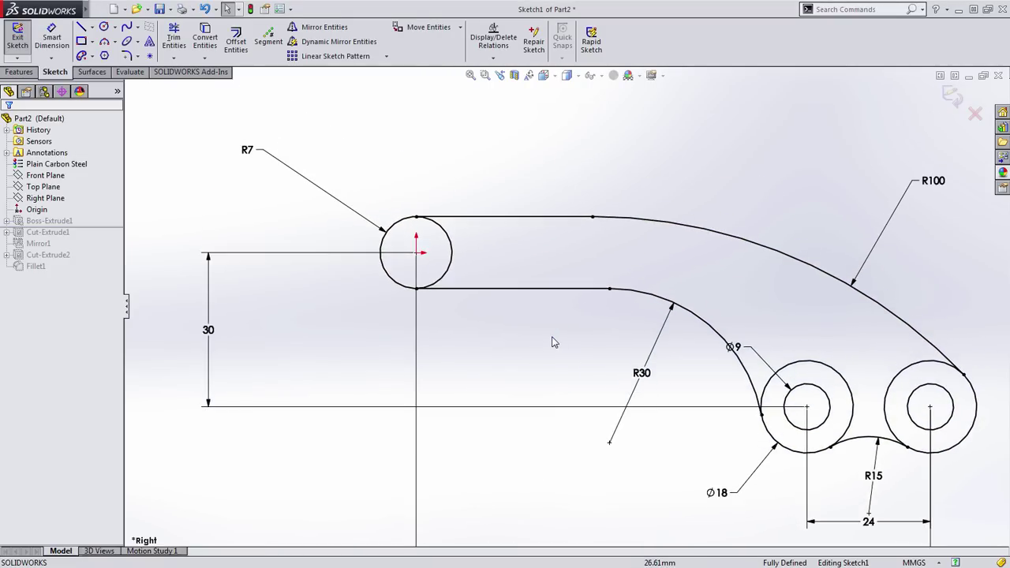
{"action": "left_click_drag", "start_coordinate": [188, 112], "coordinate": [299, 195]}
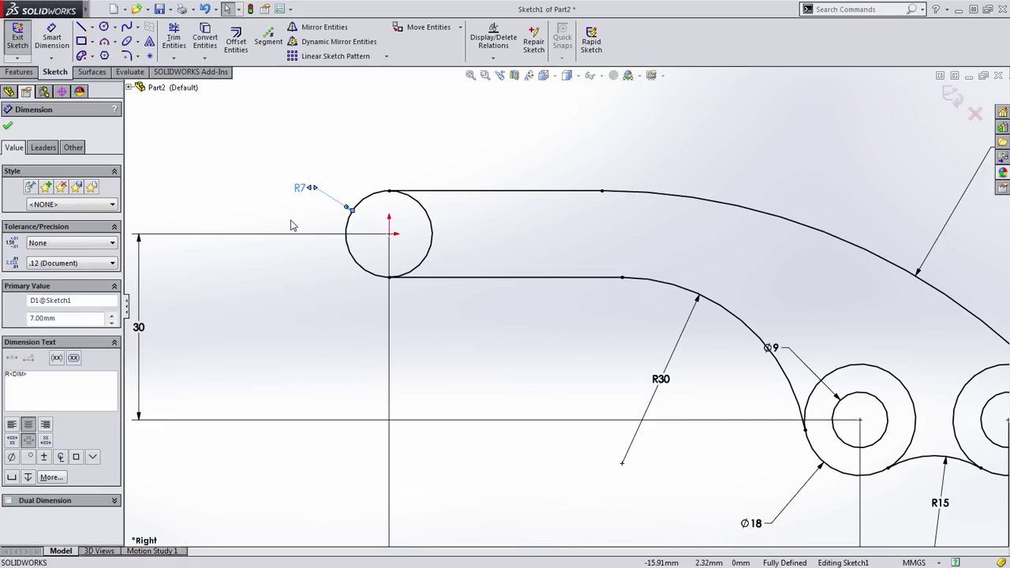
{"action": "key", "text": "Delete"}
- Add a 12 mm dimension between the arm's top and inner horizontal lines
{"action": "key", "text": "s"}
{"action": "left_click", "coordinate": [479, 121]}
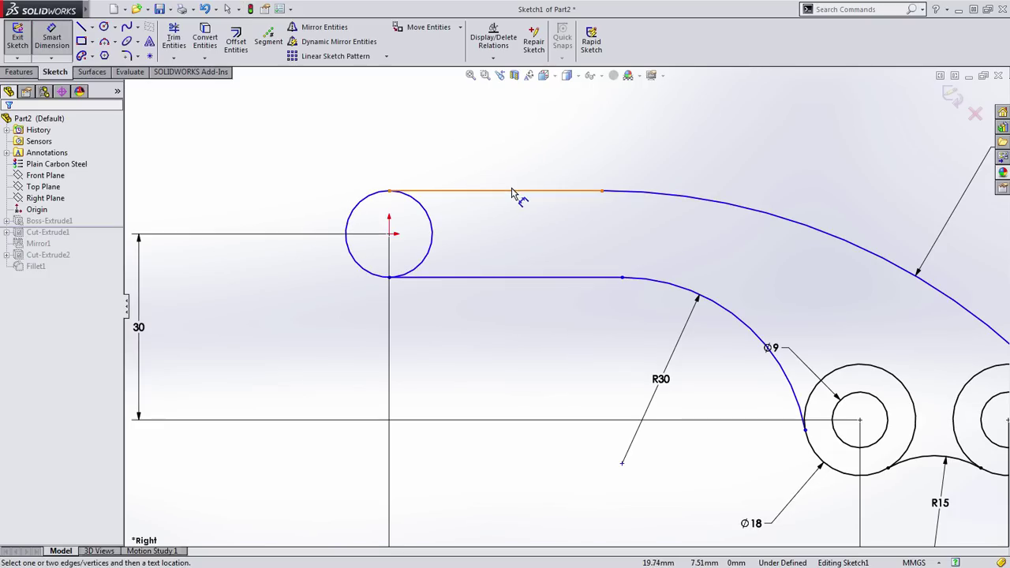
{"action": "left_click", "coordinate": [512, 192]}
{"action": "left_click", "coordinate": [500, 277]}
{"action": "left_click", "coordinate": [502, 235]}
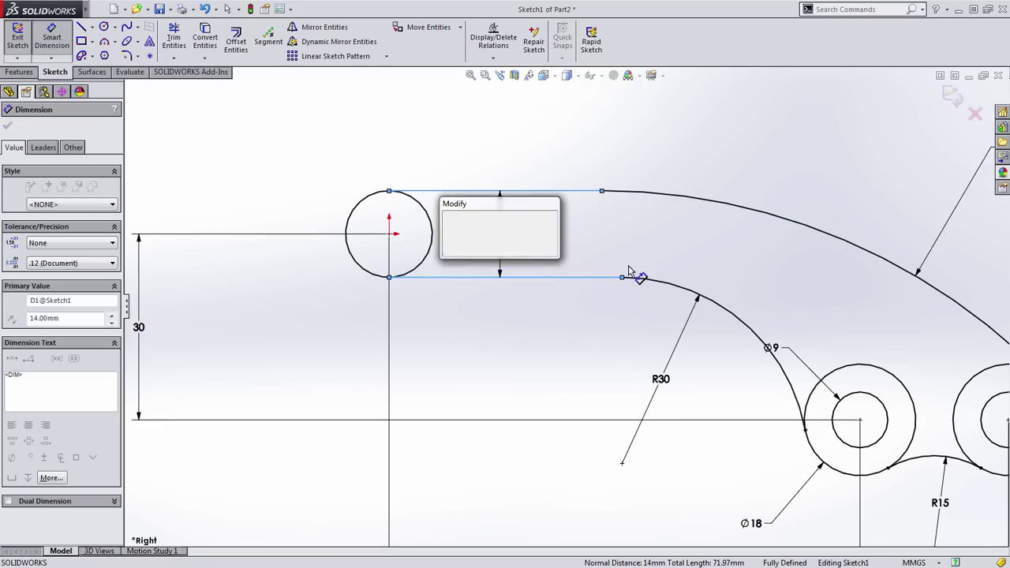
{"action": "type", "text": "12"}
{"action": "key", "text": "Return"}
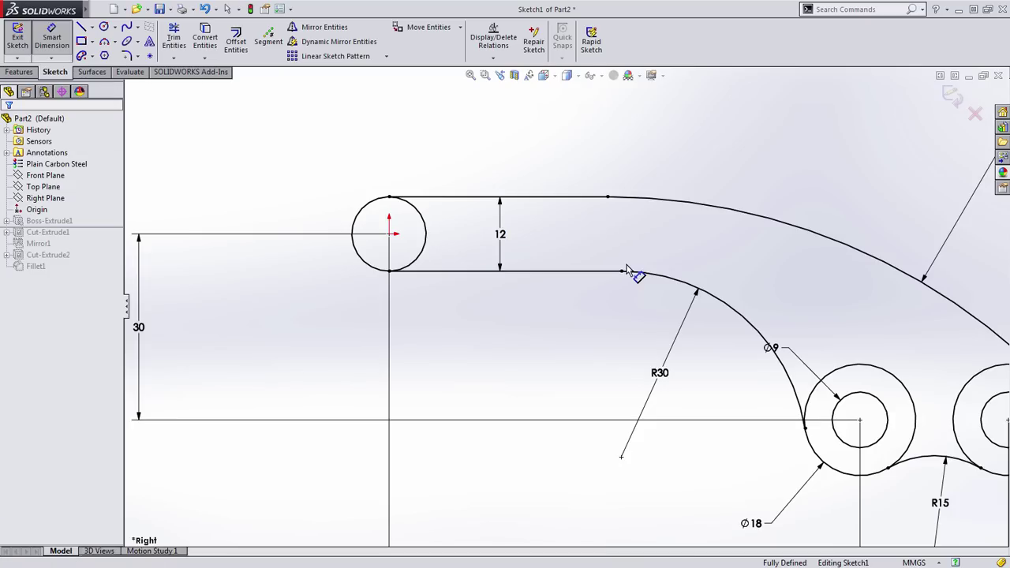
{"action": "key", "text": "Escape"}
{"action": "scroll", "coordinate": [564, 320], "scroll_direction": "down", "scroll_amount": 3}
{"action": "middle_click_drag", "start_coordinate": [573, 339], "coordinate": [530, 334], "text": "ctrl"}
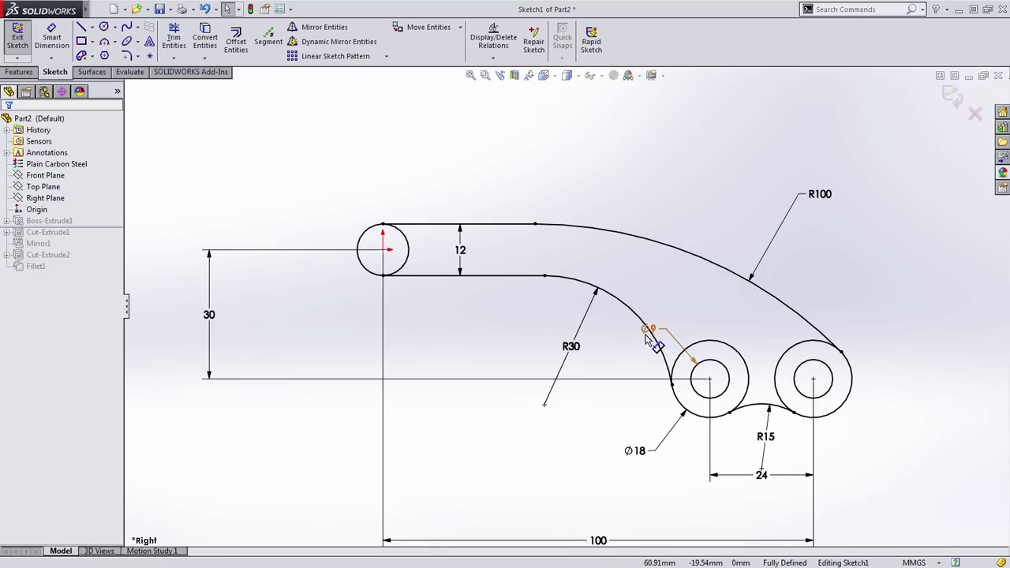
{"action": "left_click_drag", "start_coordinate": [647, 338], "coordinate": [630, 347]}
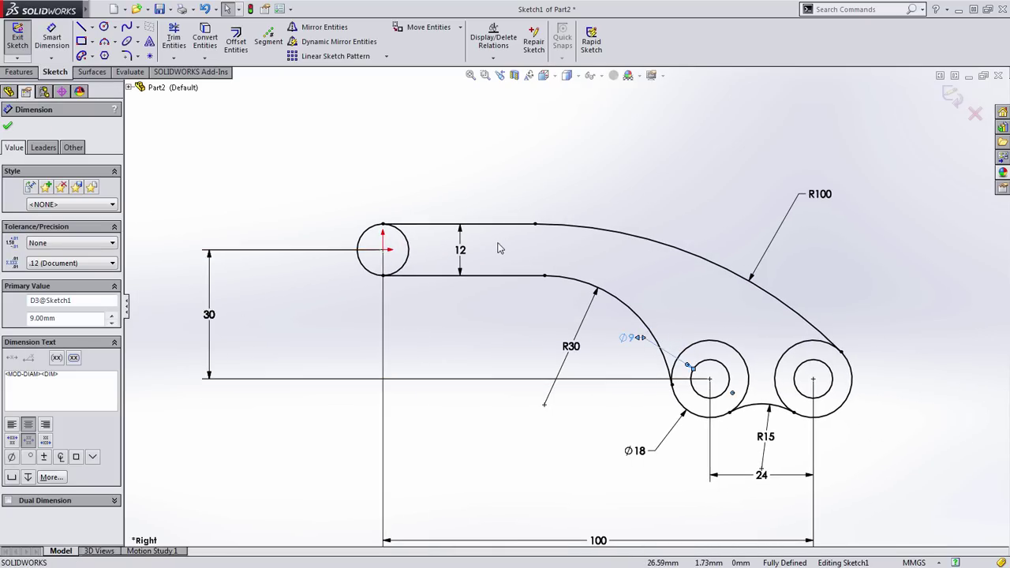
{"action": "key", "text": "Escape"}
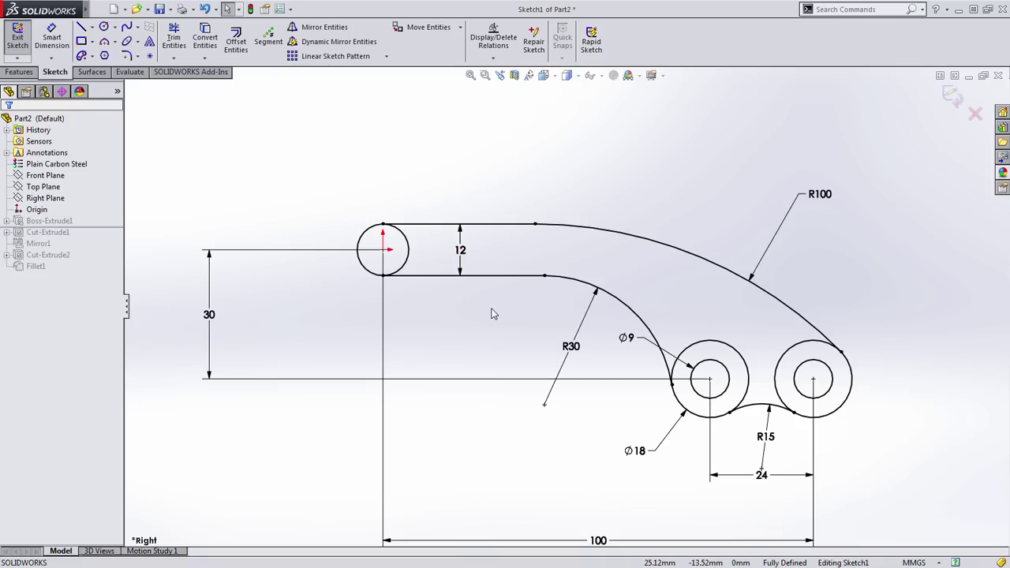
- Exit Sketch1 to rebuild the arm and roll forward past Cut-Extrude1
{"action": "left_click", "coordinate": [953, 96]}
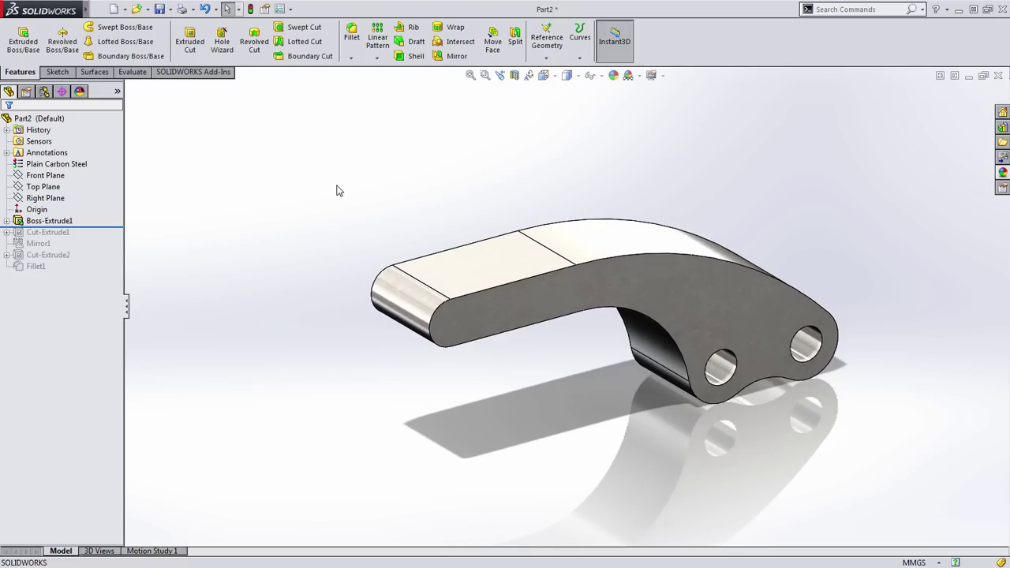
{"action": "left_click_drag", "start_coordinate": [95, 228], "coordinate": [94, 238]}
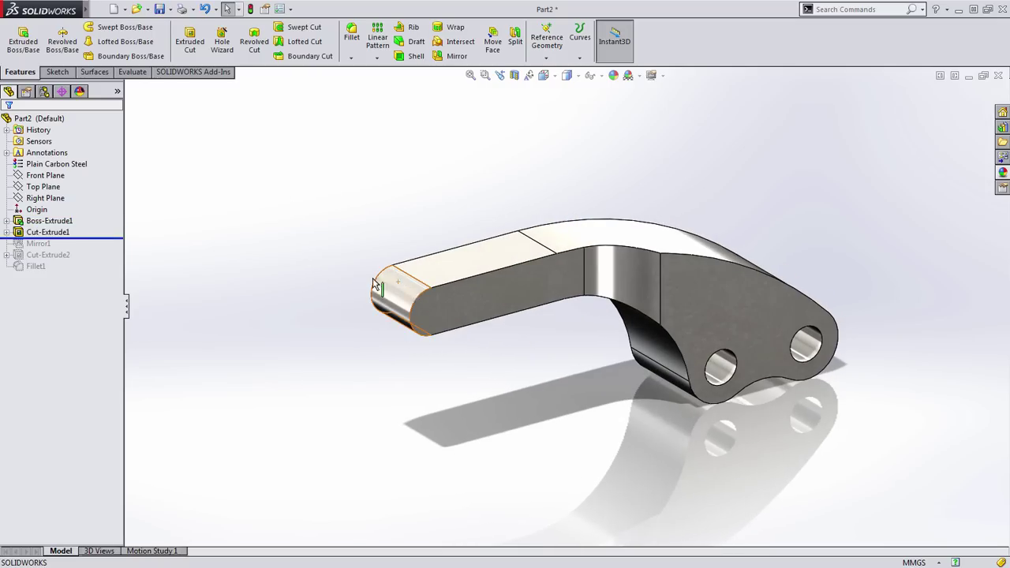
{"action": "middle_click_drag", "start_coordinate": [321, 228], "coordinate": [631, 292]}
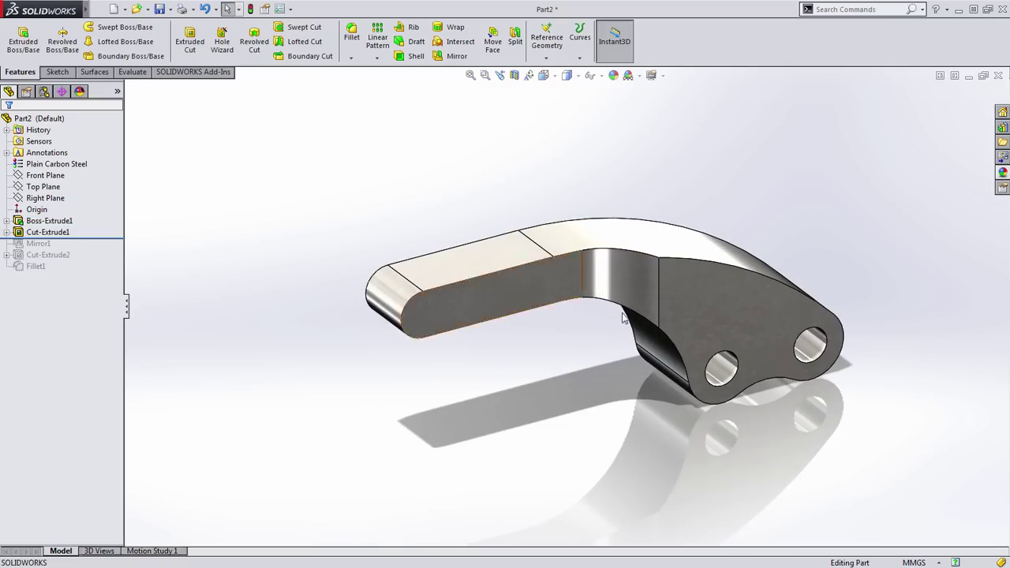
- Change the cut depth from 65 to 86 mm, then roll forward past Mirror1
{"action": "left_click", "coordinate": [627, 292]}
{"action": "left_click", "coordinate": [588, 341]}
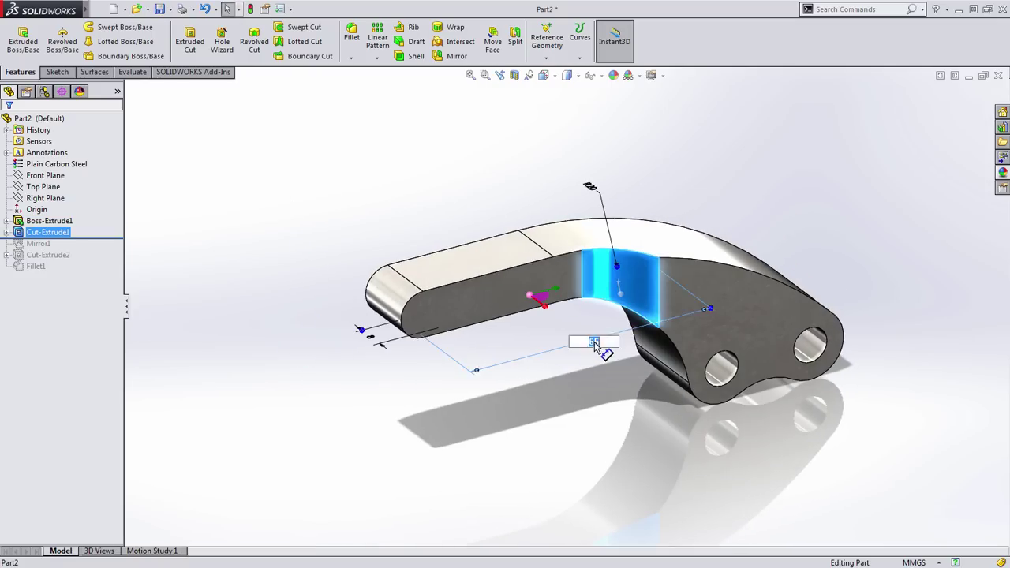
{"action": "type", "text": "86"}
{"action": "key", "text": "Return"}
{"action": "left_click", "coordinate": [668, 419]}
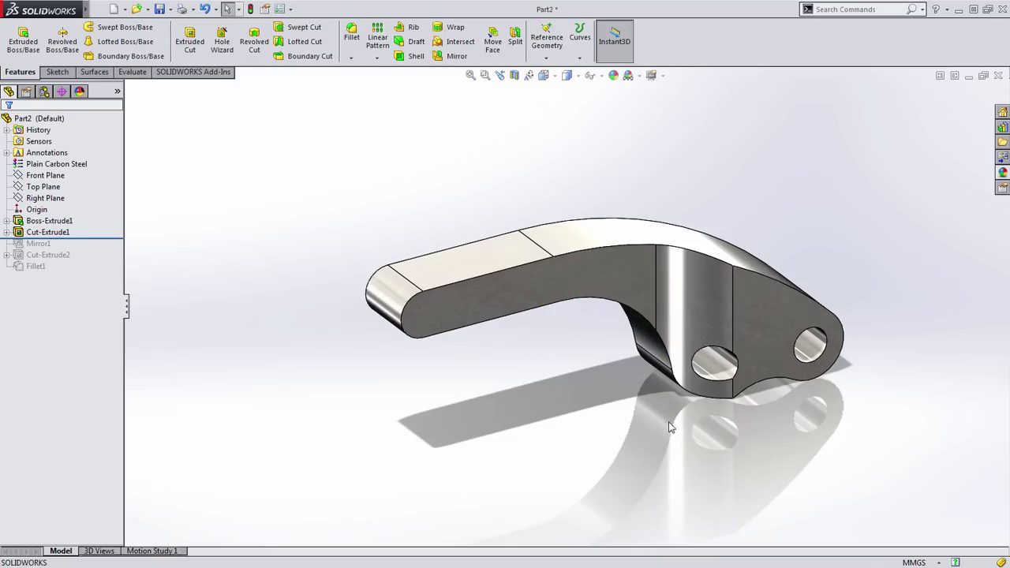
{"action": "middle_click_drag", "start_coordinate": [668, 419], "coordinate": [657, 375]}
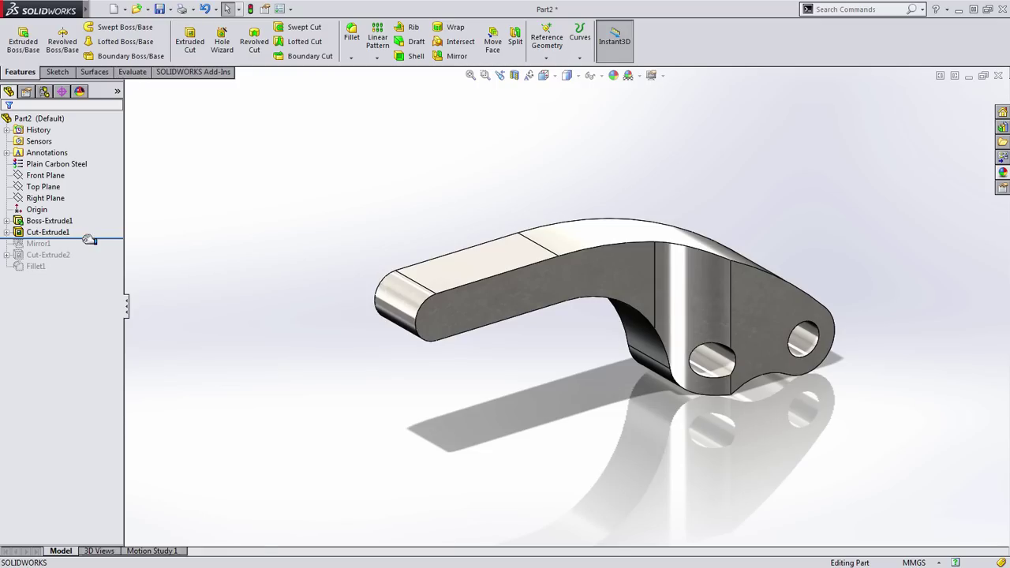
{"action": "left_click_drag", "start_coordinate": [88, 239], "coordinate": [94, 261]}
{"action": "middle_click_drag", "start_coordinate": [273, 334], "coordinate": [326, 344]}
- Start an Extruded Boss from Sketch1 using the ring region around the left hole
{"action": "left_click", "coordinate": [7, 221]}
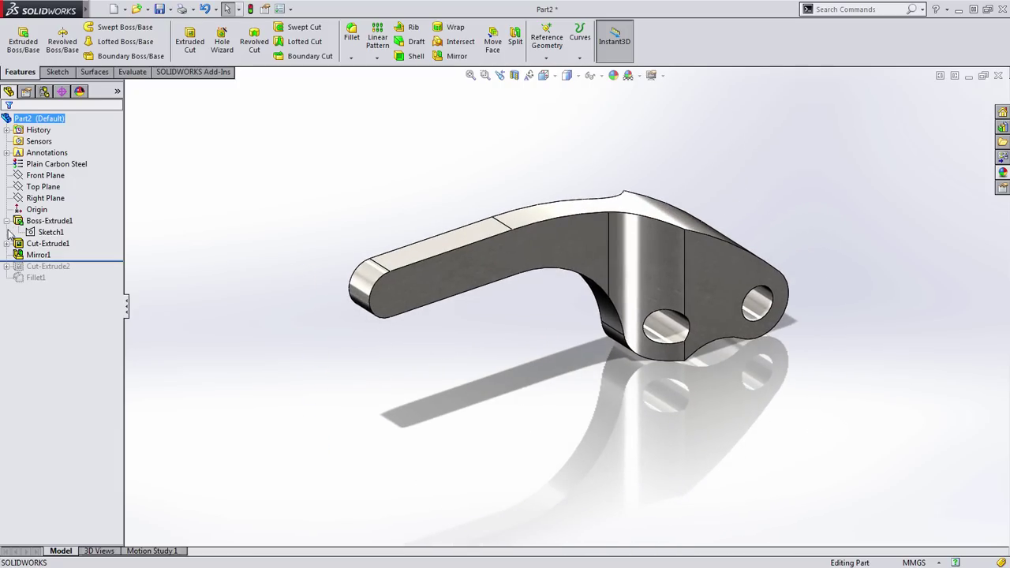
{"action": "left_click", "coordinate": [50, 232]}
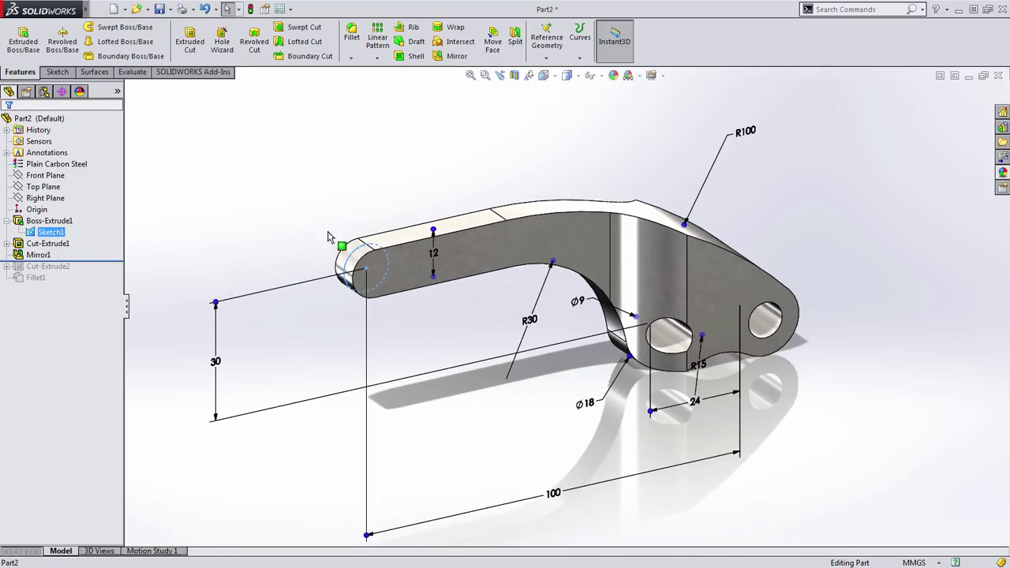
{"action": "left_click", "coordinate": [336, 238]}
{"action": "left_click", "coordinate": [363, 162]}
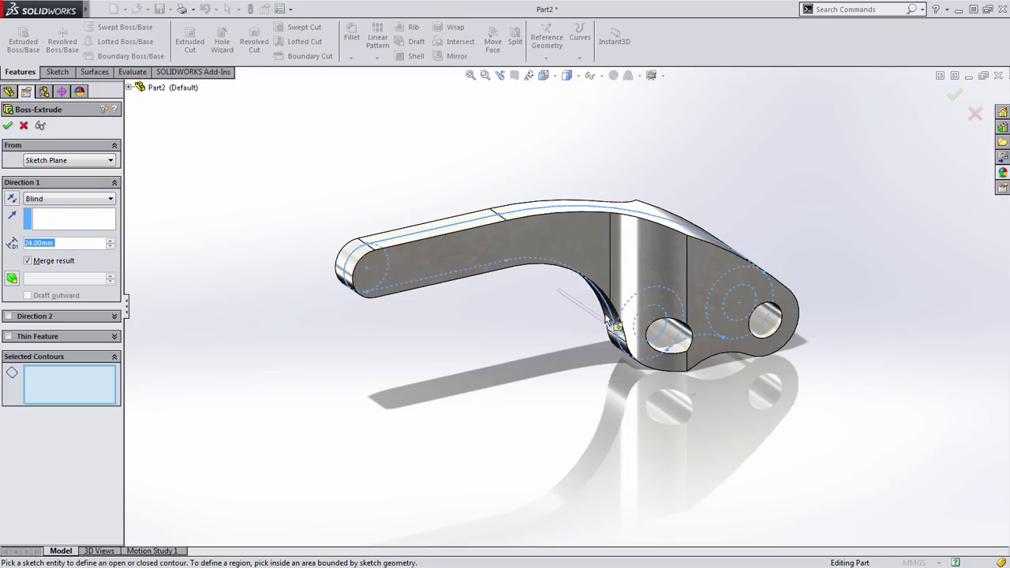
{"action": "left_click", "coordinate": [671, 301]}
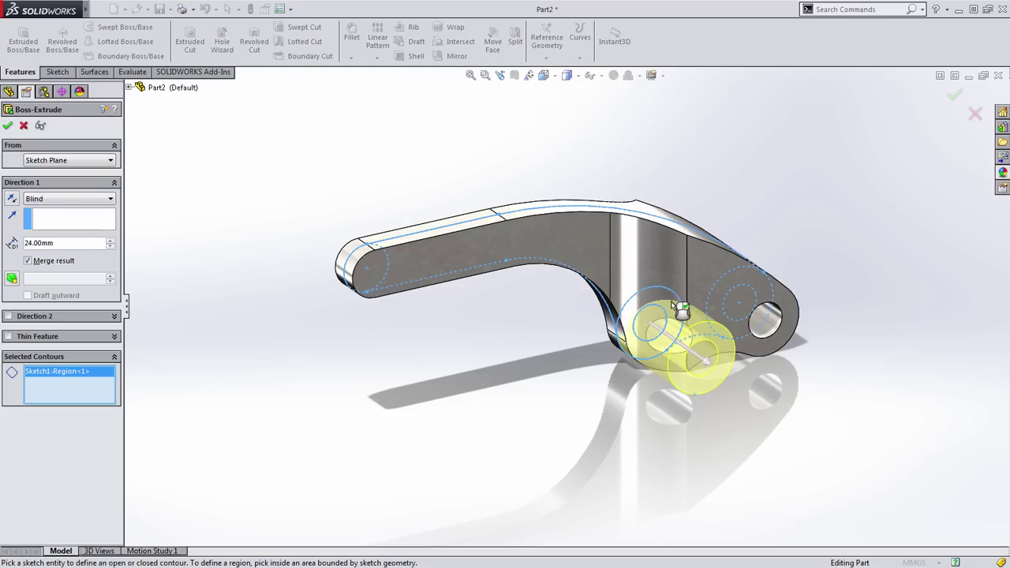
{"action": "scroll", "coordinate": [635, 374], "scroll_direction": "down", "scroll_amount": 2}
{"action": "key", "text": "ctrl+8"}
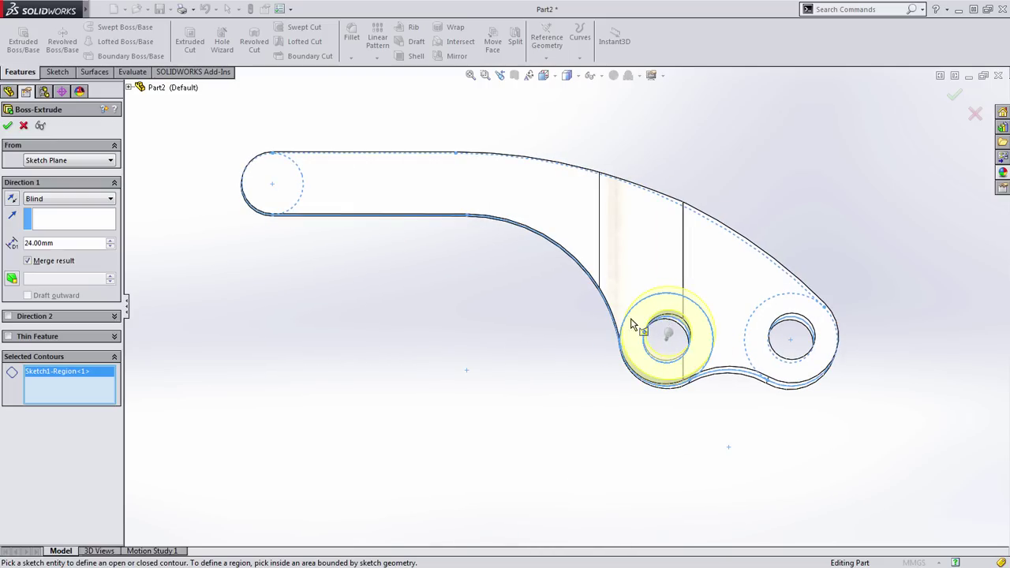
{"action": "middle_click_drag", "start_coordinate": [670, 334], "coordinate": [685, 424]}
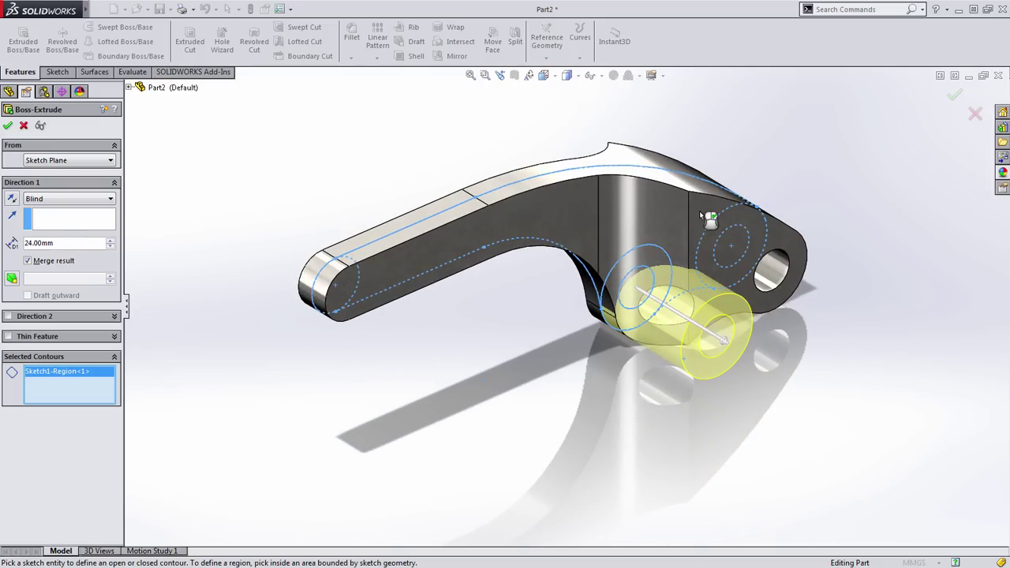
- Set the boss to Through All in both directions and confirm it
{"action": "left_click", "coordinate": [75, 202]}
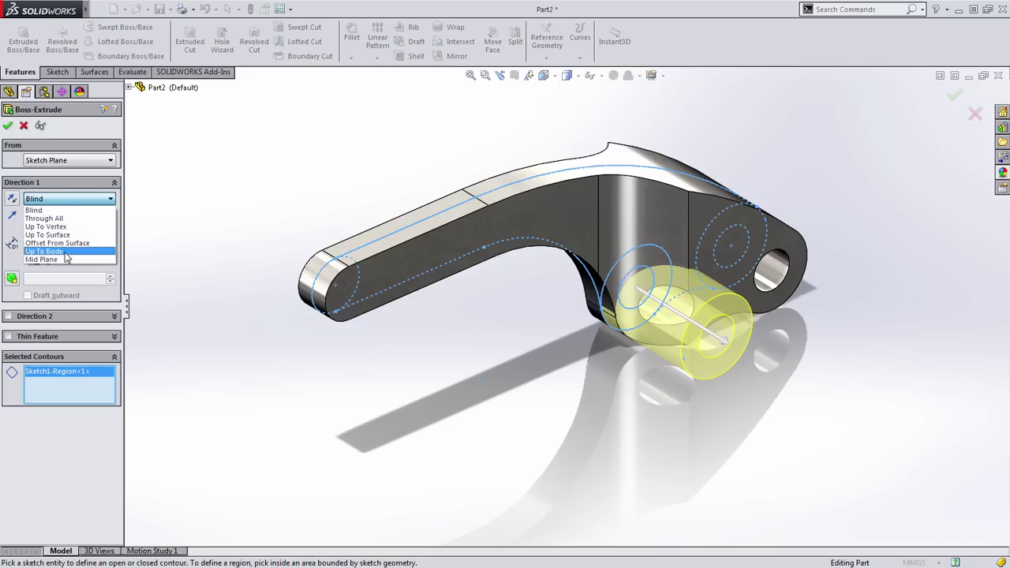
{"action": "left_click", "coordinate": [75, 216]}
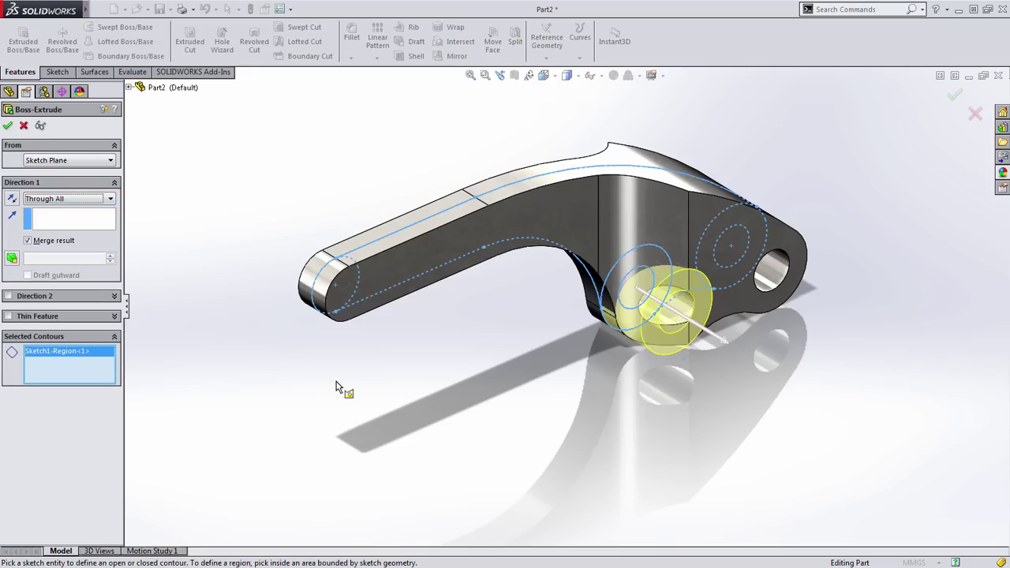
{"action": "left_click", "coordinate": [8, 296]}
{"action": "mouse_move", "coordinate": [361, 372]}
{"action": "middle_mouse_down"}
{"action": "mouse_move", "coordinate": [462, 354]}
{"action": "mouse_move", "coordinate": [362, 360]}
{"action": "middle_mouse_up"}
{"action": "left_click", "coordinate": [955, 94]}
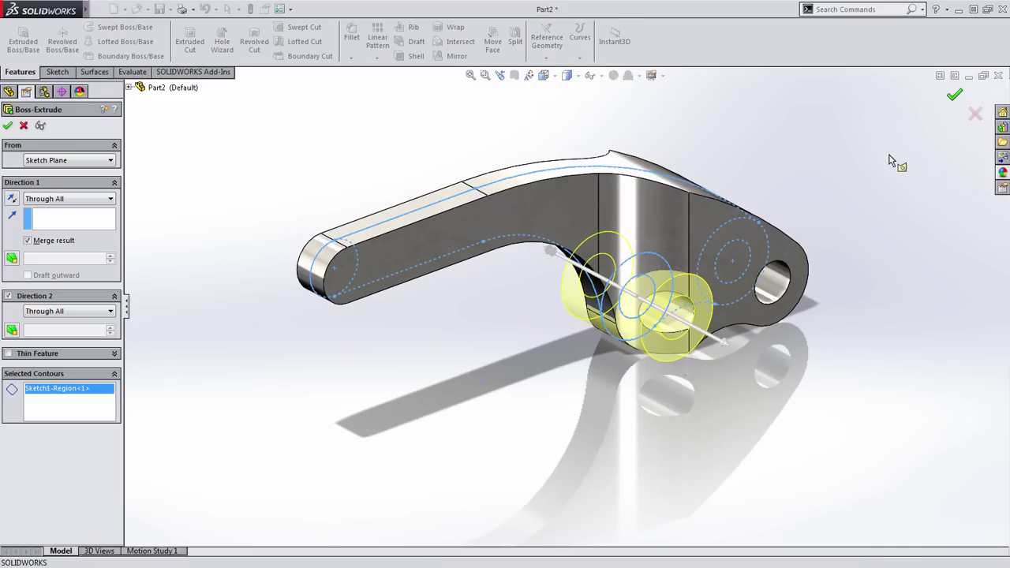
{"action": "middle_click_drag", "start_coordinate": [841, 312], "coordinate": [819, 353], "text": "ctrl"}
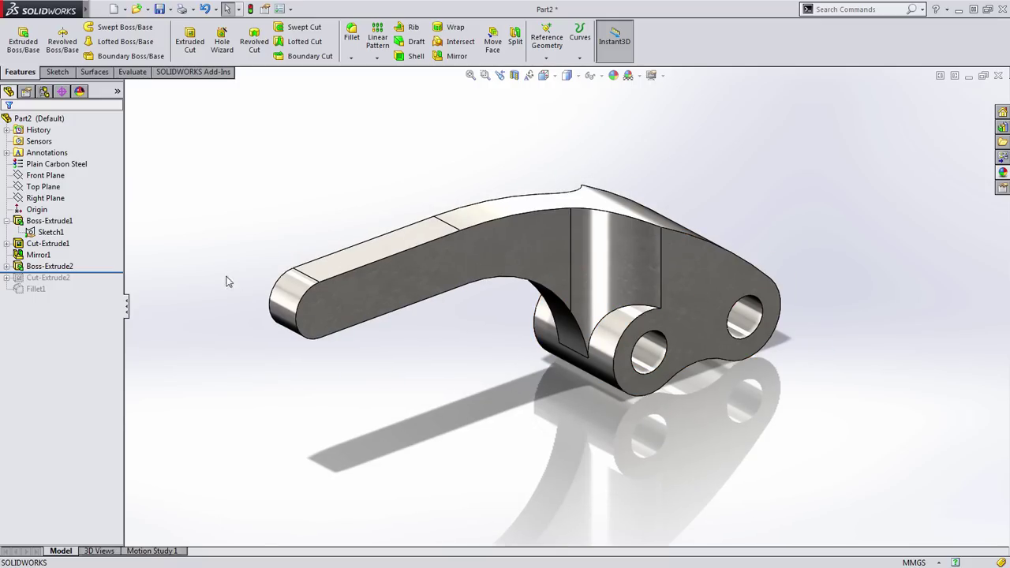
- Roll forward past Cut-Extrude2 and adjust its dimension through Instant3D
{"action": "left_click", "coordinate": [7, 221]}
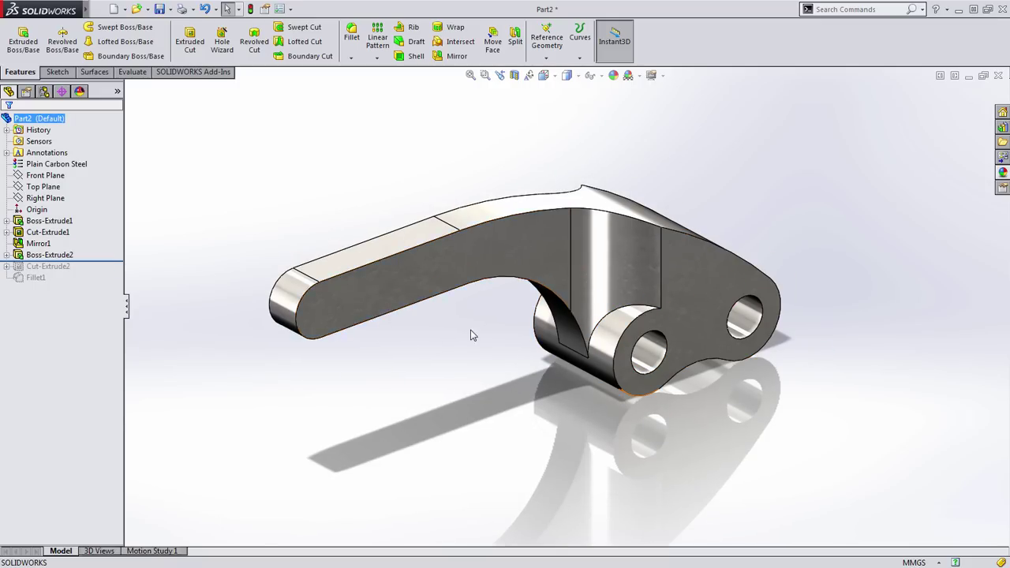
{"action": "key", "text": "f"}
{"action": "middle_click_drag", "start_coordinate": [470, 337], "coordinate": [347, 358], "text": "ctrl"}
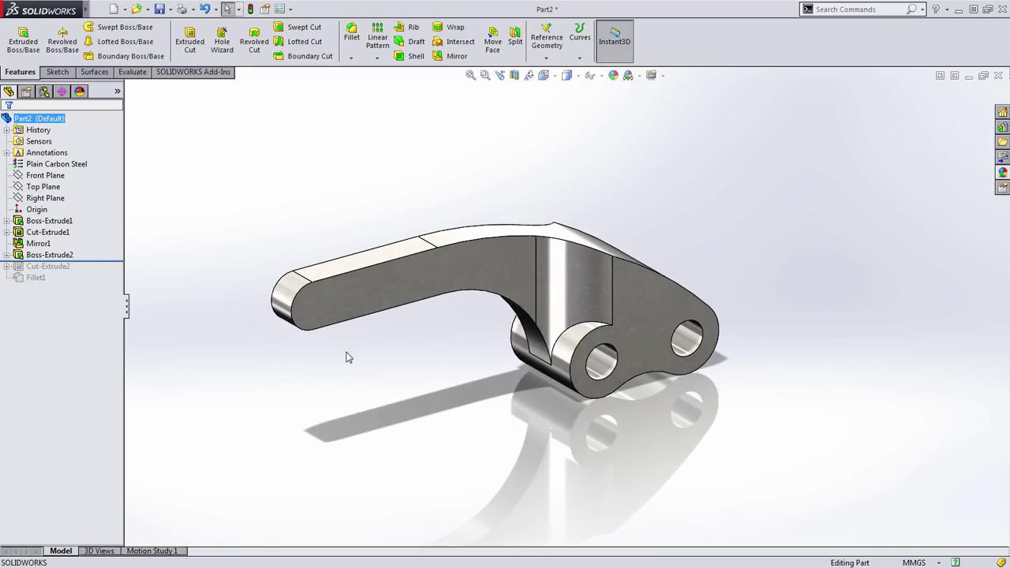
{"action": "left_click_drag", "start_coordinate": [99, 261], "coordinate": [99, 272]}
{"action": "middle_click_drag", "start_coordinate": [506, 364], "coordinate": [599, 314]}
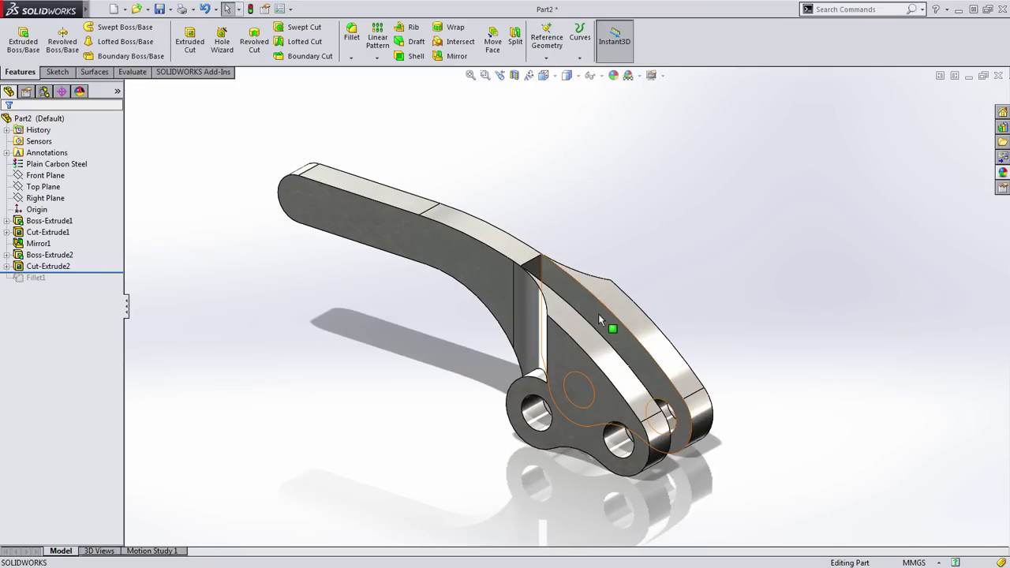
{"action": "left_click", "coordinate": [599, 313]}
{"action": "left_click", "coordinate": [500, 335]}
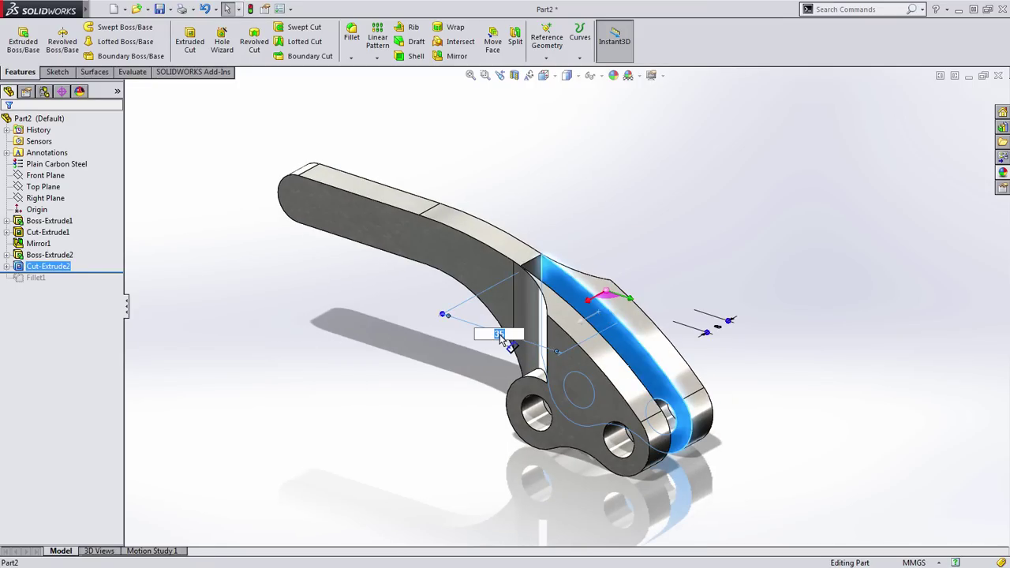
{"action": "key", "text": "Escape"}
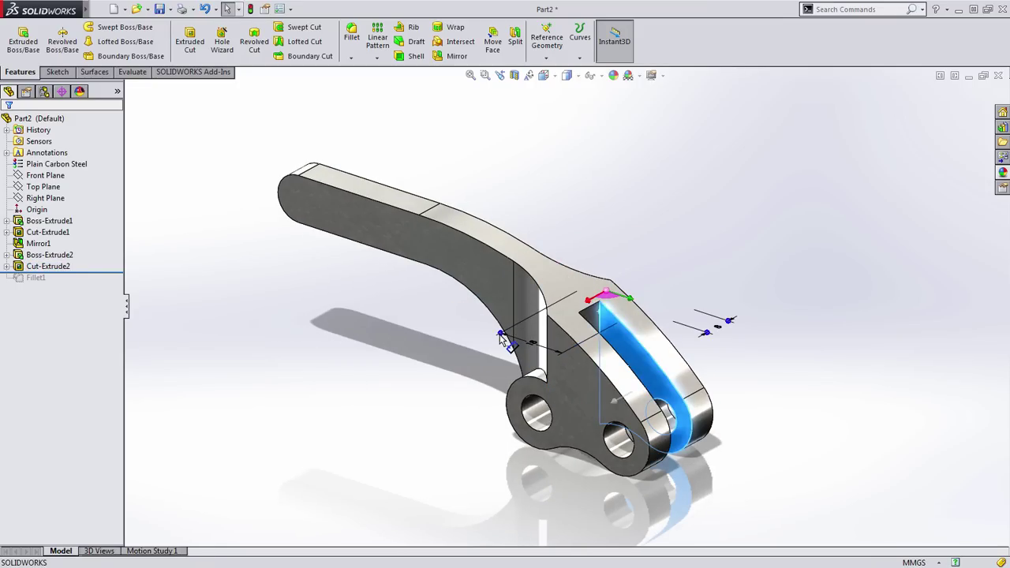
{"action": "left_click", "coordinate": [389, 304]}
{"action": "middle_click_drag", "start_coordinate": [385, 304], "coordinate": [467, 338]}
- Roll forward past Fillet1 to bring back the red fillets
{"action": "left_click_drag", "start_coordinate": [114, 271], "coordinate": [113, 283]}
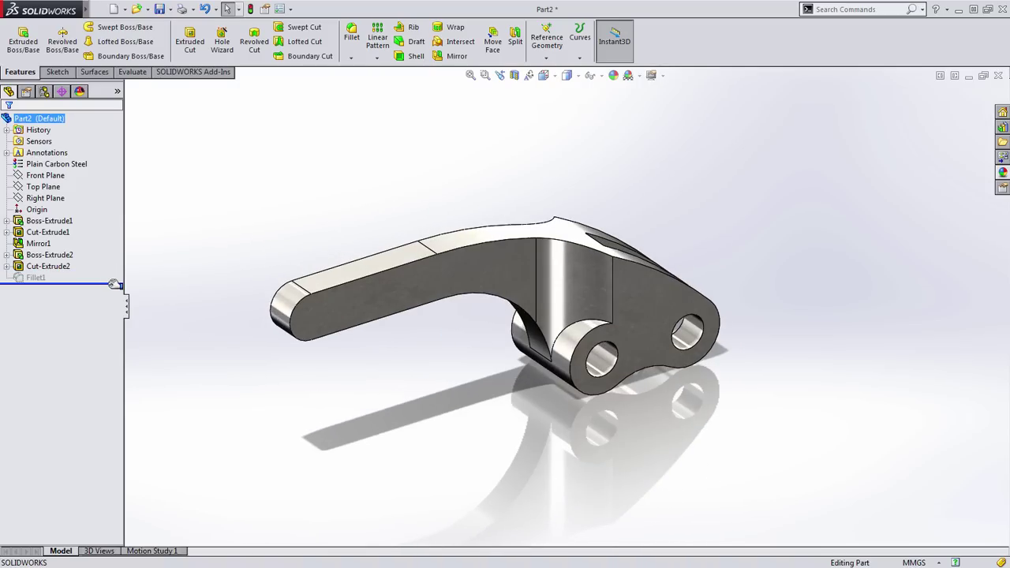
{"action": "scroll", "coordinate": [480, 313], "scroll_direction": "down", "scroll_amount": 2}
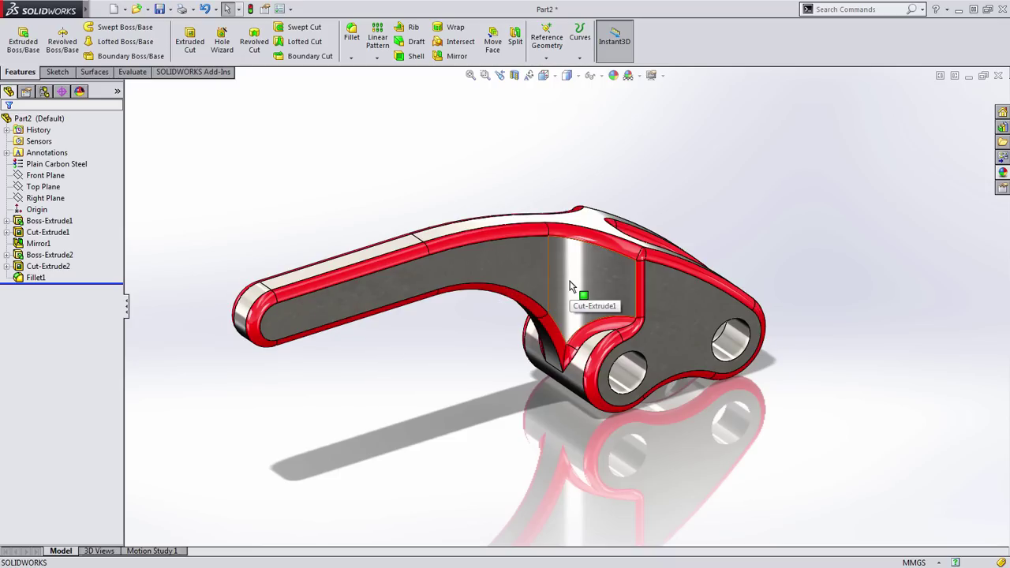
{"action": "scroll", "coordinate": [607, 322], "scroll_direction": "down", "scroll_amount": 2}
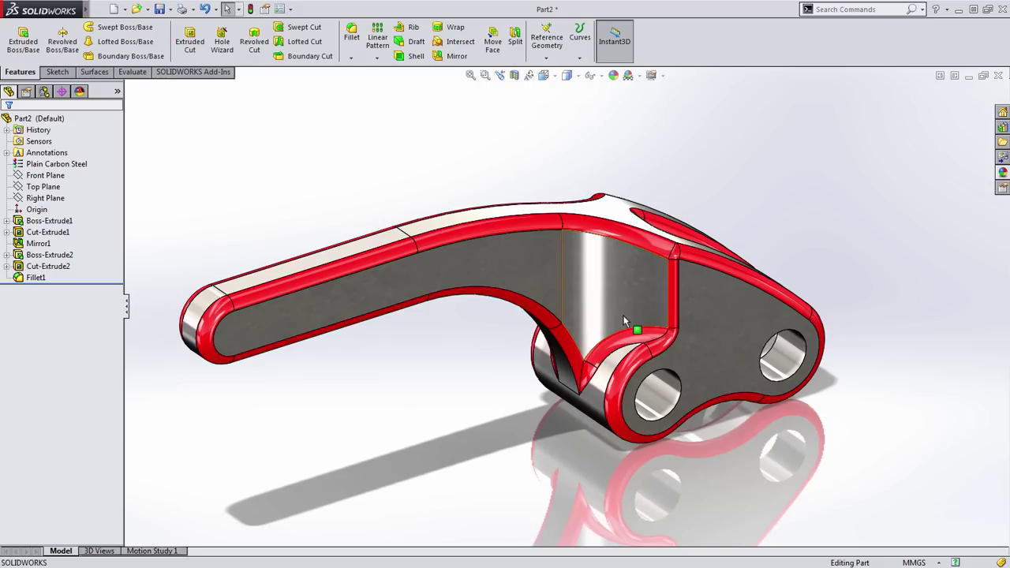
{"action": "scroll", "coordinate": [623, 322], "scroll_direction": "up", "scroll_amount": 3}
{"action": "middle_click_drag", "start_coordinate": [455, 376], "coordinate": [492, 375], "text": "ctrl"}
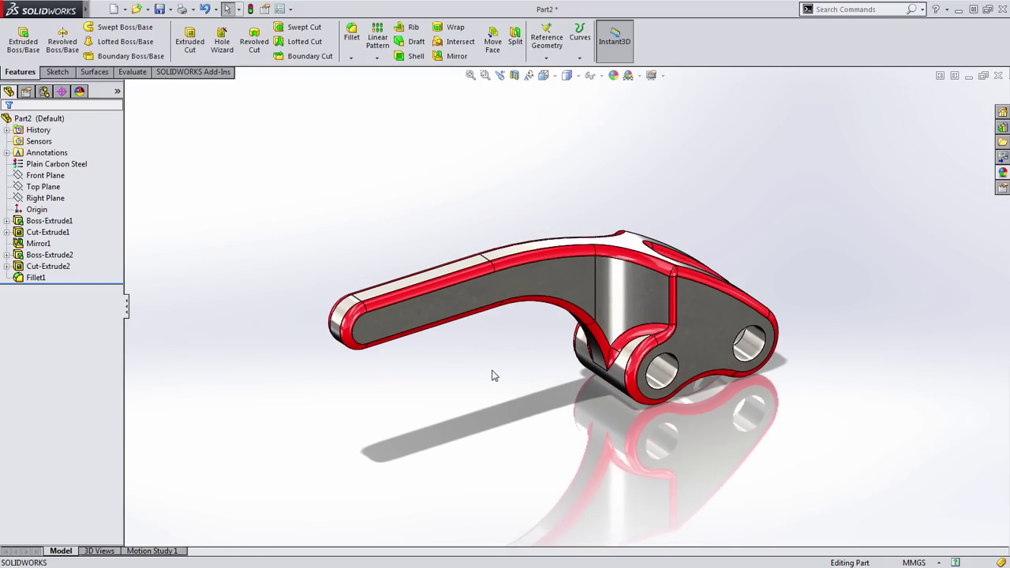
{"action": "mouse_move", "coordinate": [498, 402]}
{"action": "middle_mouse_down"}
{"action": "mouse_move", "coordinate": [496, 384]}
{"action": "mouse_move", "coordinate": [505, 395]}
{"action": "mouse_move", "coordinate": [496, 395]}
{"action": "middle_mouse_up"}
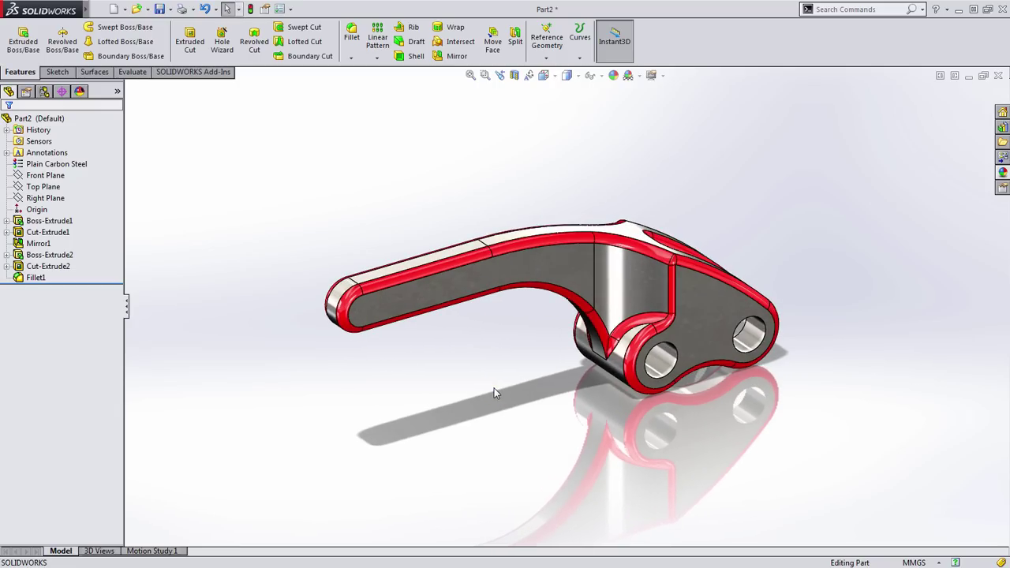
- Launch SimulationXpress from the Evaluate tools and begin at the fixtures step
{"action": "left_click", "coordinate": [132, 72]}
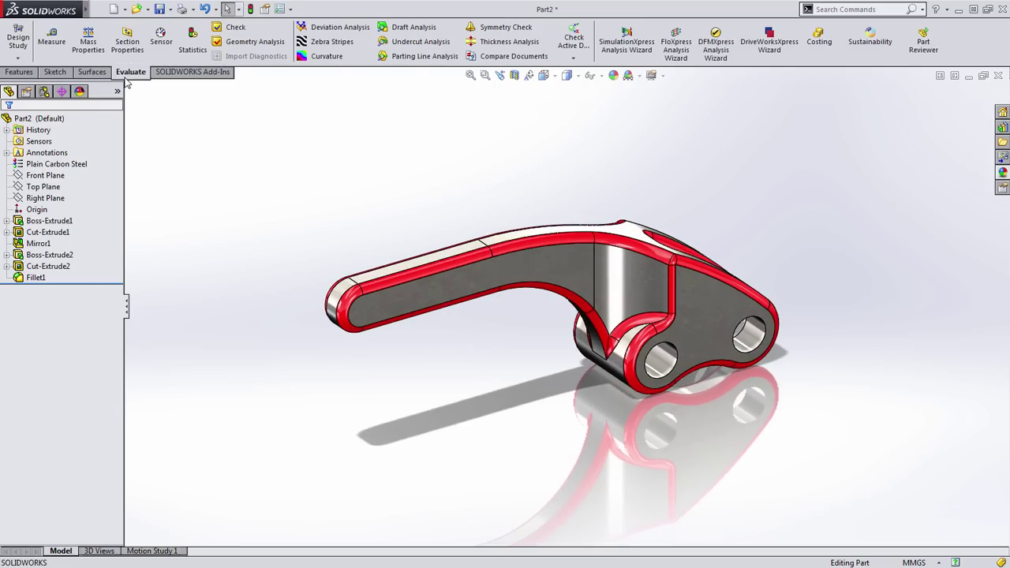
{"action": "left_click", "coordinate": [626, 46]}
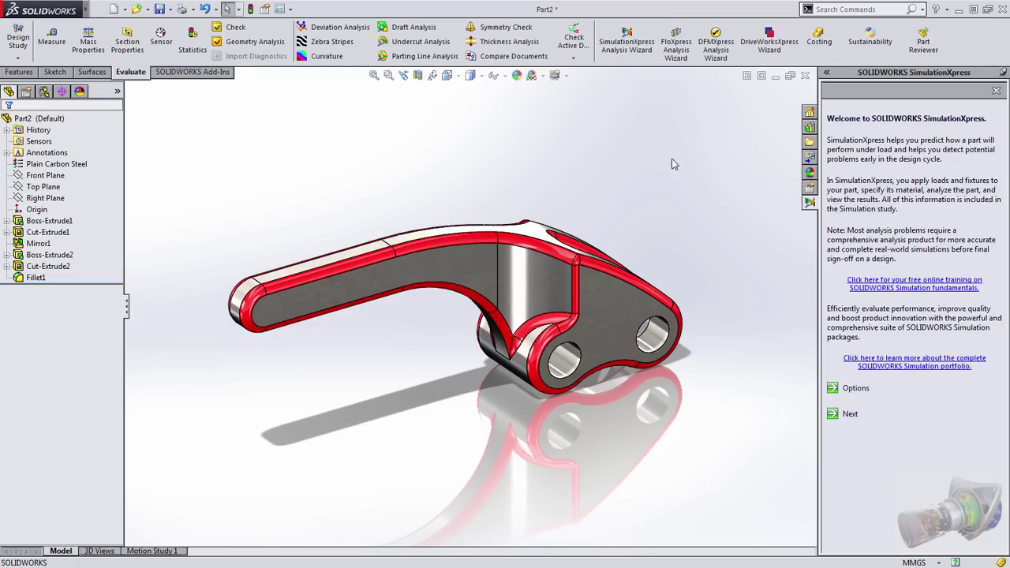
{"action": "left_click", "coordinate": [857, 416]}
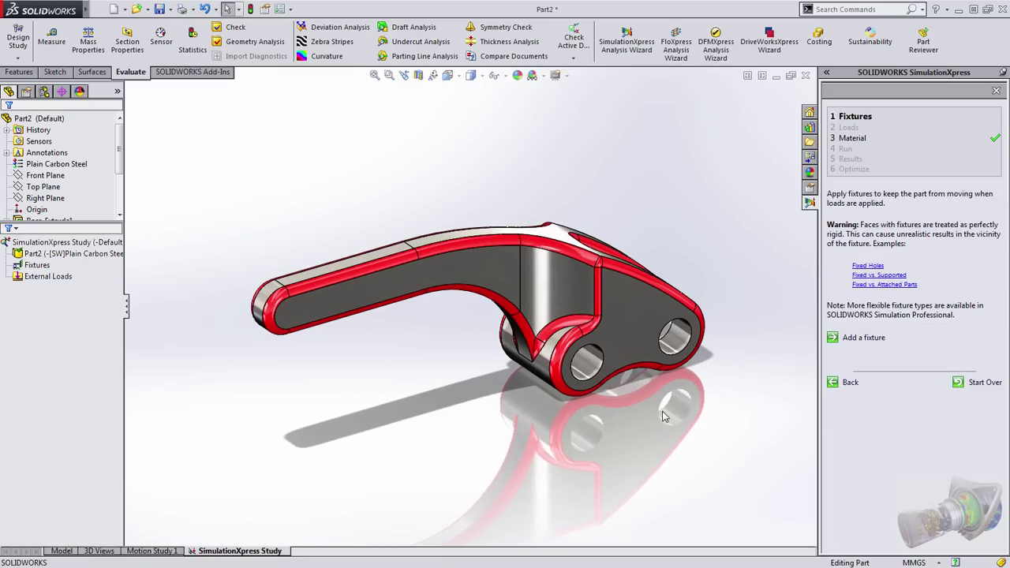
- Fix the three hole faces as Fixed-1 and advance to the Loads step
{"action": "left_click", "coordinate": [877, 341]}
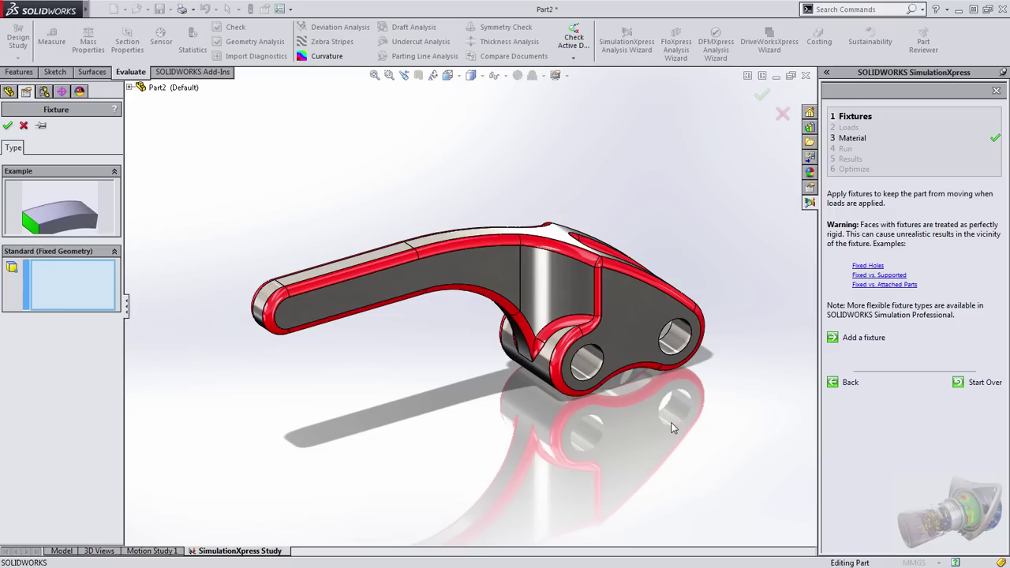
{"action": "left_click", "coordinate": [586, 365]}
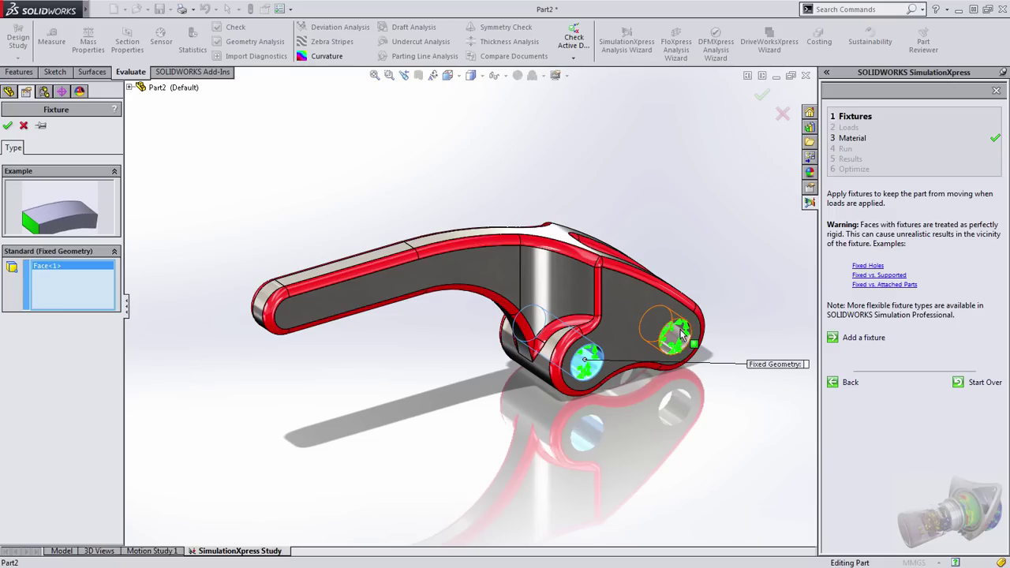
{"action": "left_click", "coordinate": [685, 341]}
{"action": "middle_click_drag", "start_coordinate": [685, 341], "coordinate": [730, 439]}
{"action": "left_click", "coordinate": [634, 444]}
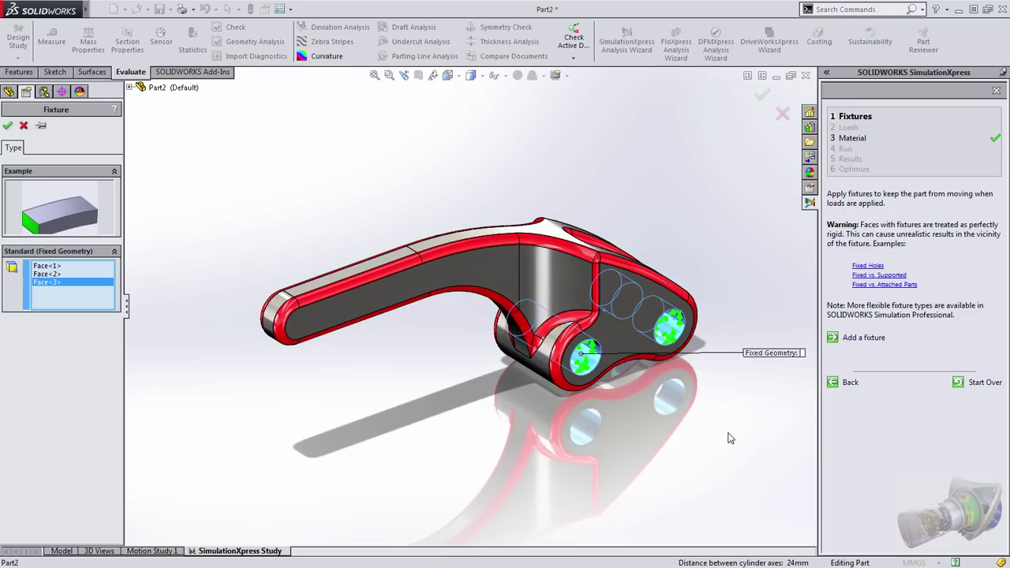
{"action": "middle_click_drag", "start_coordinate": [715, 435], "coordinate": [696, 443], "text": "ctrl"}
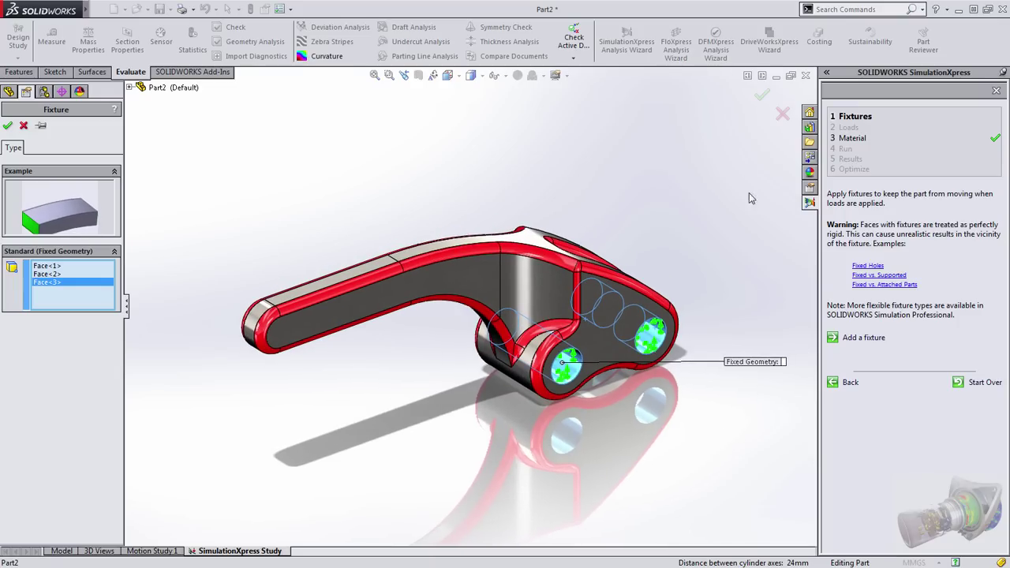
{"action": "left_click", "coordinate": [763, 97]}
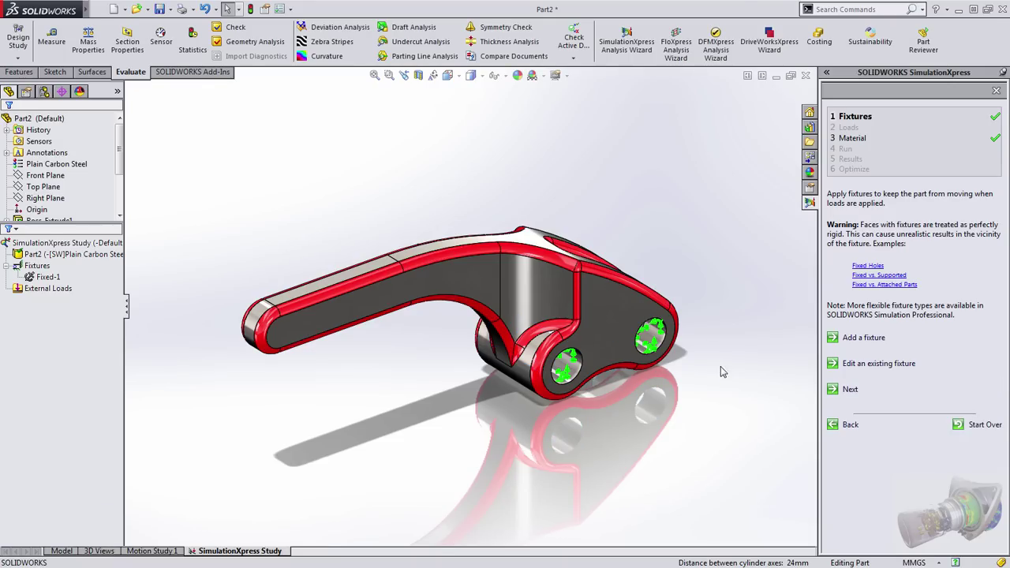
{"action": "middle_click_drag", "start_coordinate": [721, 367], "coordinate": [713, 363]}
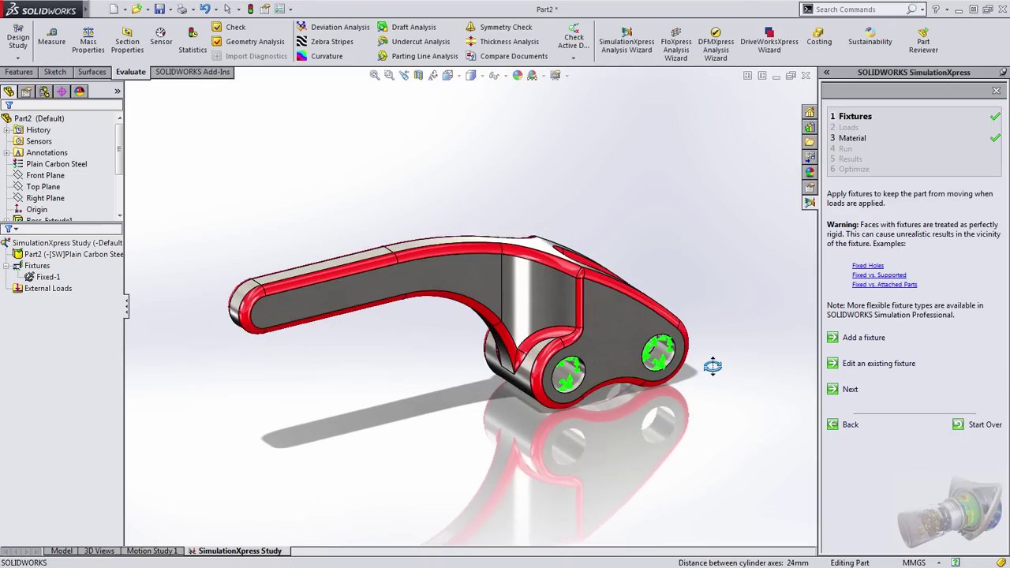
{"action": "left_click", "coordinate": [853, 390]}
- Apply a 500 N force to the long arm's top face only
{"action": "middle_click_drag", "start_coordinate": [721, 450], "coordinate": [723, 466]}
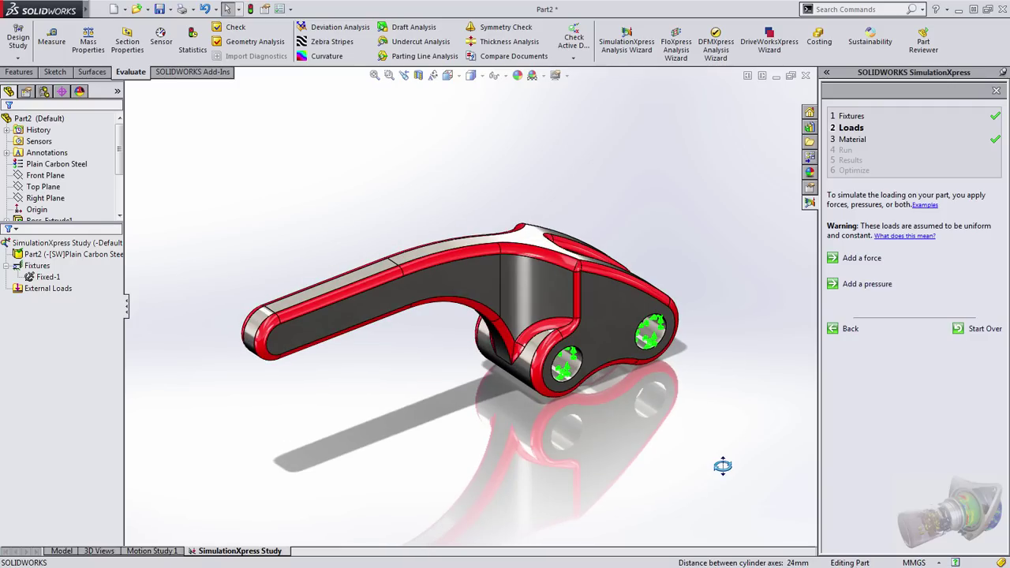
{"action": "left_click", "coordinate": [862, 259]}
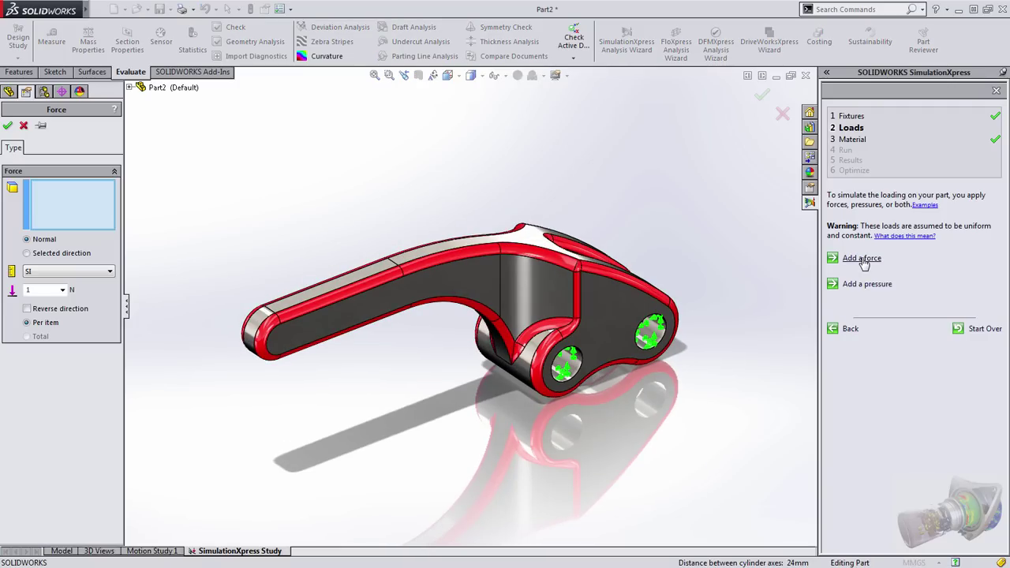
{"action": "left_click", "coordinate": [291, 309]}
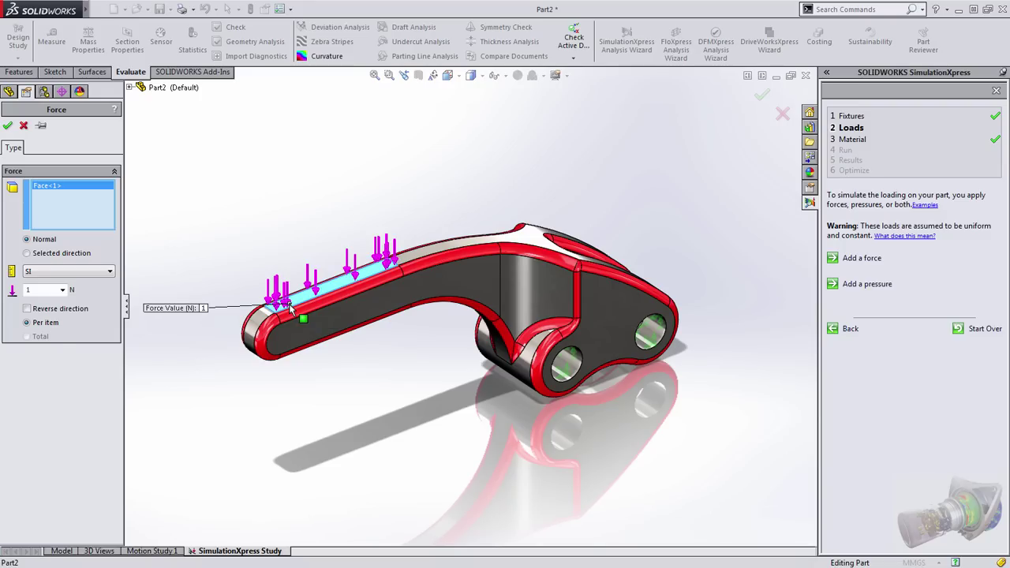
{"action": "double_click", "coordinate": [45, 290]}
{"action": "type", "text": "500"}
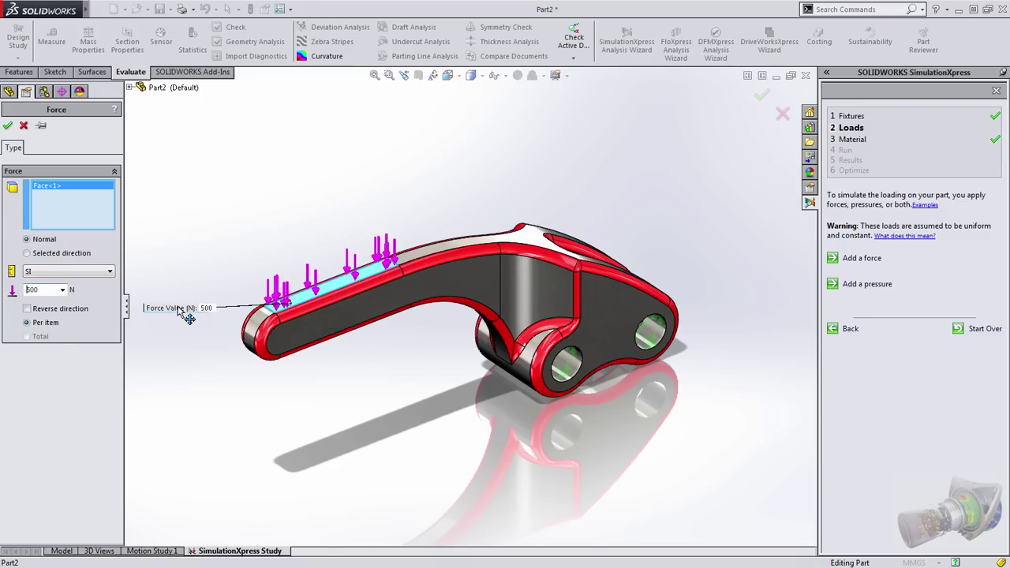
{"action": "scroll", "coordinate": [192, 315], "scroll_direction": "up", "scroll_amount": 3}
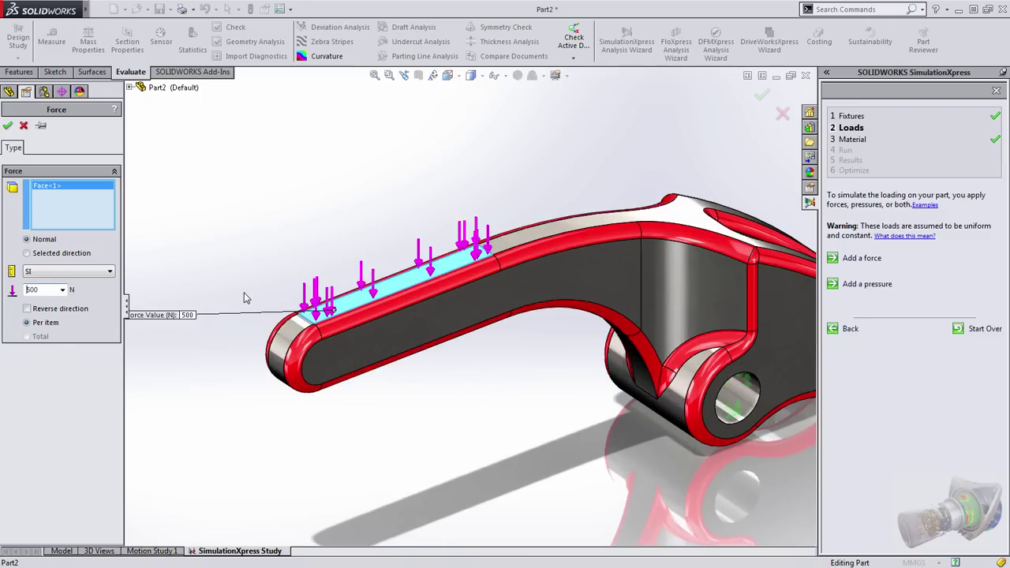
{"action": "left_click", "coordinate": [356, 358]}
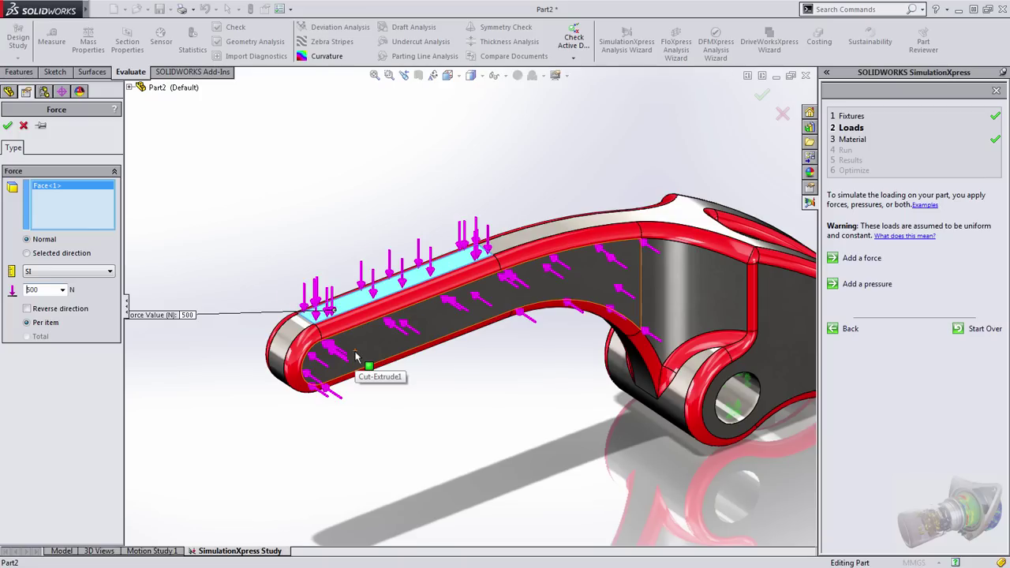
{"action": "left_click", "coordinate": [504, 286]}
{"action": "scroll", "coordinate": [421, 376], "scroll_direction": "down", "scroll_amount": 2}
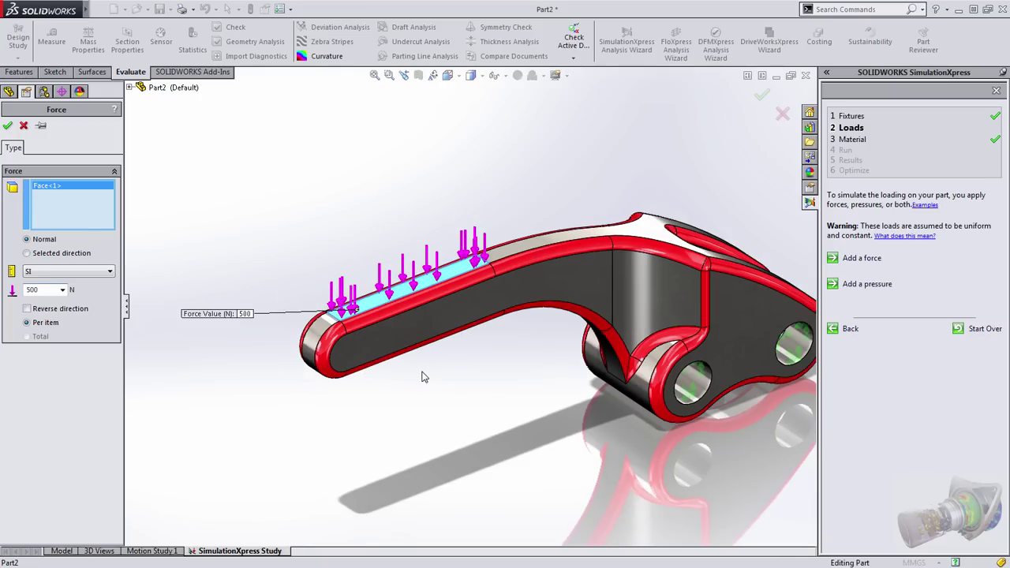
{"action": "scroll", "coordinate": [421, 377], "scroll_direction": "down", "scroll_amount": 1}
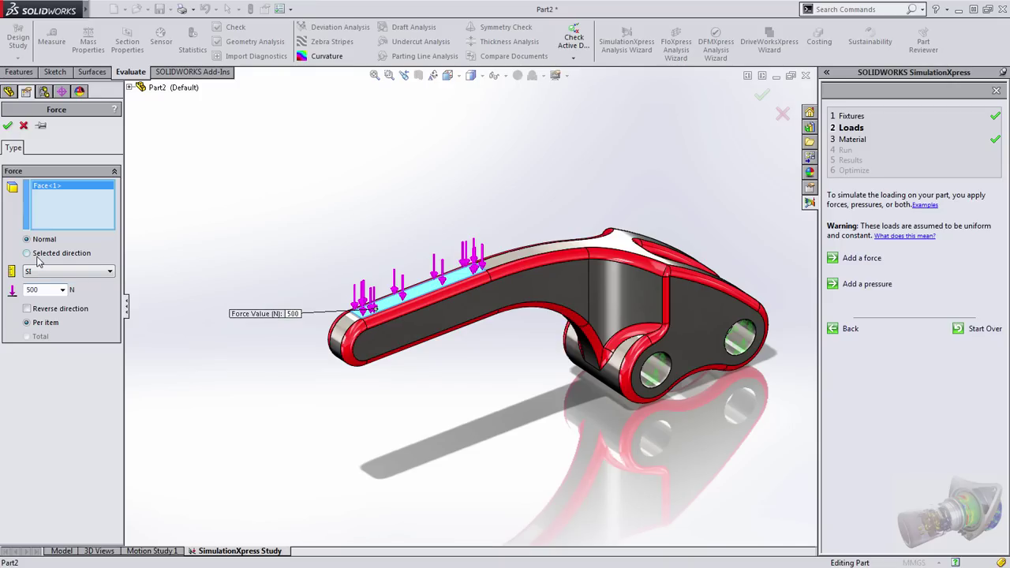
{"action": "left_click", "coordinate": [7, 126]}
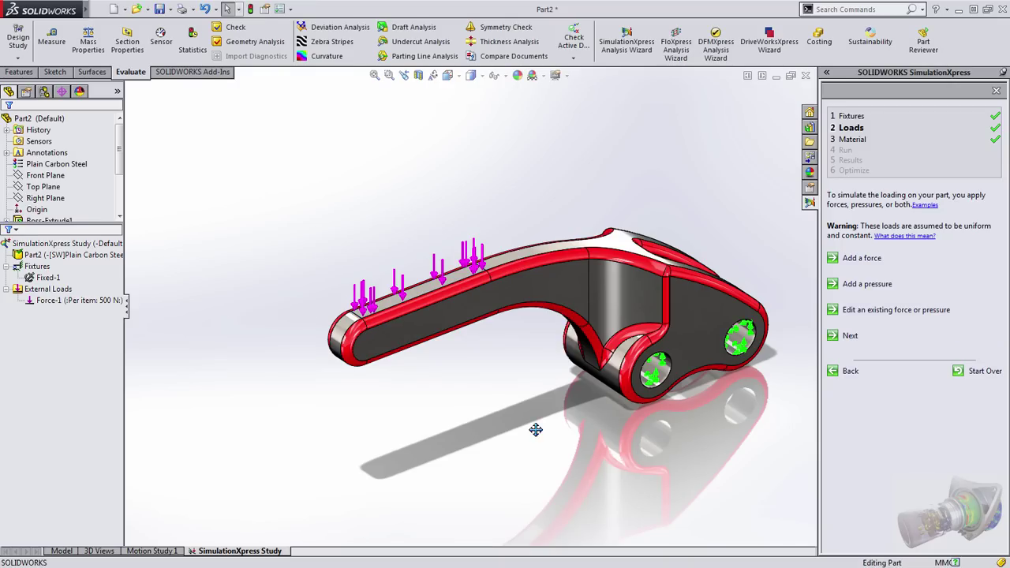
- Keep Plain Carbon Steel as the material and run the simulation
{"action": "middle_click_drag", "start_coordinate": [537, 429], "coordinate": [501, 445]}
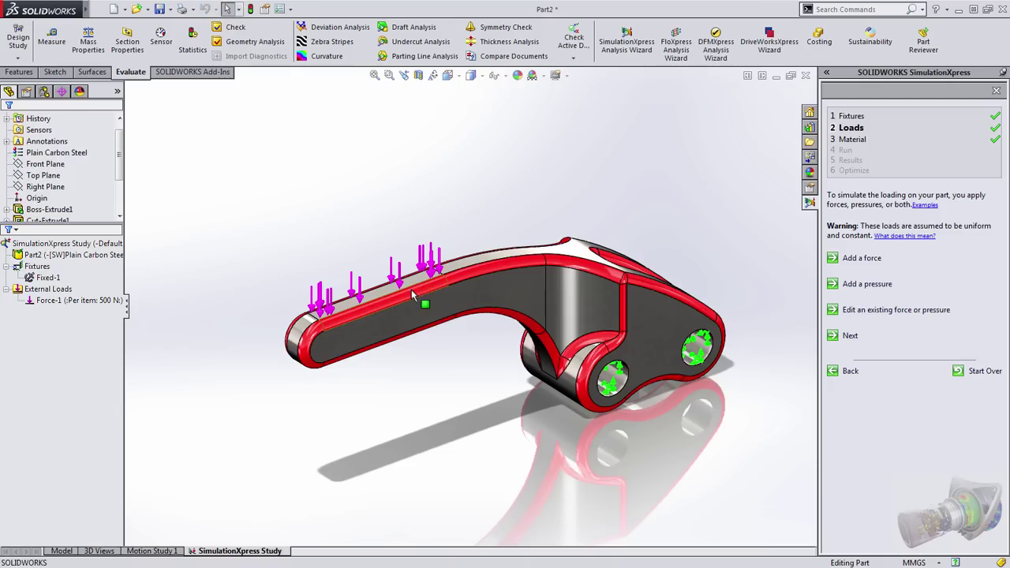
{"action": "left_click", "coordinate": [850, 337]}
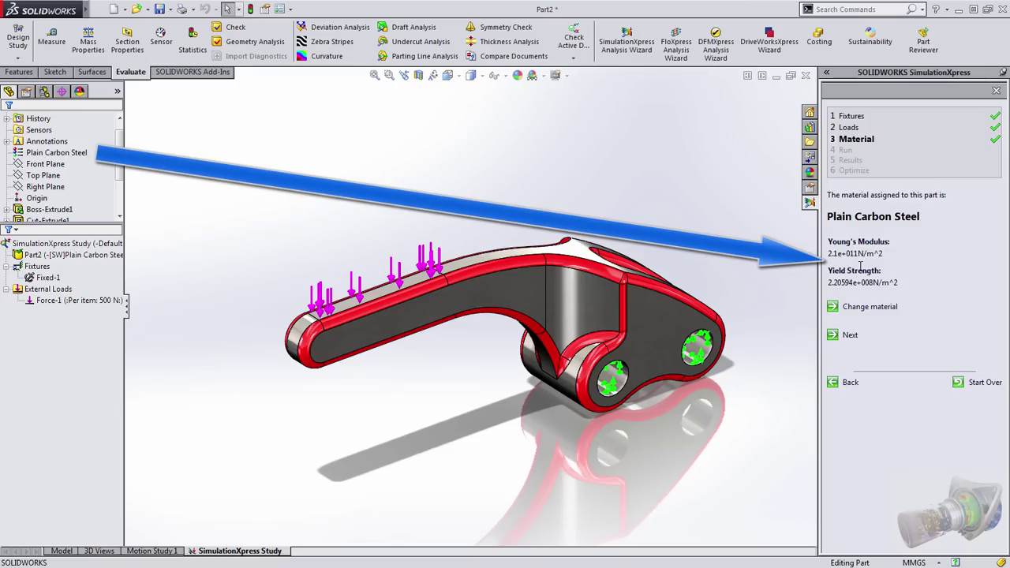
{"action": "left_click", "coordinate": [852, 337]}
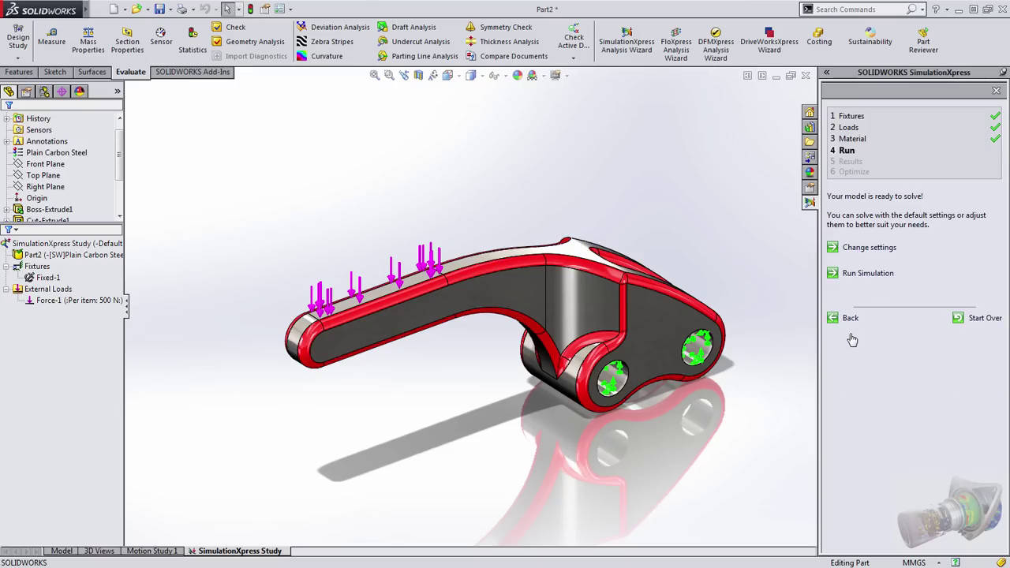
{"action": "left_click", "coordinate": [869, 280]}
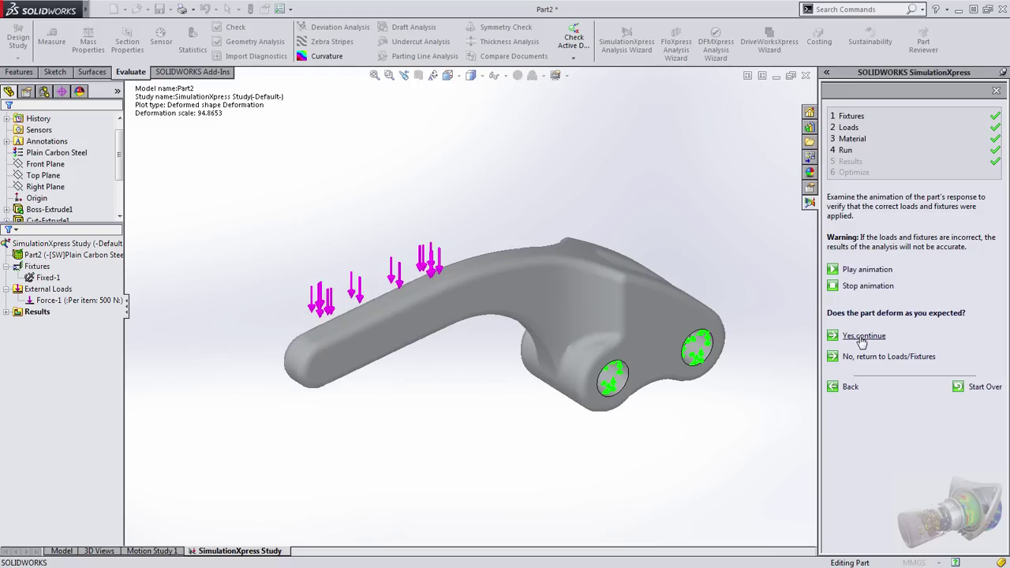
- Confirm the deformation, then plot where factor of safety falls below 3 (minimum 2.43883)
{"action": "left_click", "coordinate": [863, 340]}
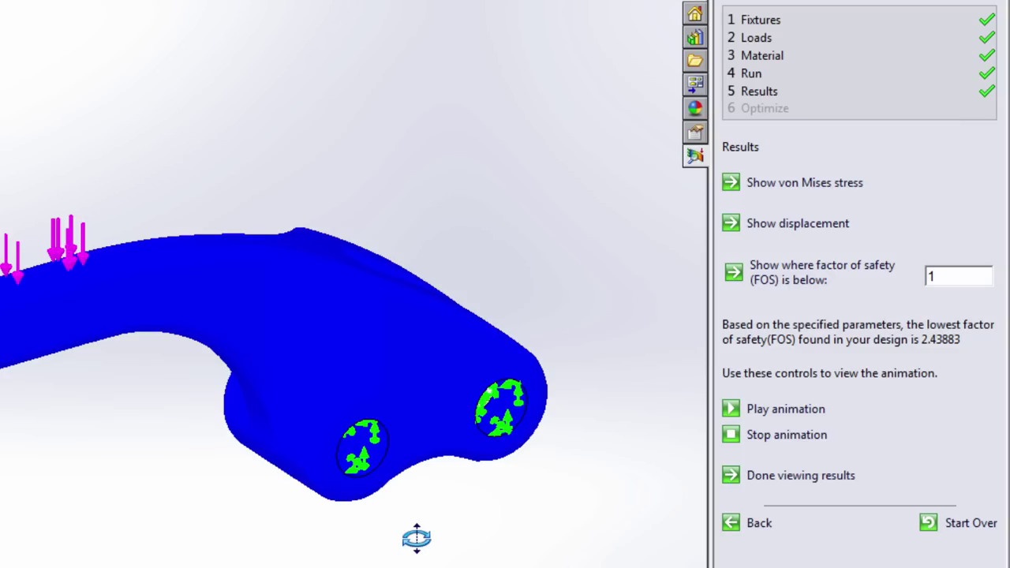
{"action": "double_click", "coordinate": [951, 278]}
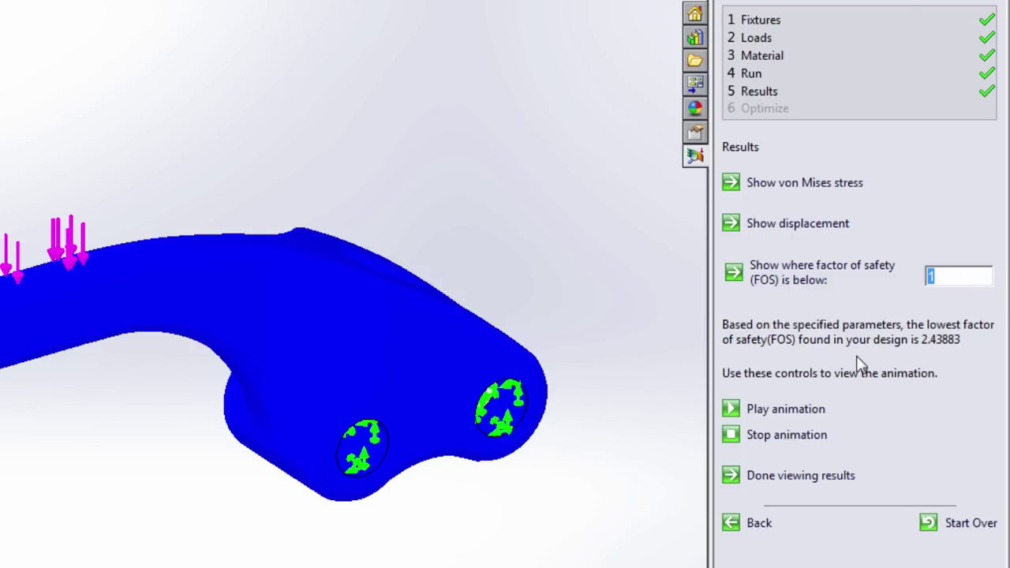
{"action": "type", "text": "3"}
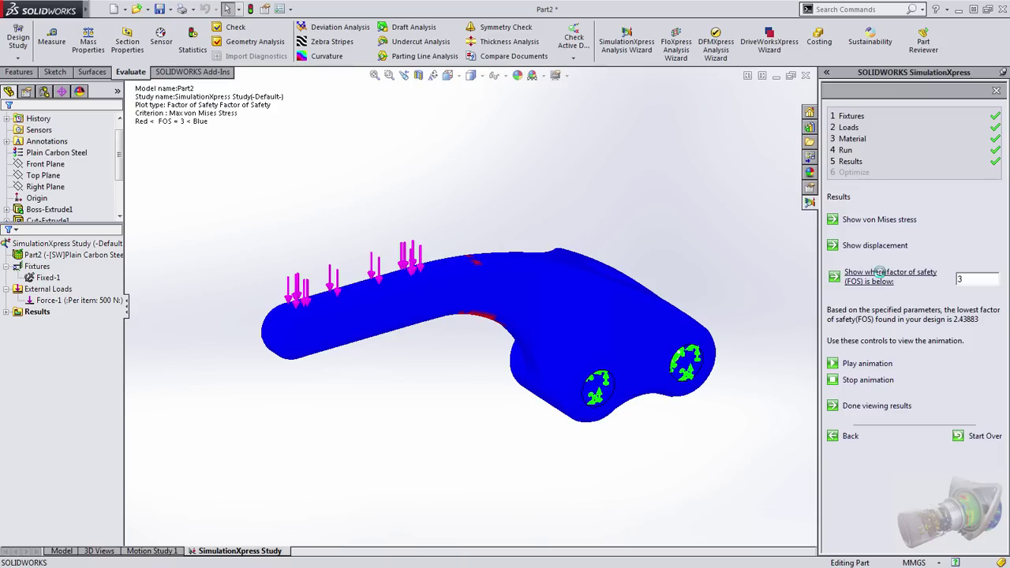
{"action": "mouse_move", "coordinate": [474, 402]}
{"action": "middle_mouse_down"}
{"action": "mouse_move", "coordinate": [512, 270]}
{"action": "mouse_move", "coordinate": [576, 315]}
{"action": "mouse_move", "coordinate": [582, 343]}
{"action": "mouse_move", "coordinate": [464, 385]}
{"action": "mouse_move", "coordinate": [451, 428]}
{"action": "mouse_move", "coordinate": [465, 434]}
{"action": "mouse_move", "coordinate": [486, 414]}
{"action": "mouse_move", "coordinate": [474, 416]}
{"action": "middle_mouse_up"}
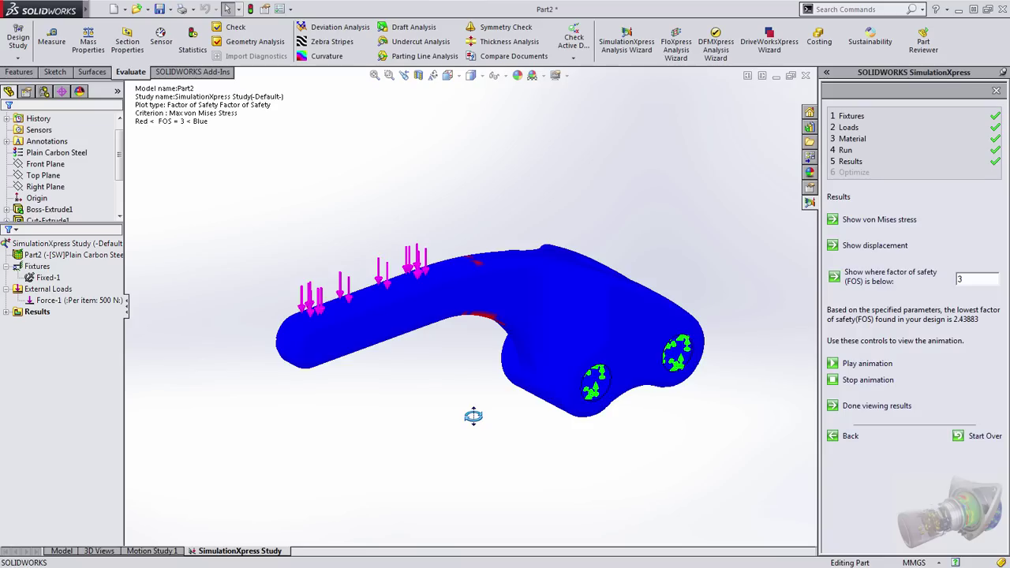
{"action": "middle_click_drag", "start_coordinate": [485, 410], "coordinate": [478, 404]}
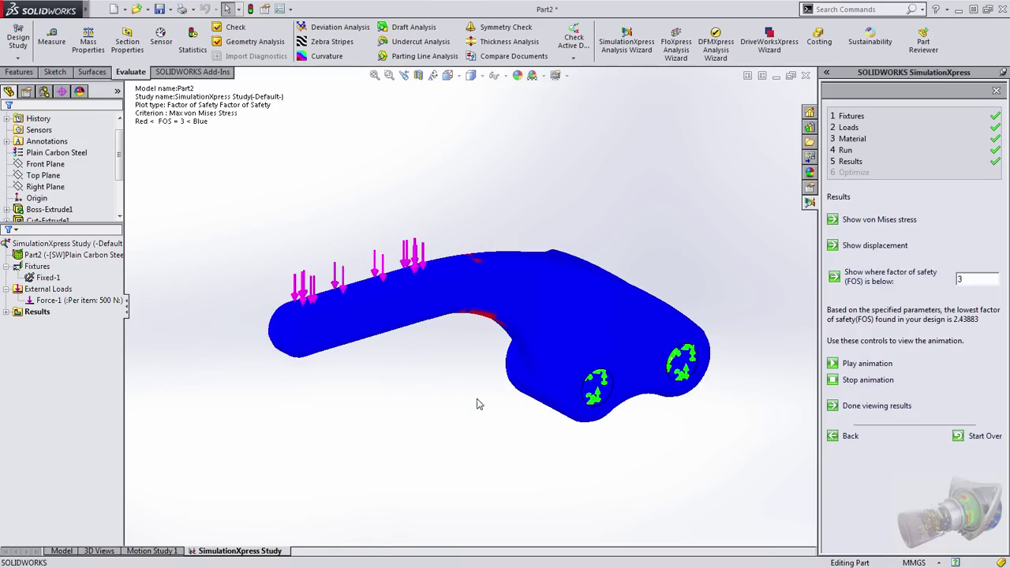
- Display the SimulationXpress displacement plot, peaking at 1.214e-001 mm at the arm's free end
{"action": "left_click", "coordinate": [876, 246]}
{"action": "middle_click_drag", "start_coordinate": [540, 409], "coordinate": [452, 343]}
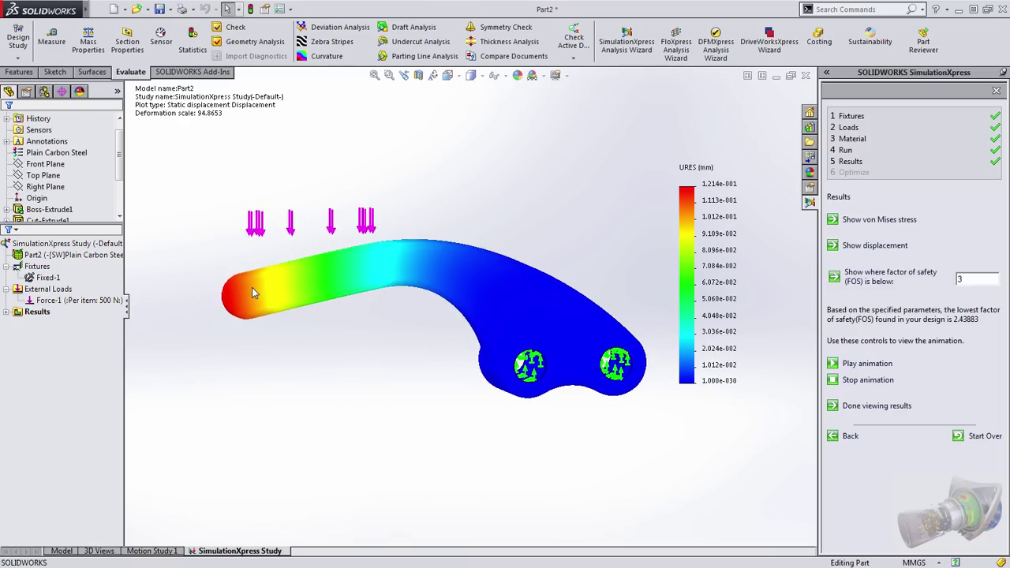
{"action": "middle_click_drag", "start_coordinate": [252, 294], "coordinate": [278, 345]}
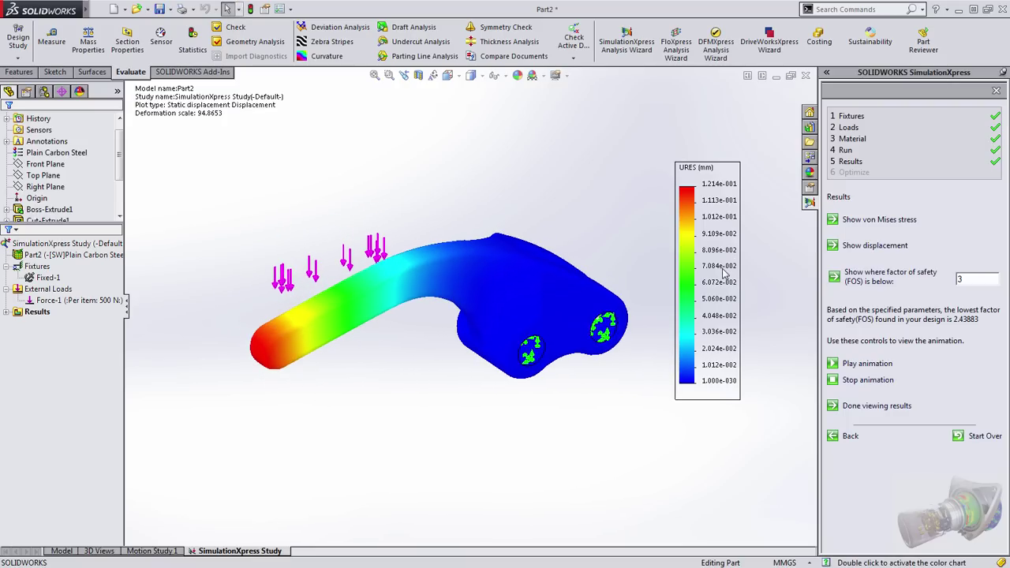
{"action": "middle_click_drag", "start_coordinate": [521, 391], "coordinate": [508, 379]}
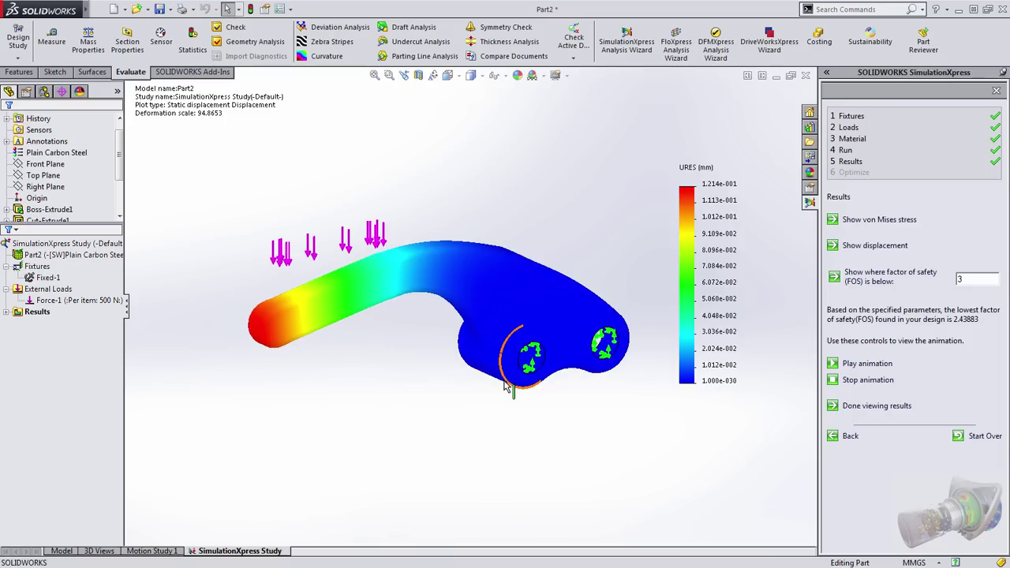